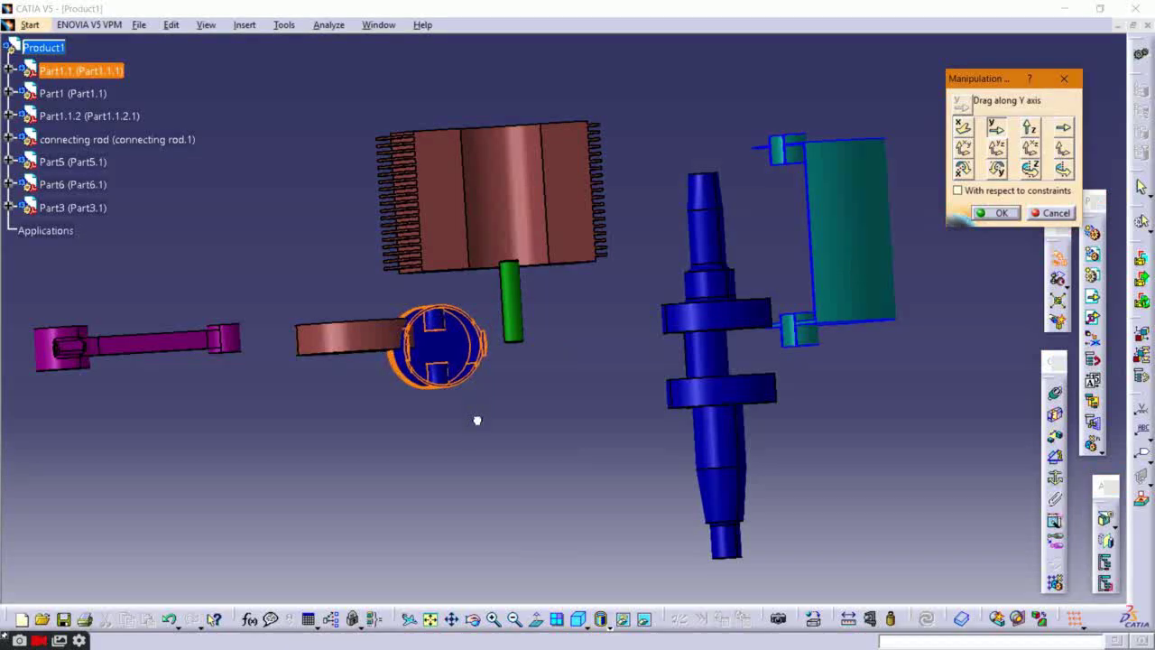
Step: Move the green piston pin along the Y axis, away from the piston and toward the crankshaft
{"action": "left_click_drag", "start_coordinate": [511, 307], "coordinate": [574, 307]}
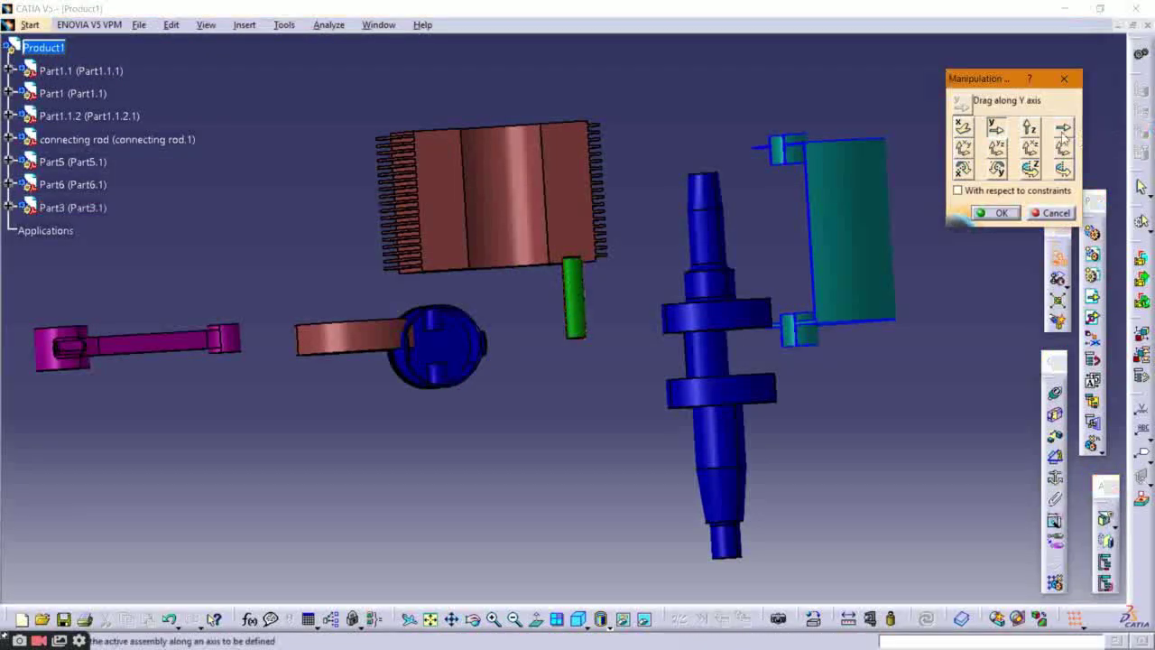
{"action": "left_click", "coordinate": [986, 214]}
{"action": "middle_click_drag", "start_coordinate": [621, 96], "coordinate": [613, 122]}
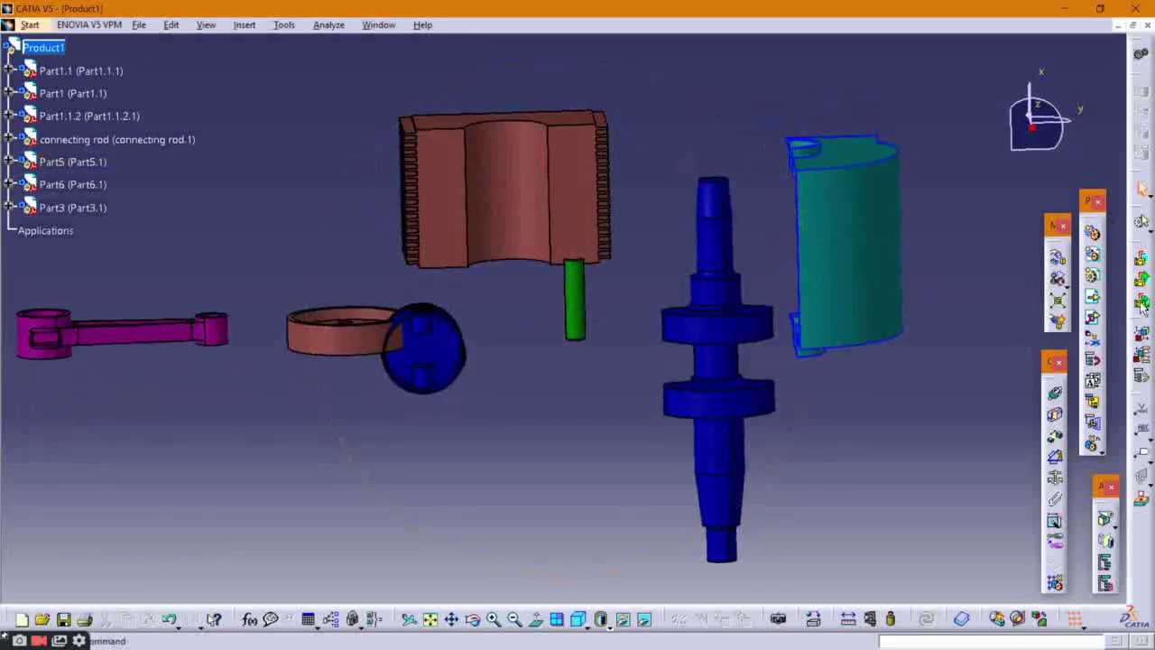
Step: Add a coincidence constraint between the cylinder bore axis and the piston axis, and update the assembly
{"action": "left_click", "coordinate": [1058, 396]}
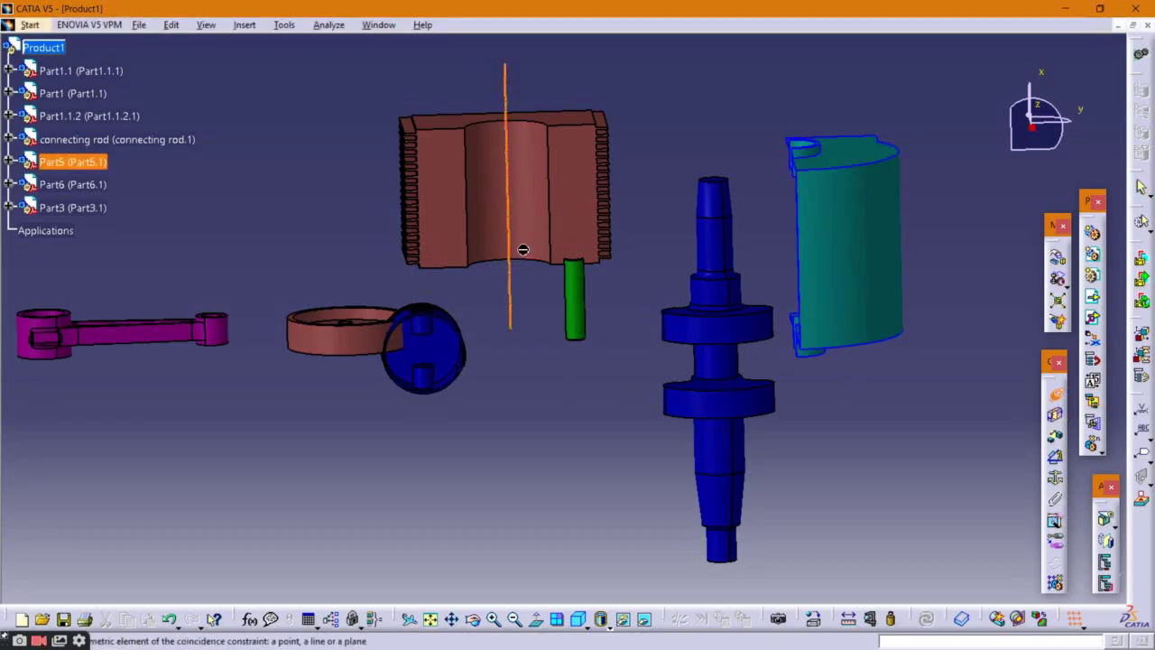
{"action": "middle_click_drag", "start_coordinate": [523, 249], "coordinate": [309, 404]}
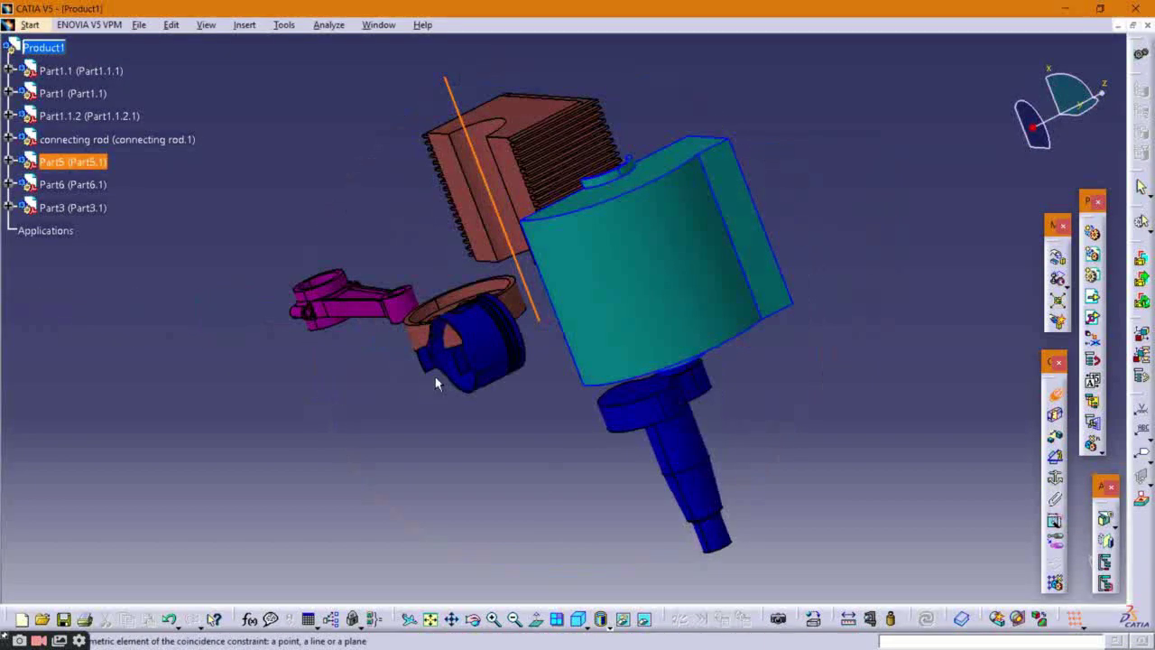
{"action": "left_click", "coordinate": [459, 350]}
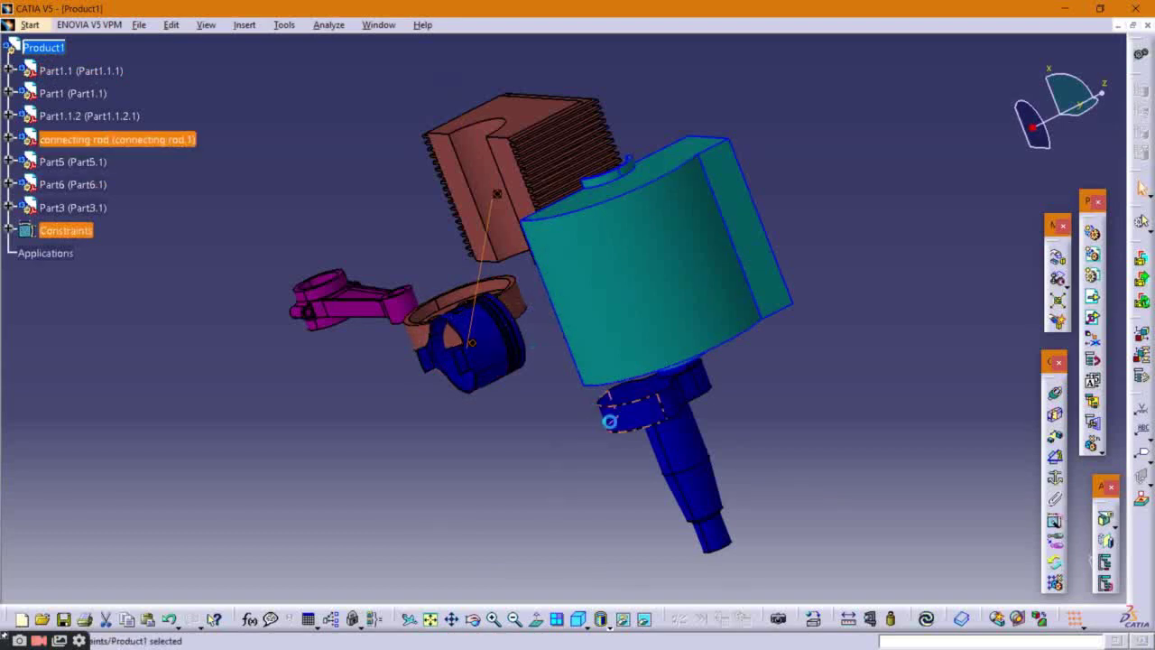
{"action": "left_click", "coordinate": [927, 623]}
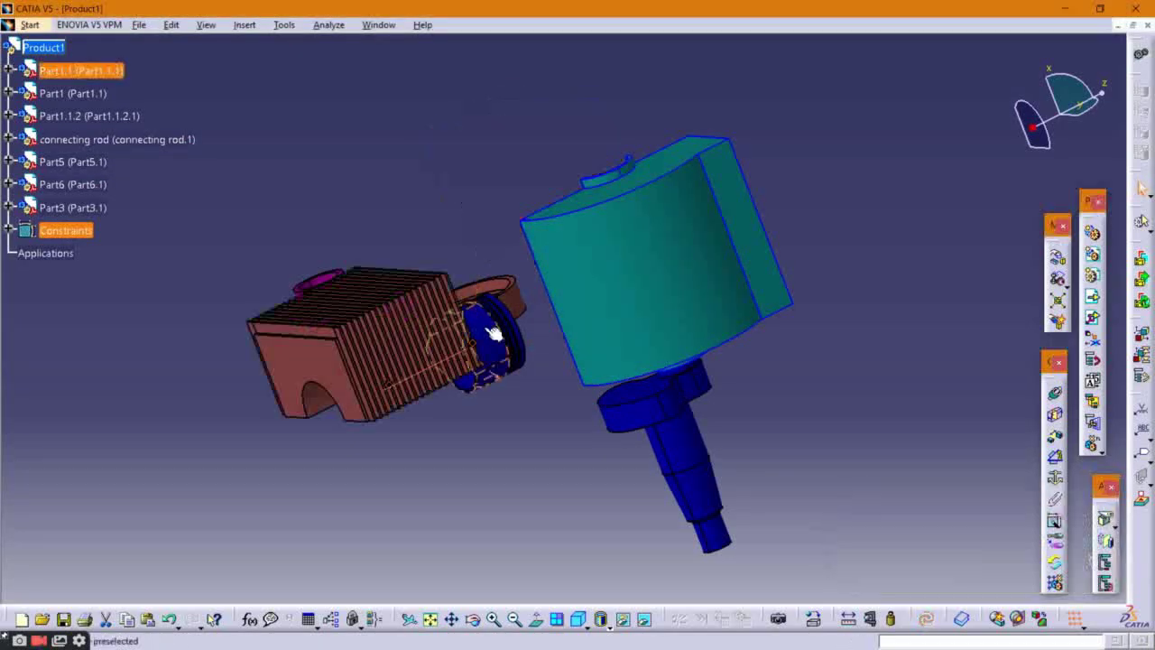
Step: Move the piston along the Z axis so that it sits inside the cylinder bore
{"action": "middle_click_drag", "start_coordinate": [470, 365], "coordinate": [199, 438]}
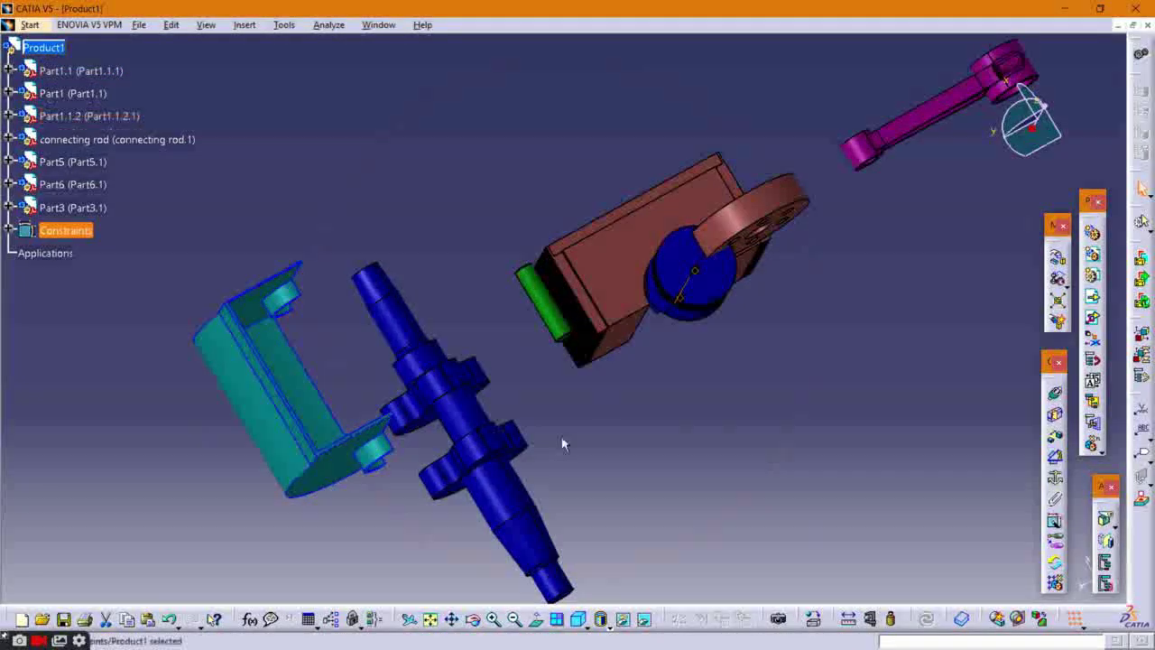
{"action": "middle_click_drag", "start_coordinate": [280, 420], "coordinate": [504, 120]}
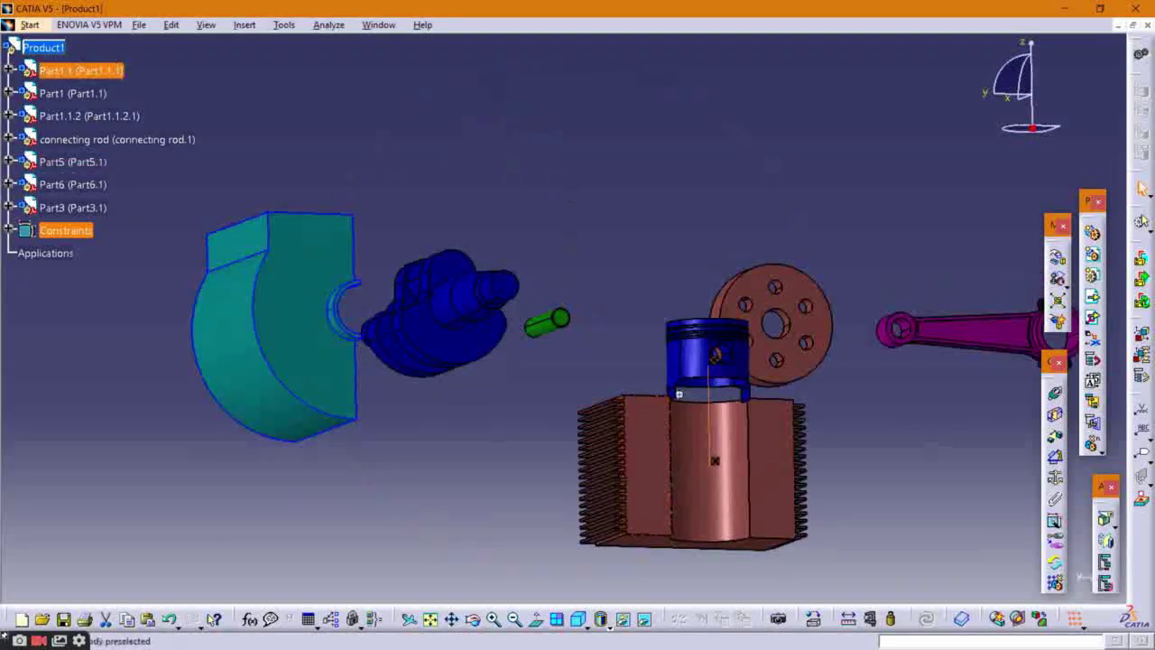
{"action": "middle_click_drag", "start_coordinate": [679, 394], "coordinate": [588, 464]}
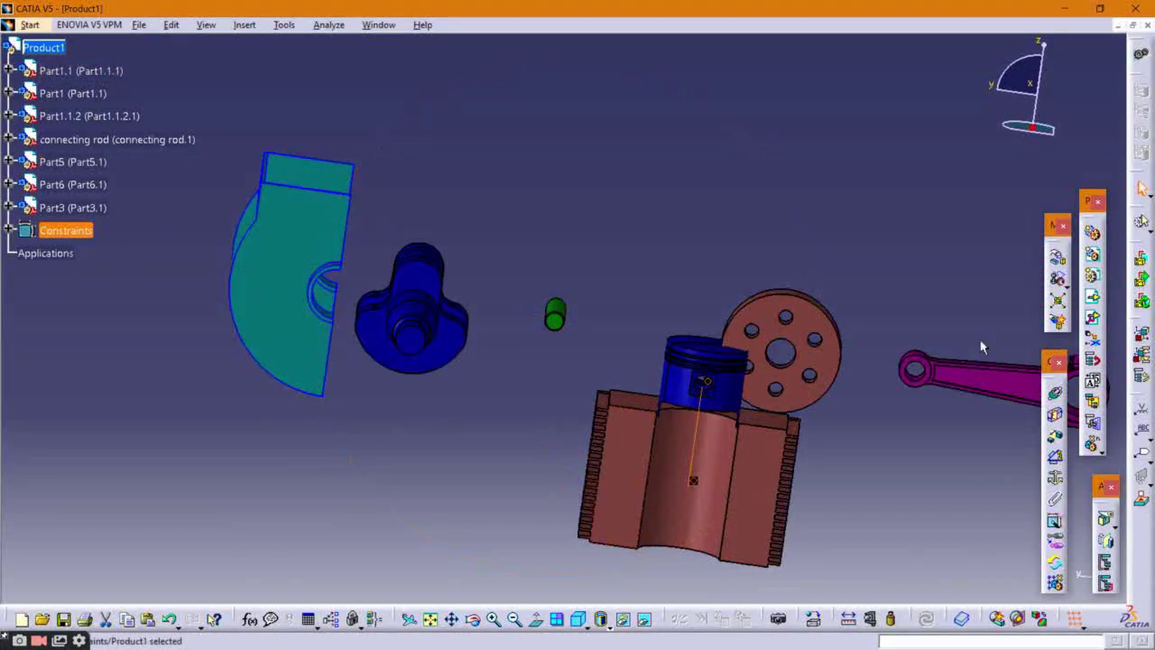
{"action": "left_click", "coordinate": [1062, 259]}
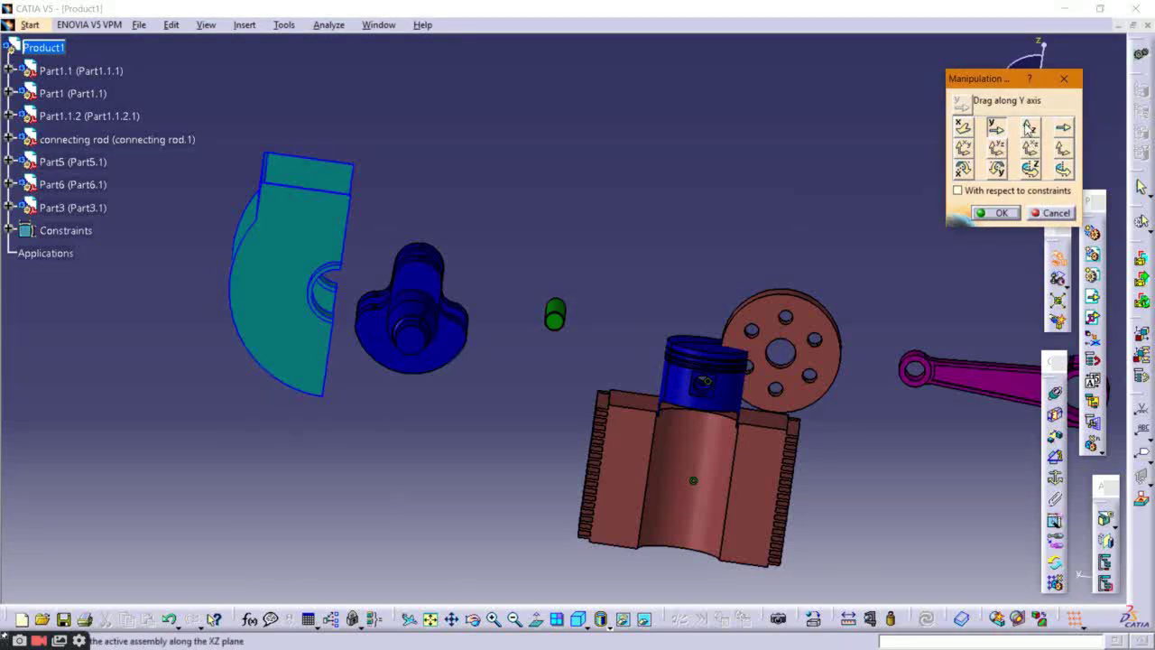
{"action": "left_click", "coordinate": [1030, 128]}
{"action": "left_click_drag", "start_coordinate": [707, 382], "coordinate": [707, 485]}
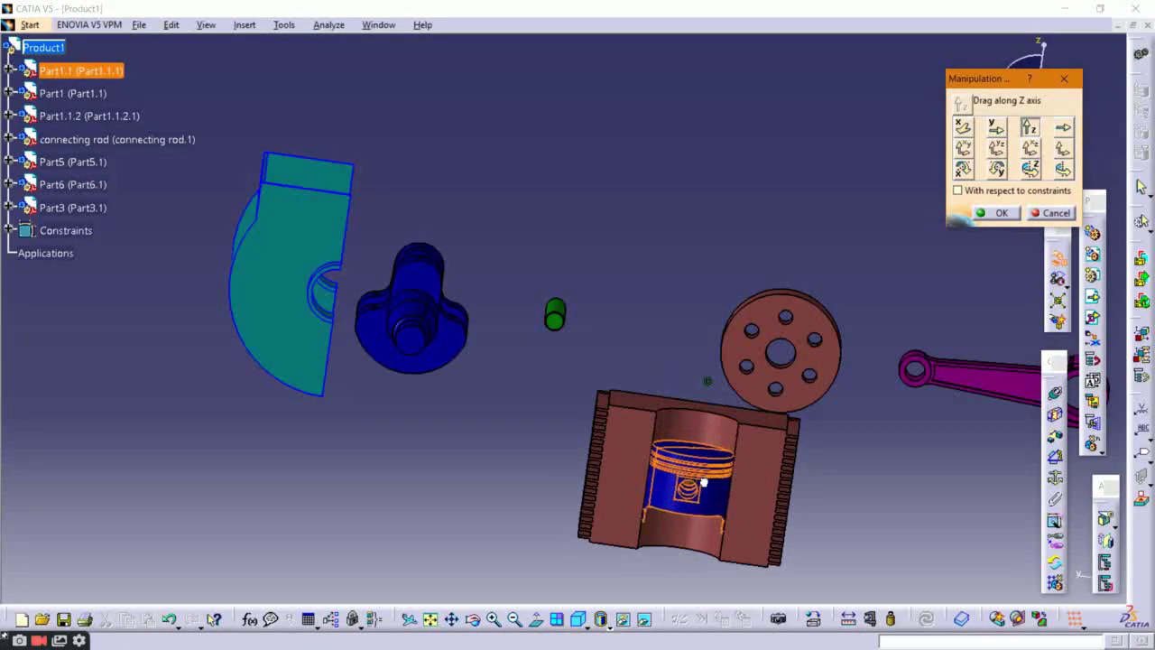
{"action": "left_click", "coordinate": [1002, 213]}
Step: Add a coincidence constraint between the green pin's axis and the piston's pin hole axis, and update the assembly
{"action": "middle_click_drag", "start_coordinate": [926, 426], "coordinate": [919, 354]}
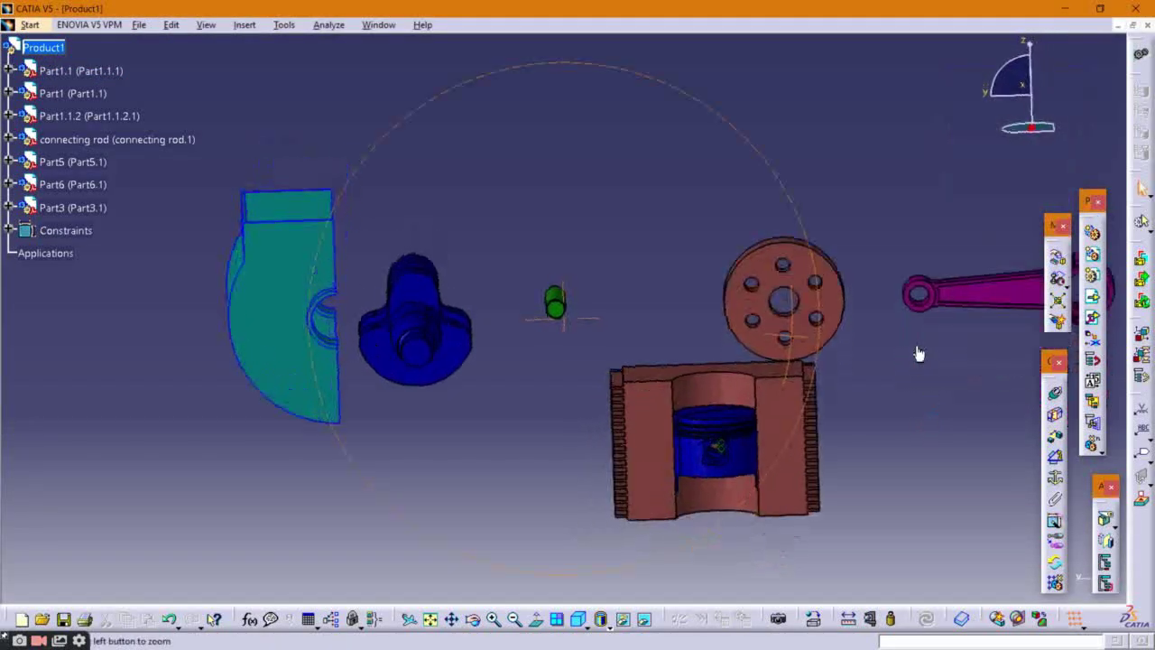
{"action": "left_click", "coordinate": [1053, 390]}
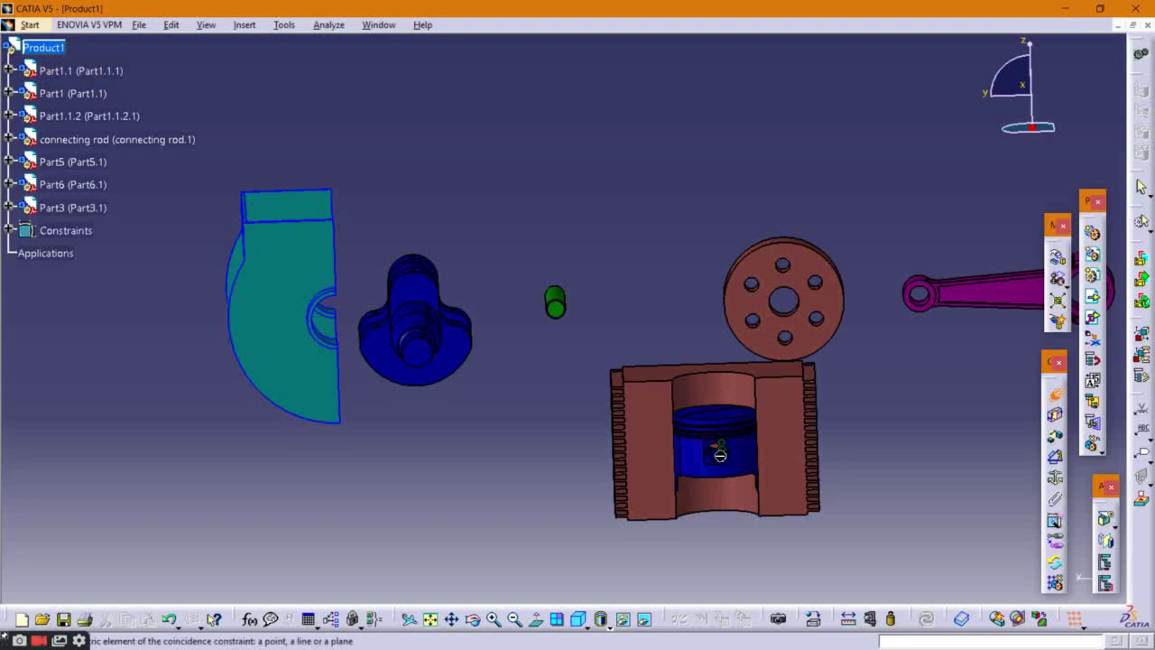
{"action": "middle_click_drag", "start_coordinate": [554, 305], "coordinate": [660, 325]}
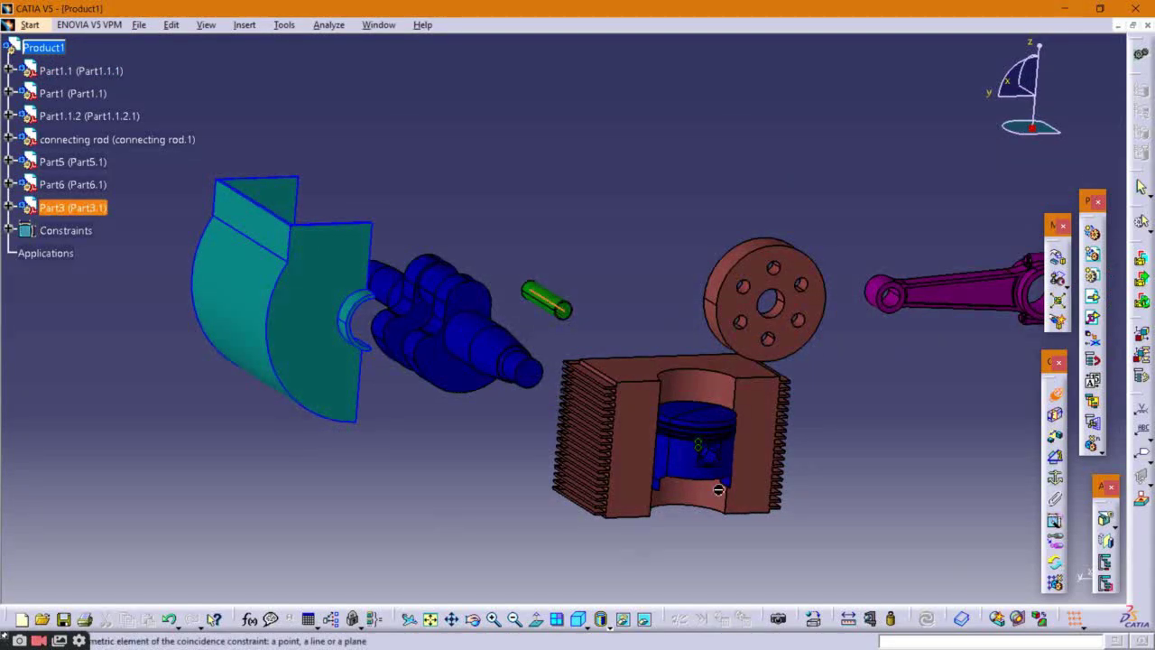
{"action": "left_click", "coordinate": [713, 456]}
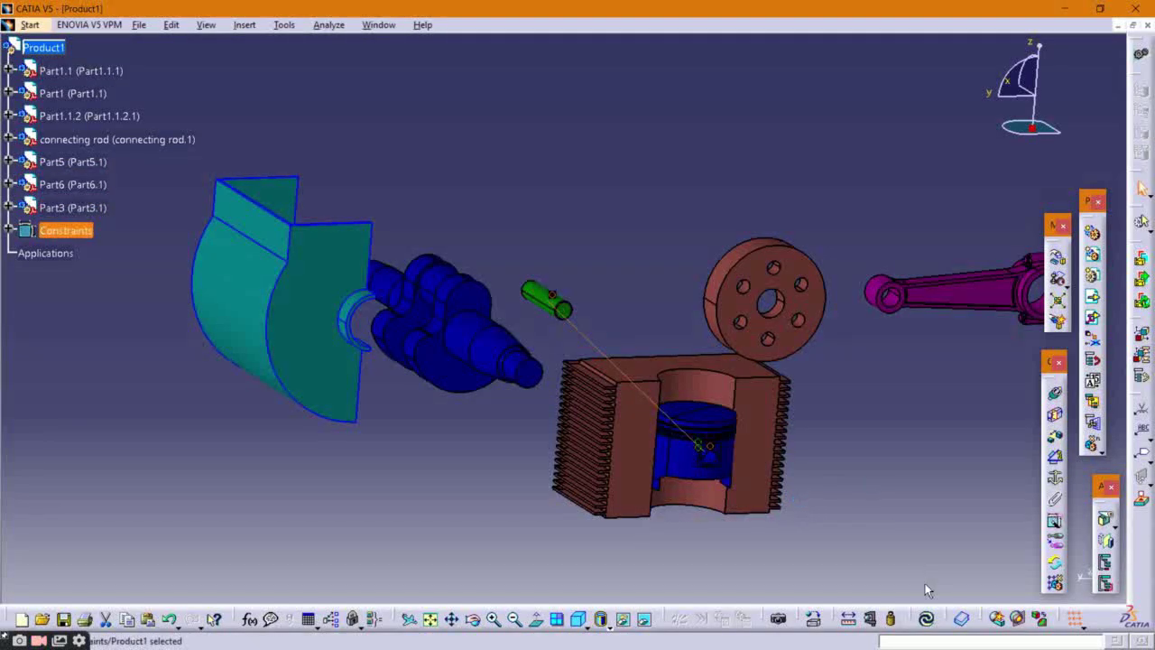
{"action": "left_click", "coordinate": [926, 621]}
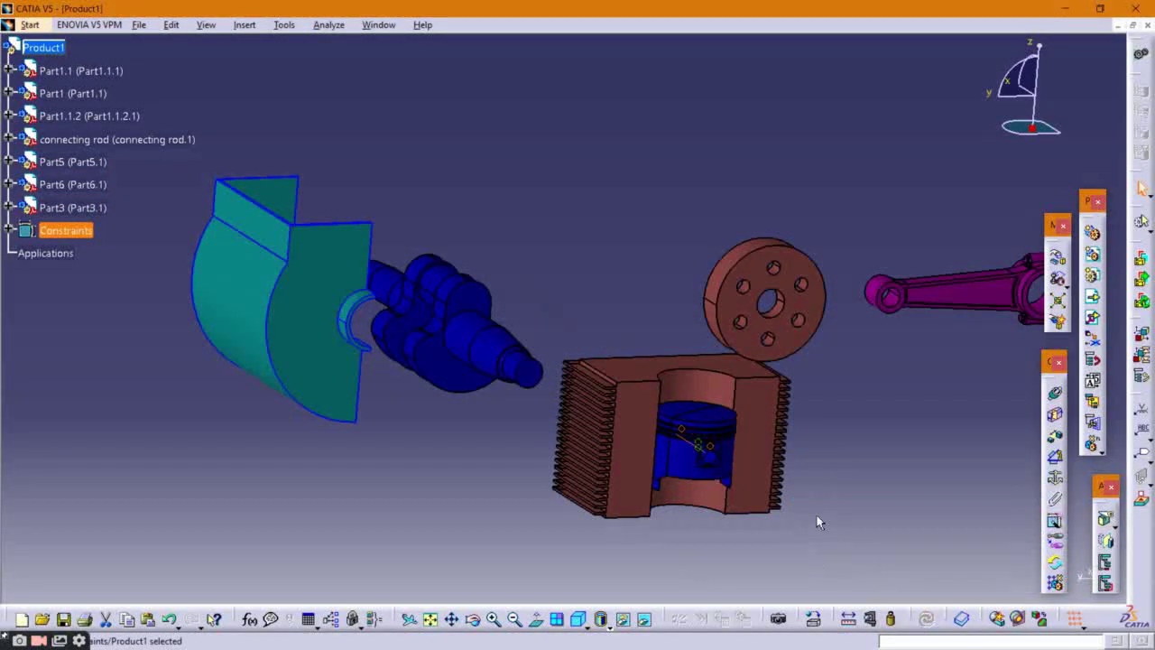
Step: Move the green pin along the X axis to position it within the piston's pin holes
{"action": "middle_click_drag", "start_coordinate": [818, 523], "coordinate": [652, 443]}
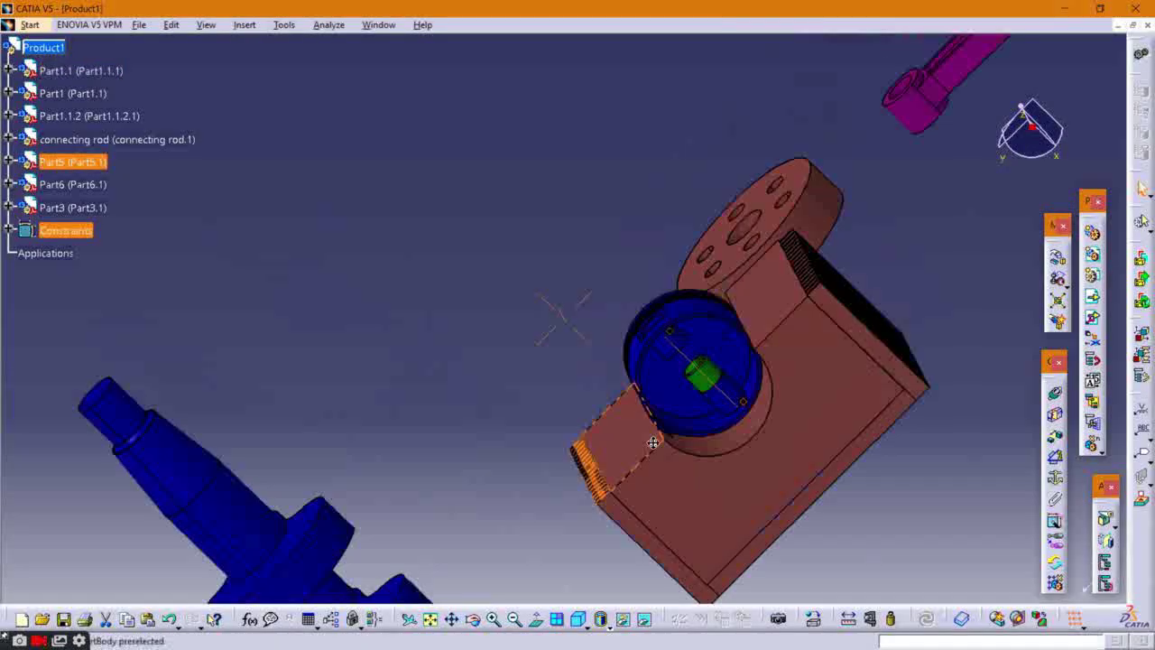
{"action": "left_click", "coordinate": [1058, 258]}
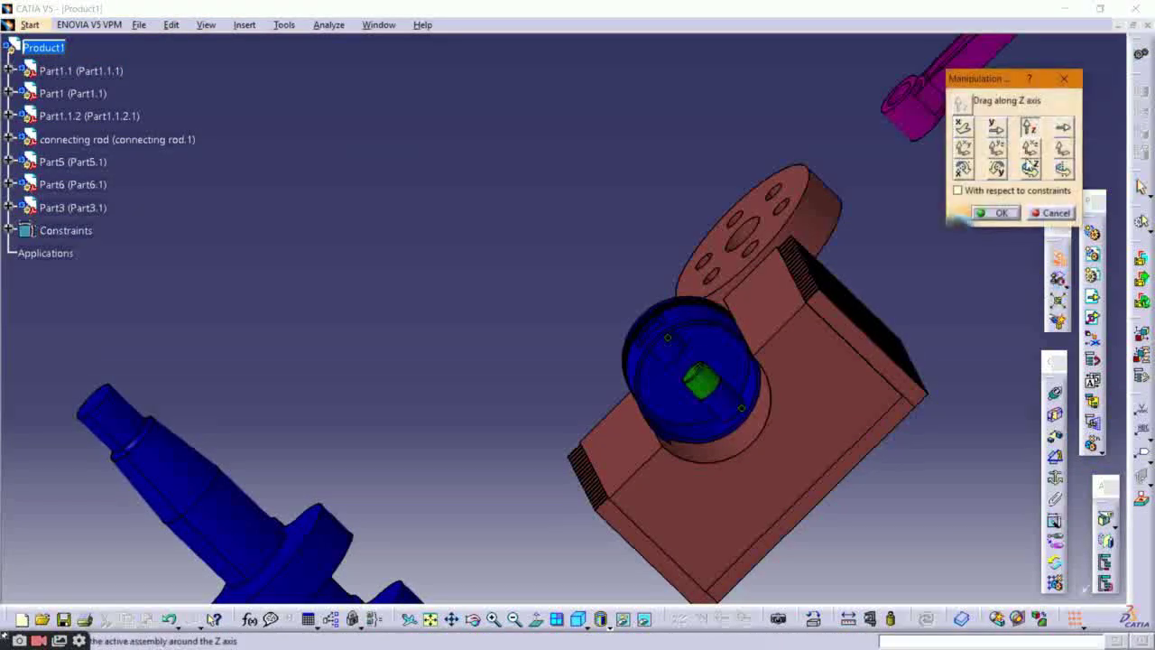
{"action": "left_click", "coordinate": [996, 127]}
{"action": "left_click", "coordinate": [966, 132]}
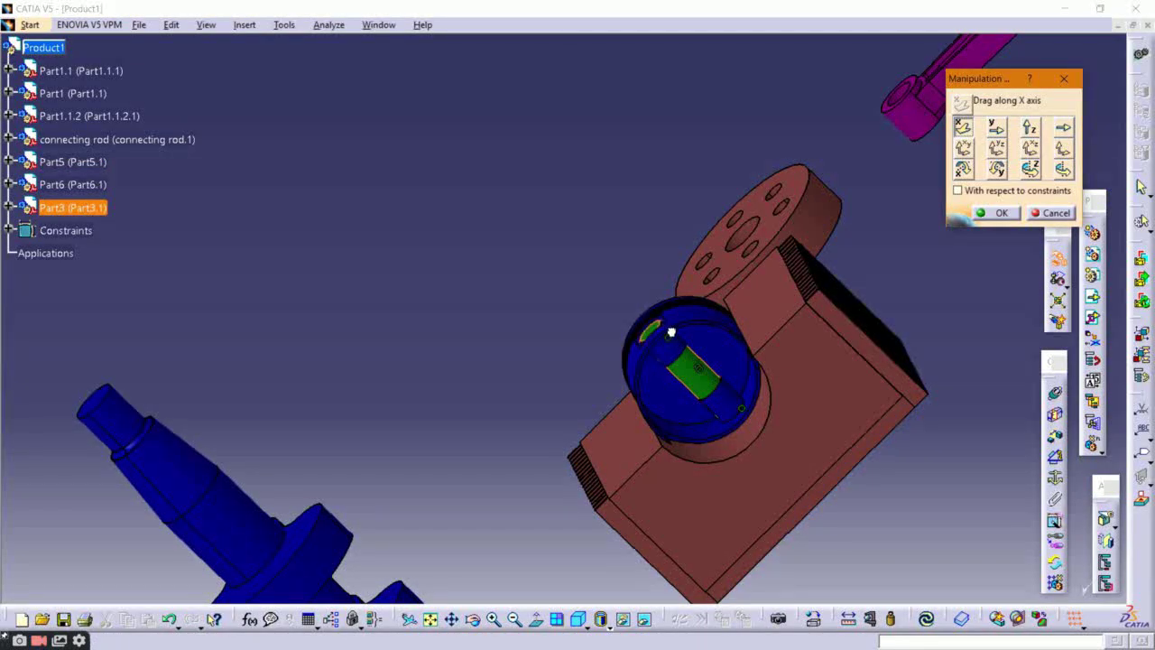
{"action": "mouse_move", "coordinate": [678, 336]}
{"action": "middle_mouse_down", "text": "ctrl"}
{"action": "mouse_move", "coordinate": [769, 163]}
{"action": "mouse_move", "coordinate": [763, 172]}
{"action": "middle_mouse_up", "text": "ctrl"}
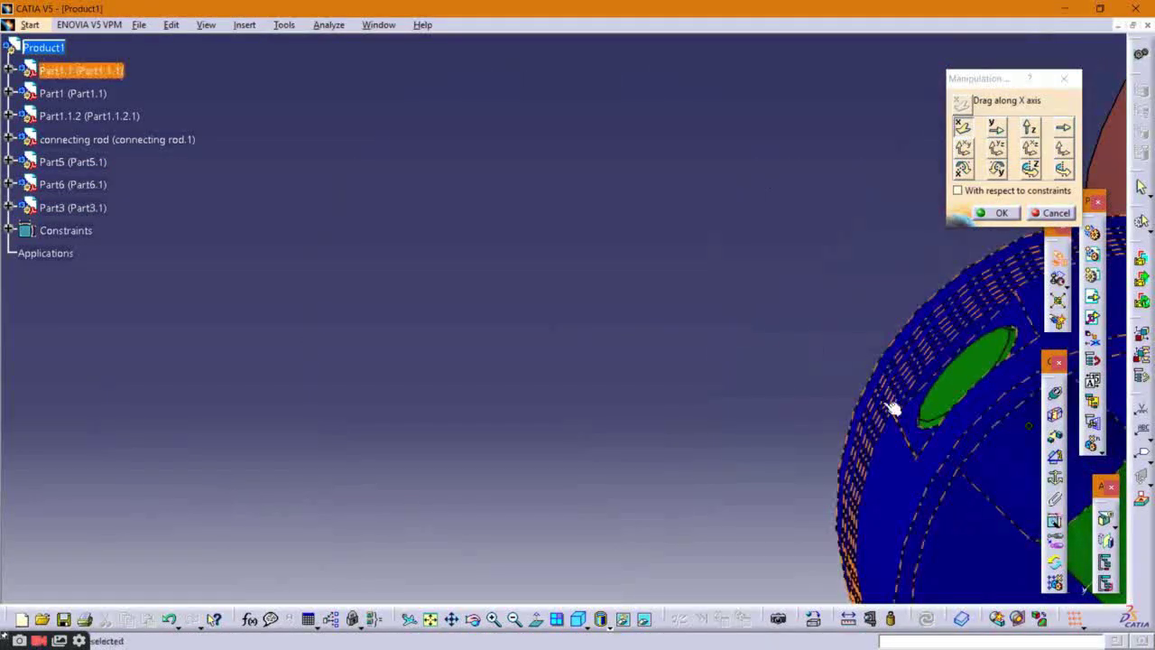
{"action": "middle_click_drag", "start_coordinate": [894, 409], "coordinate": [633, 340]}
{"action": "left_click", "coordinate": [857, 476]}
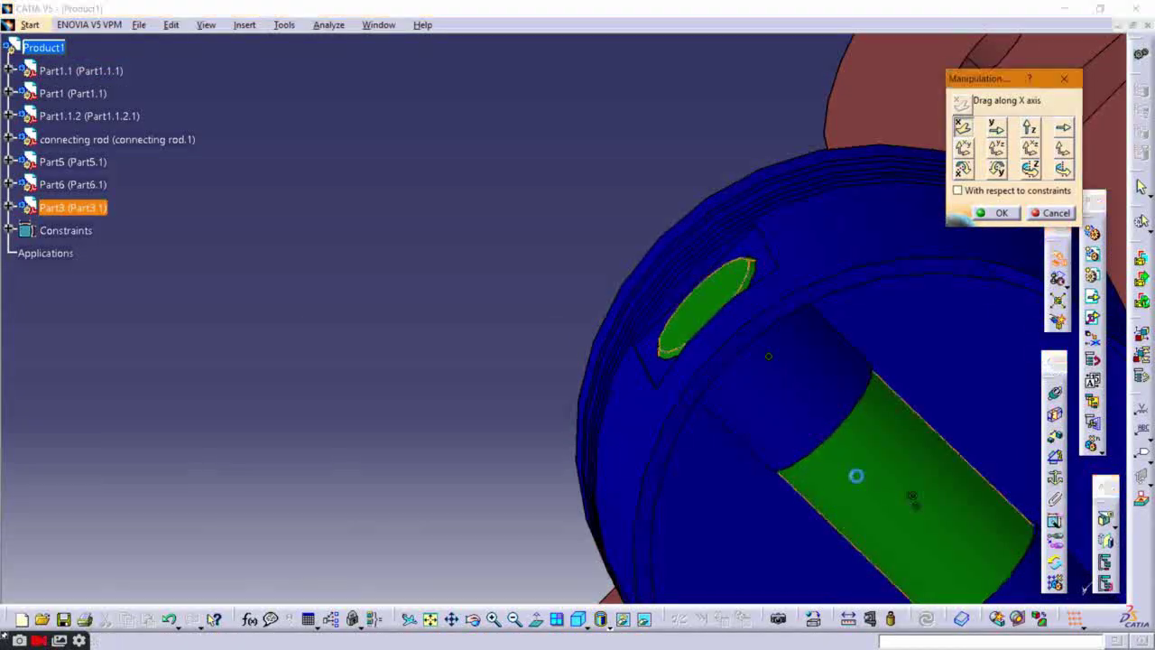
{"action": "left_click", "coordinate": [851, 470]}
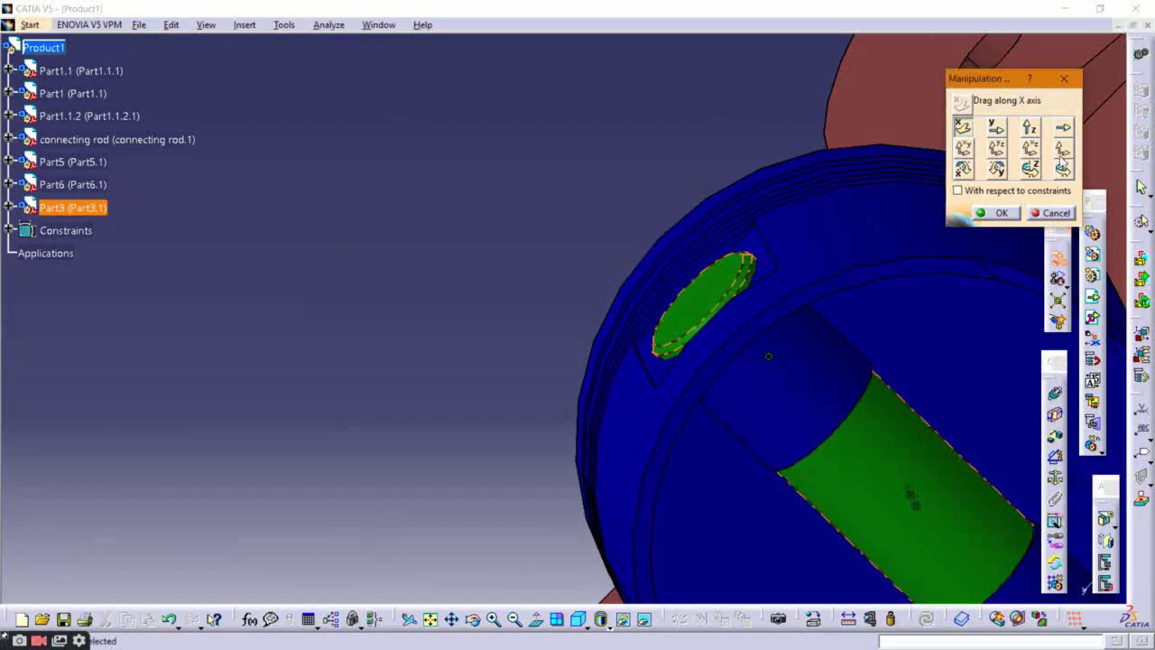
{"action": "left_click", "coordinate": [985, 220]}
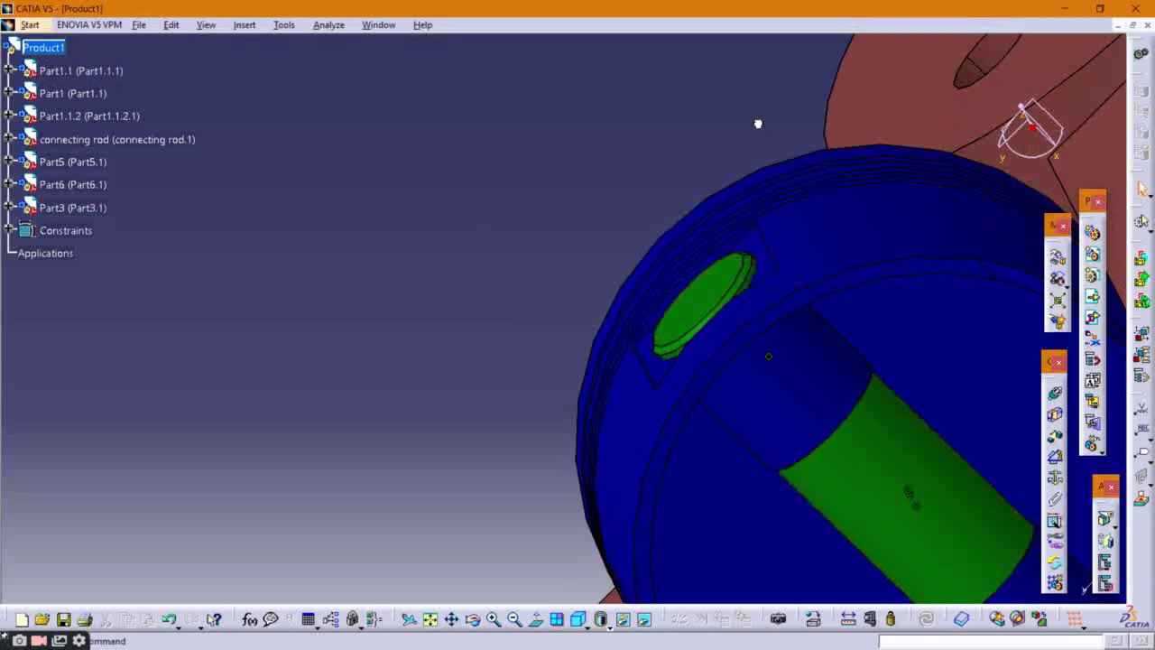
Step: Make the axis of the magenta connecting rod's small end coincident with the pin axis, and update the assembly
{"action": "middle_click_drag", "start_coordinate": [773, 276], "coordinate": [958, 422]}
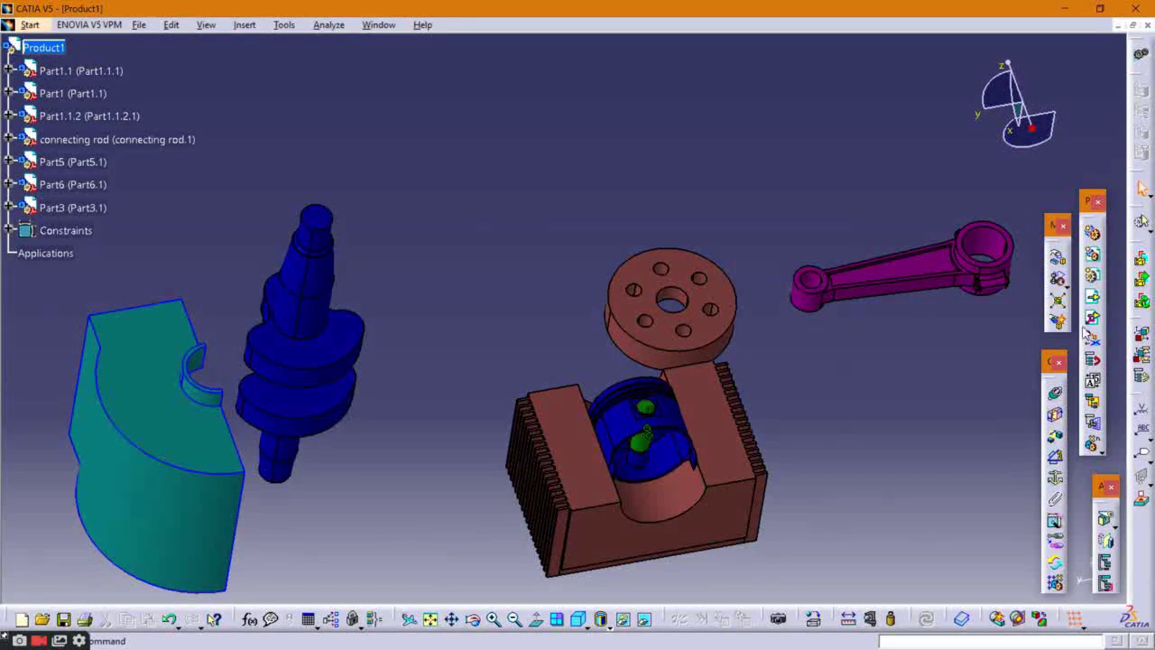
{"action": "left_click", "coordinate": [1059, 400]}
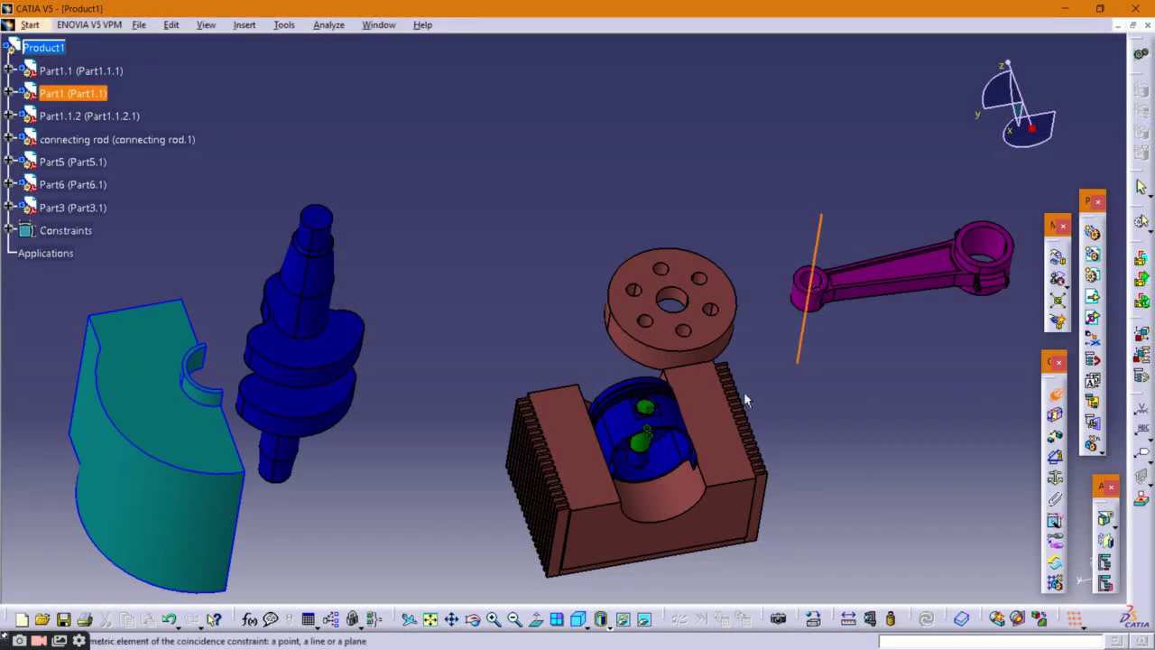
{"action": "left_click", "coordinate": [646, 449]}
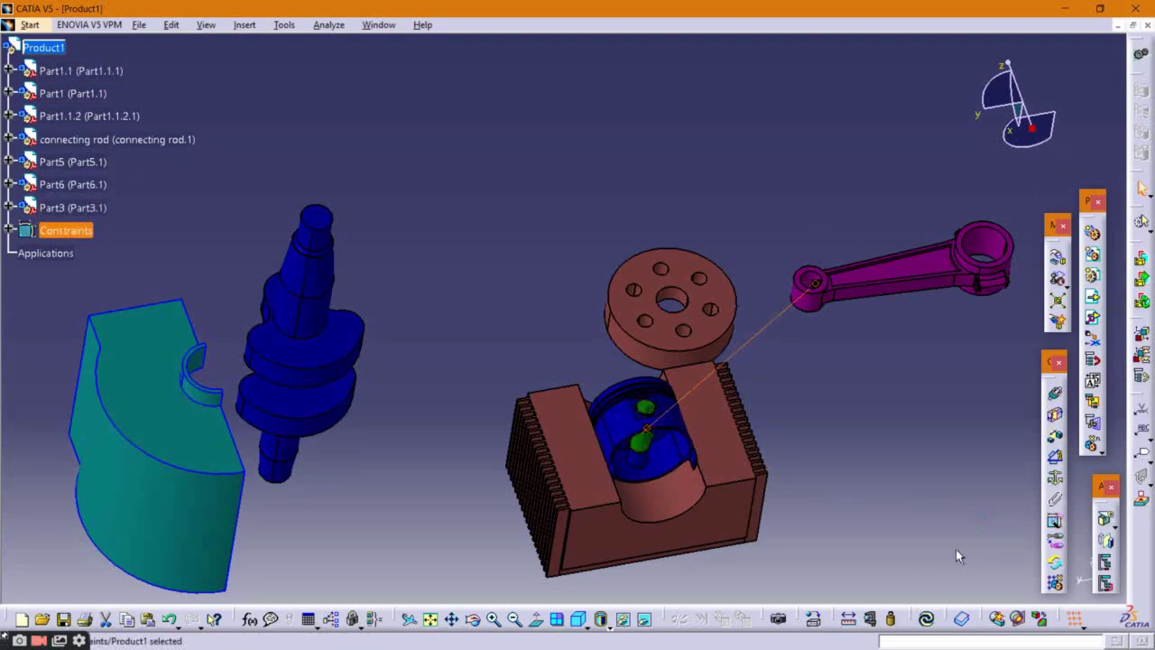
{"action": "left_click", "coordinate": [928, 620]}
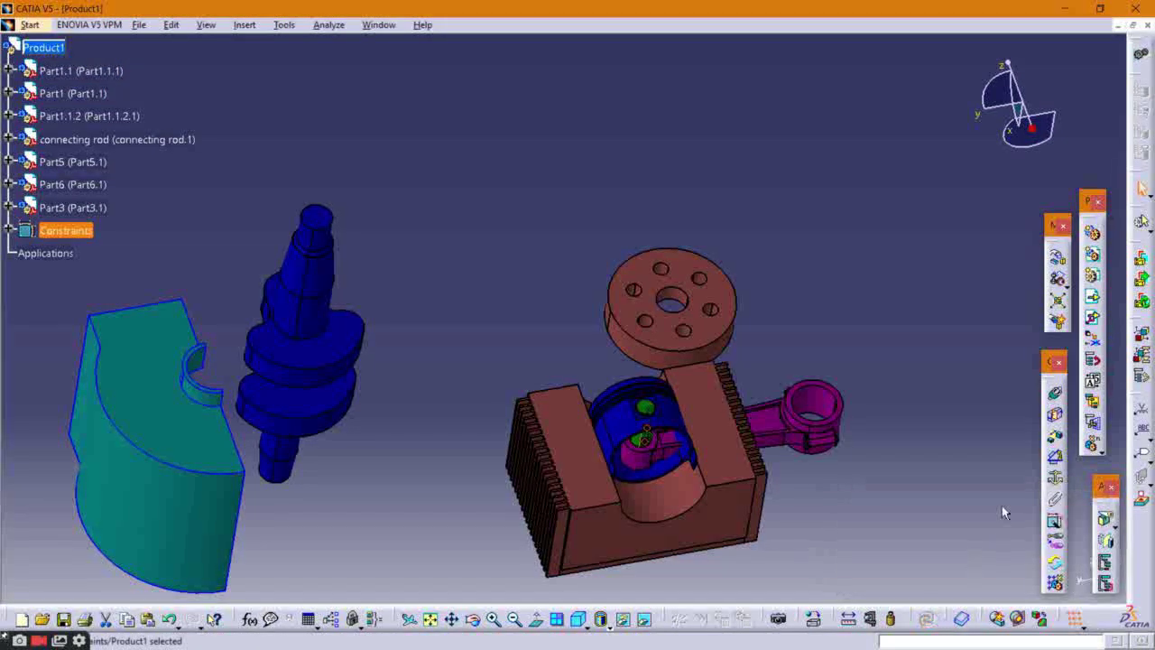
Step: Add an offset constraint of 2.2 mm with Opposite orientation between the magenta rod's small-end face and the piston's inner face
{"action": "middle_click_drag", "start_coordinate": [988, 461], "coordinate": [1021, 435]}
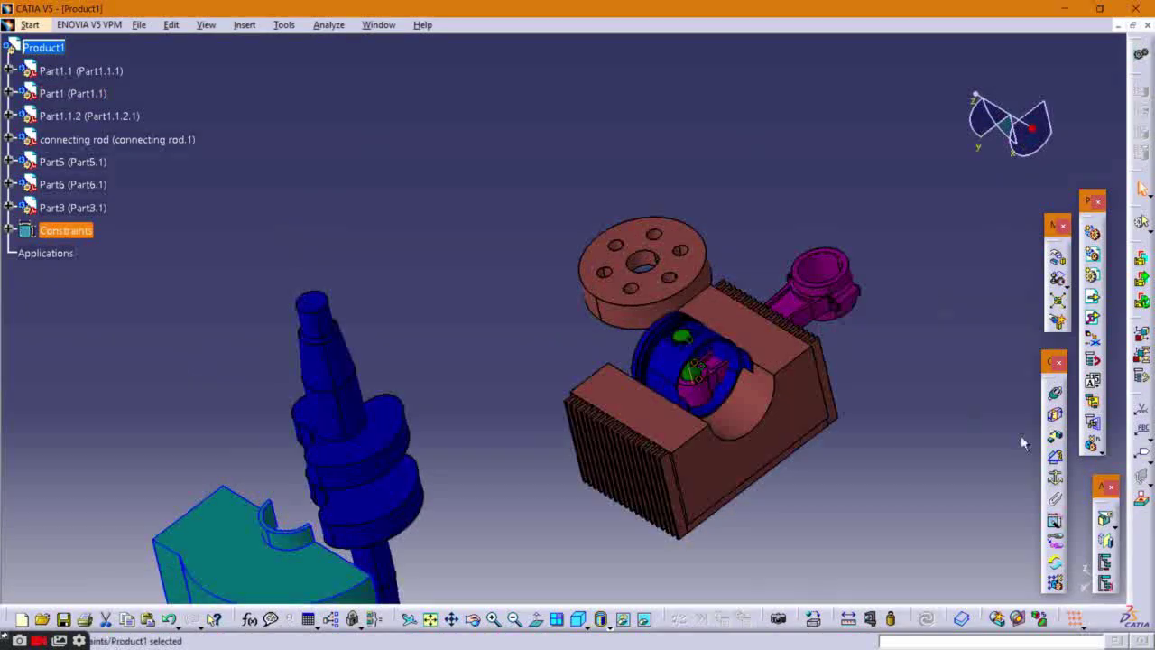
{"action": "middle_click_drag", "start_coordinate": [880, 433], "coordinate": [722, 247]}
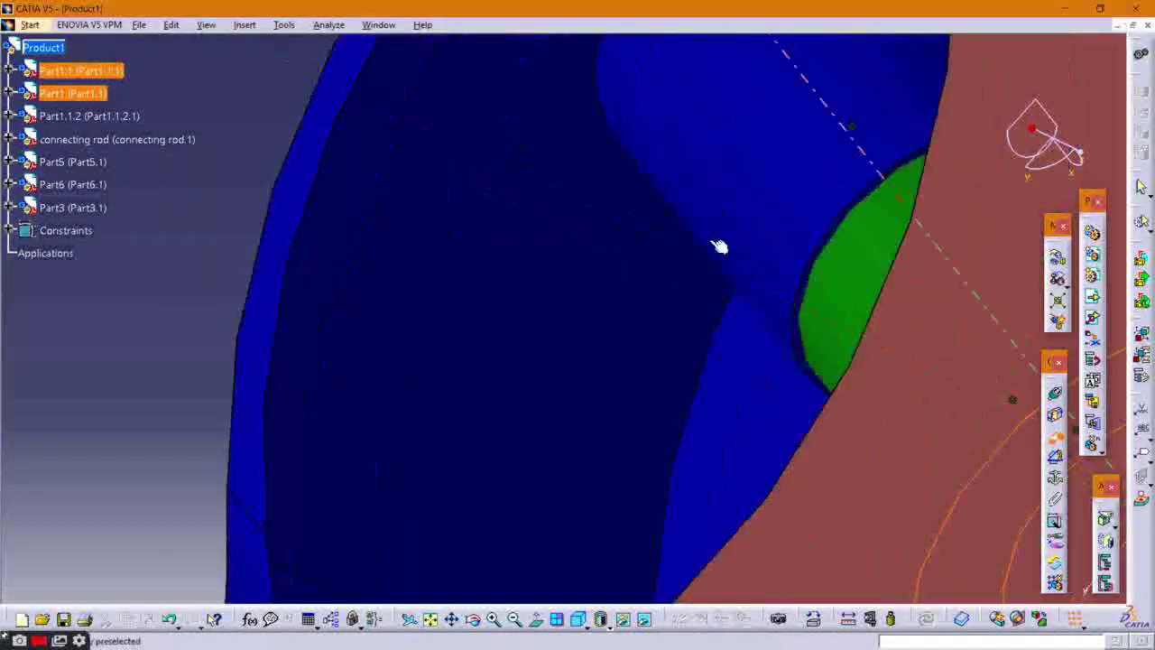
{"action": "left_click", "coordinate": [813, 285]}
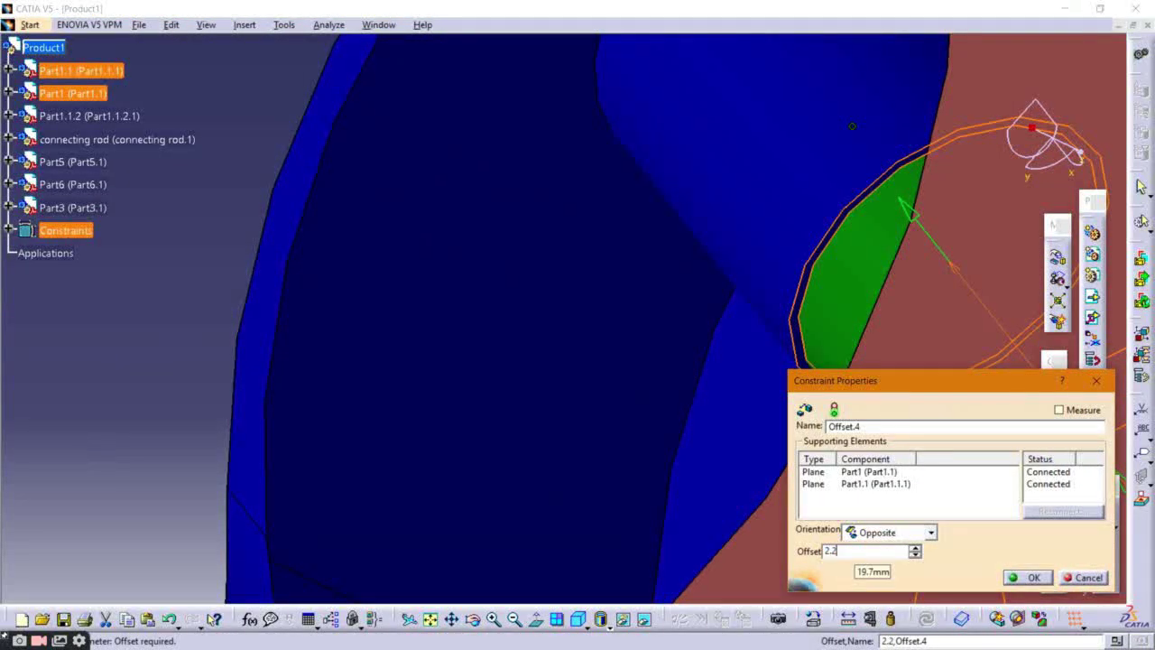
{"action": "left_click", "coordinate": [1027, 577]}
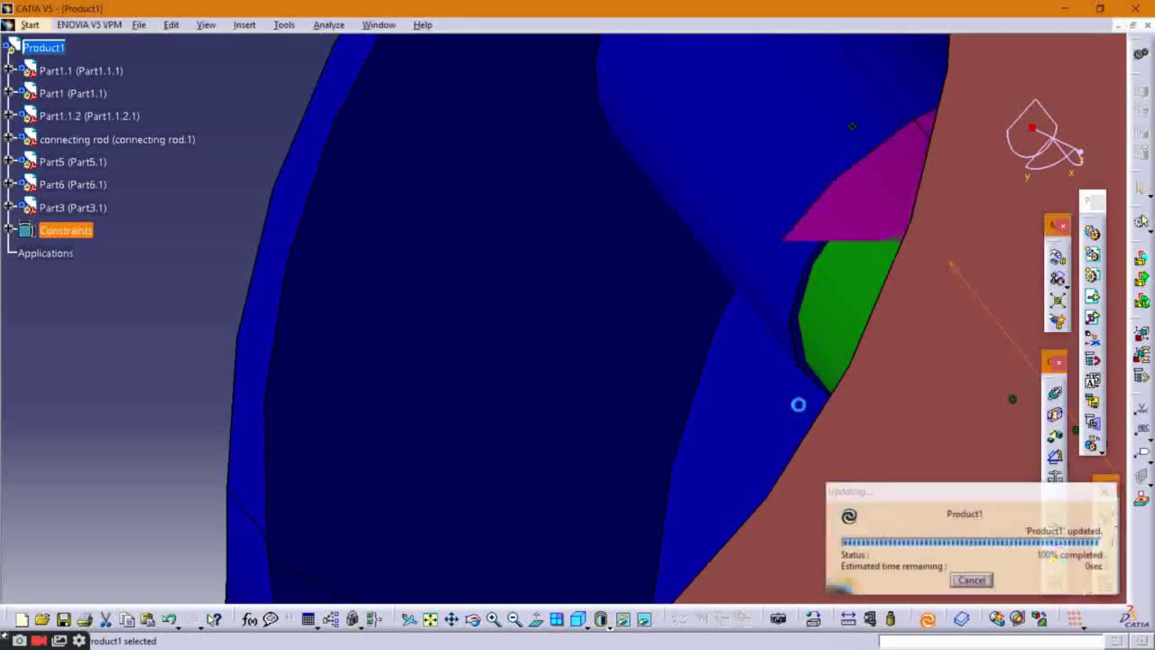
Step: Rotate the magenta connecting rod around the pin axis until its big end points out of the cylinder's open end
{"action": "middle_click_drag", "start_coordinate": [753, 439], "coordinate": [775, 616]}
{"action": "middle_click_drag", "start_coordinate": [685, 340], "coordinate": [823, 103]}
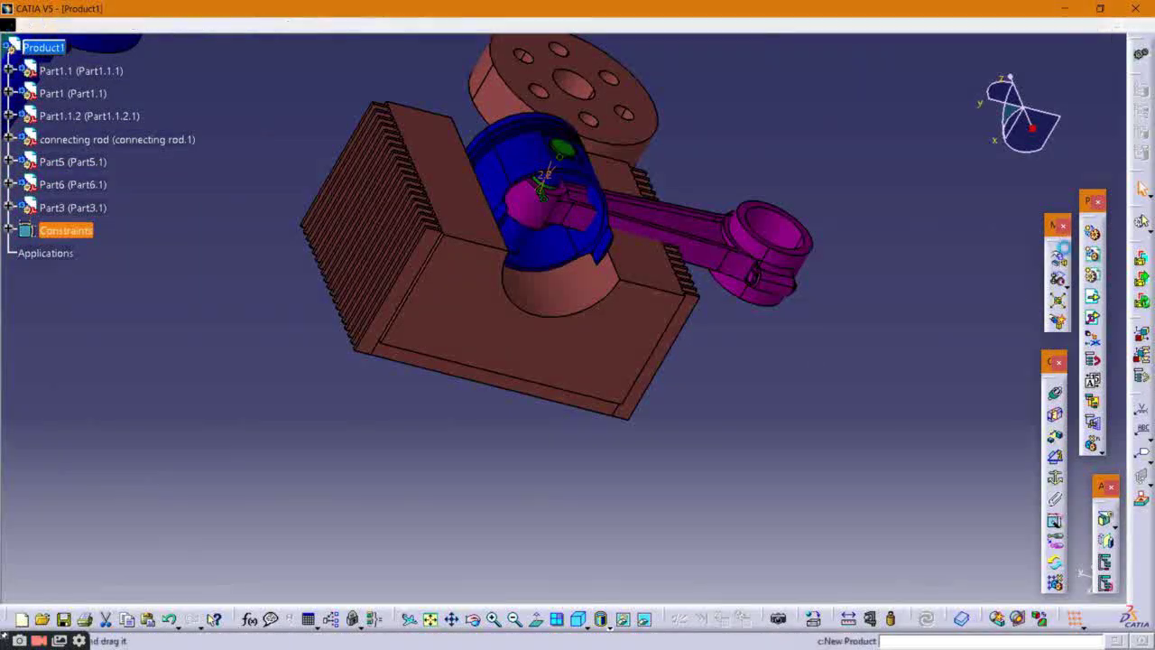
{"action": "left_click", "coordinate": [1056, 258]}
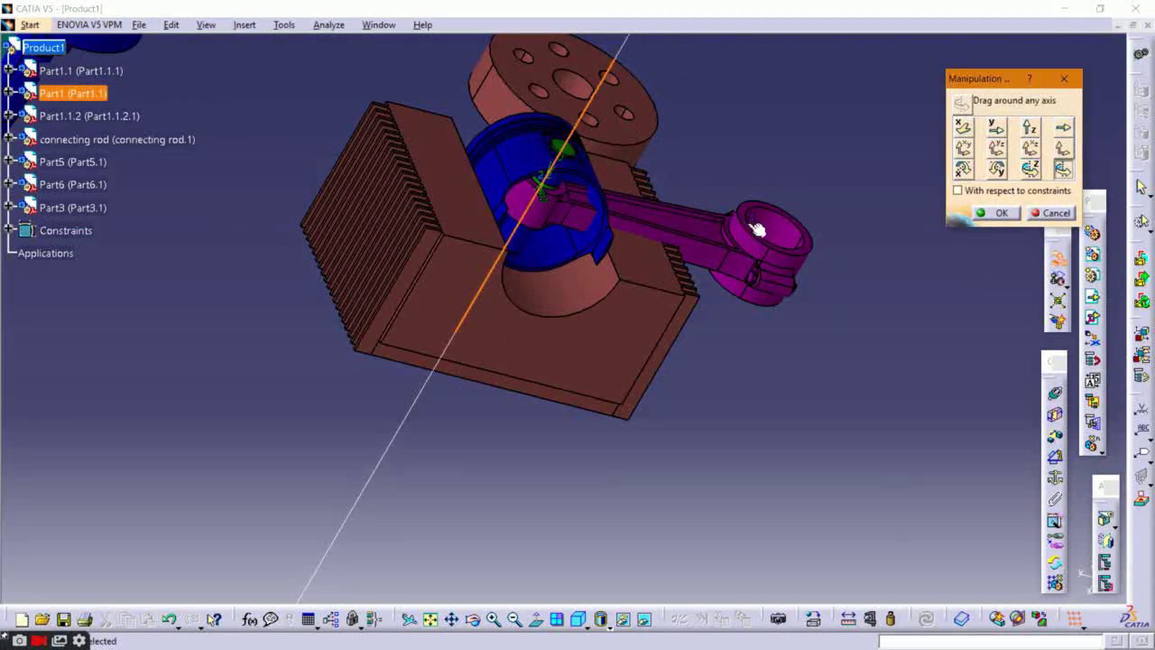
{"action": "left_click_drag", "start_coordinate": [758, 236], "coordinate": [604, 436]}
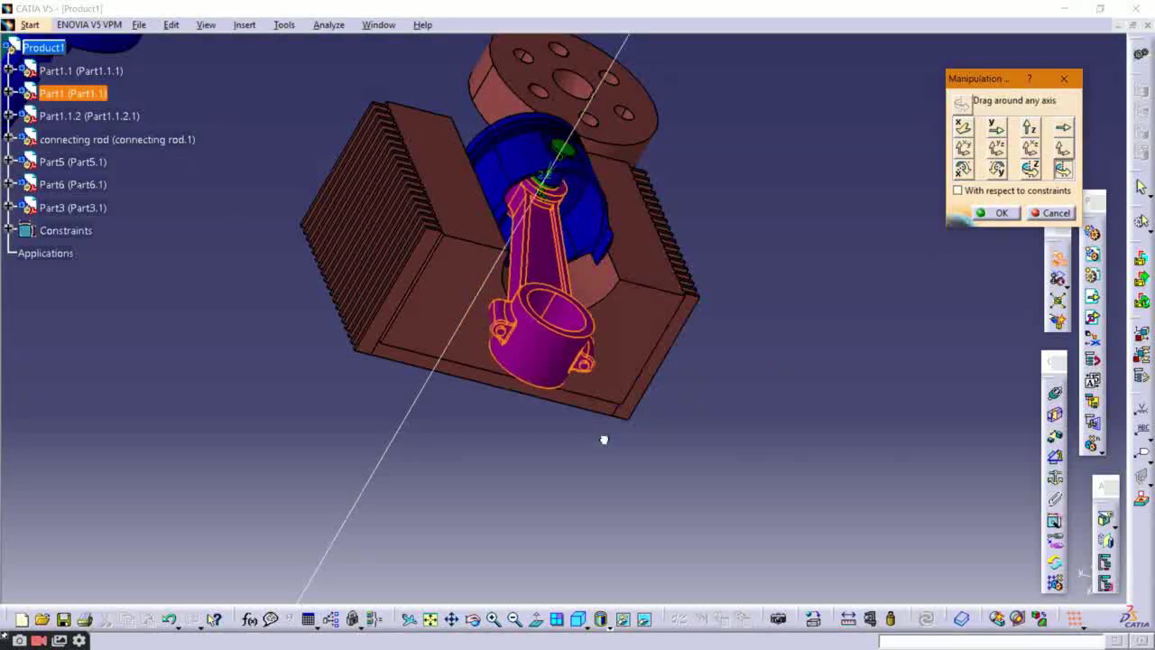
{"action": "middle_click_drag", "start_coordinate": [682, 235], "coordinate": [563, 483]}
{"action": "left_click_drag", "start_coordinate": [564, 483], "coordinate": [593, 475]}
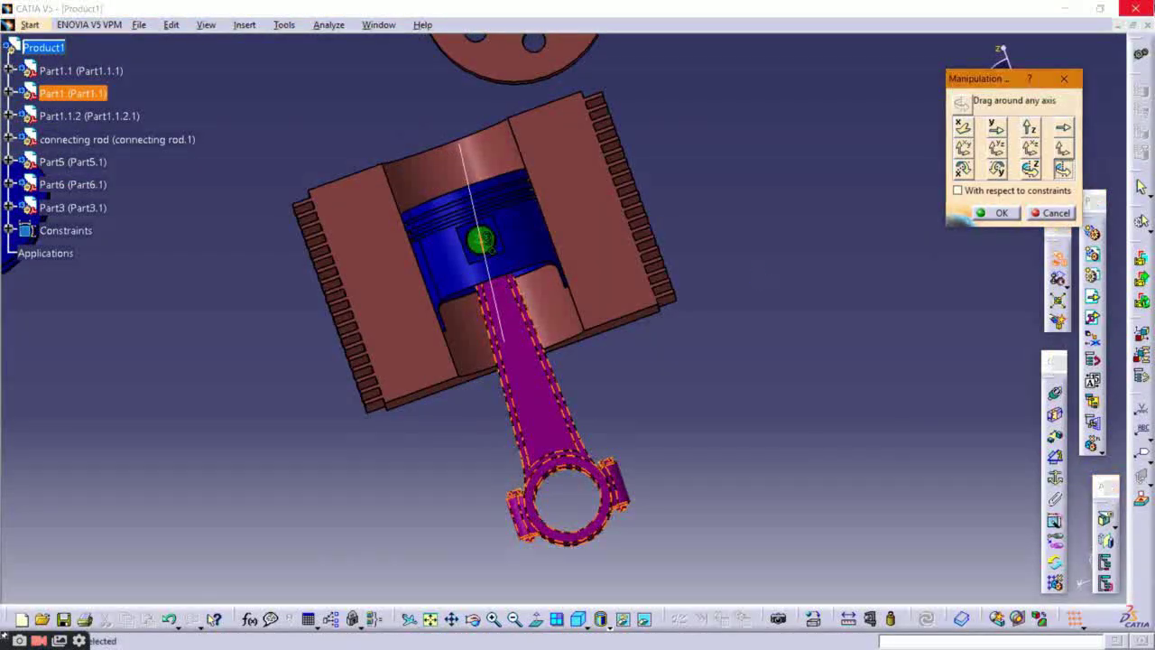
Step: Make the axis of the magenta rod's big end coincident with the crankshaft's crankpin axis, and update the assembly
{"action": "left_click", "coordinate": [984, 214]}
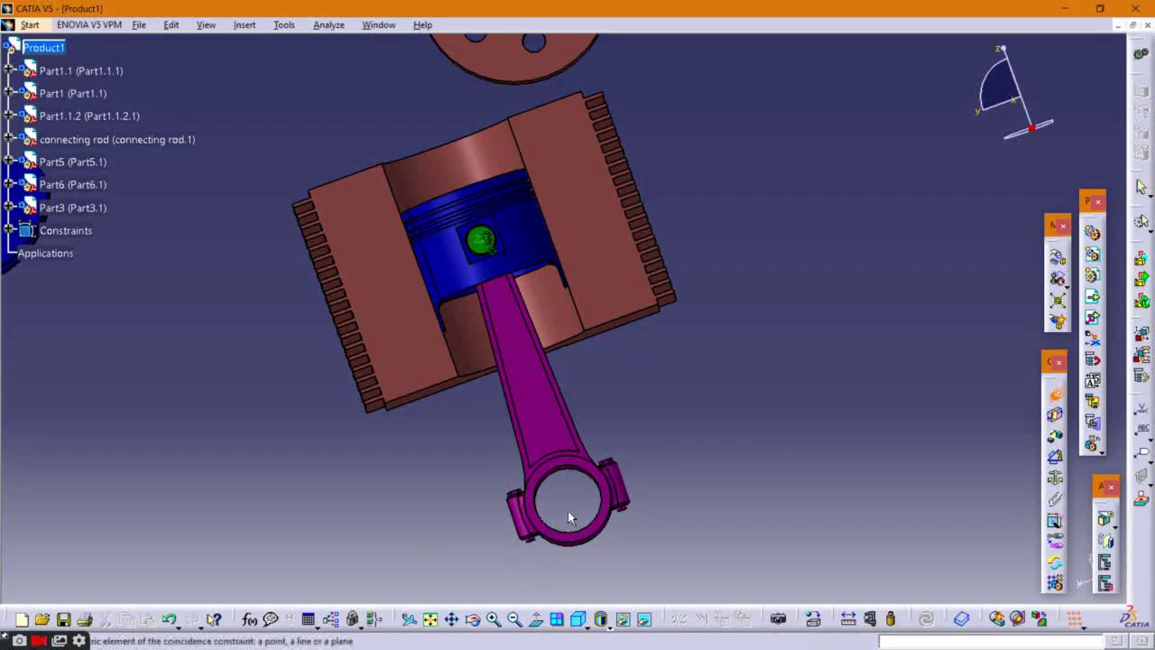
{"action": "middle_click_drag", "start_coordinate": [686, 362], "coordinate": [485, 392]}
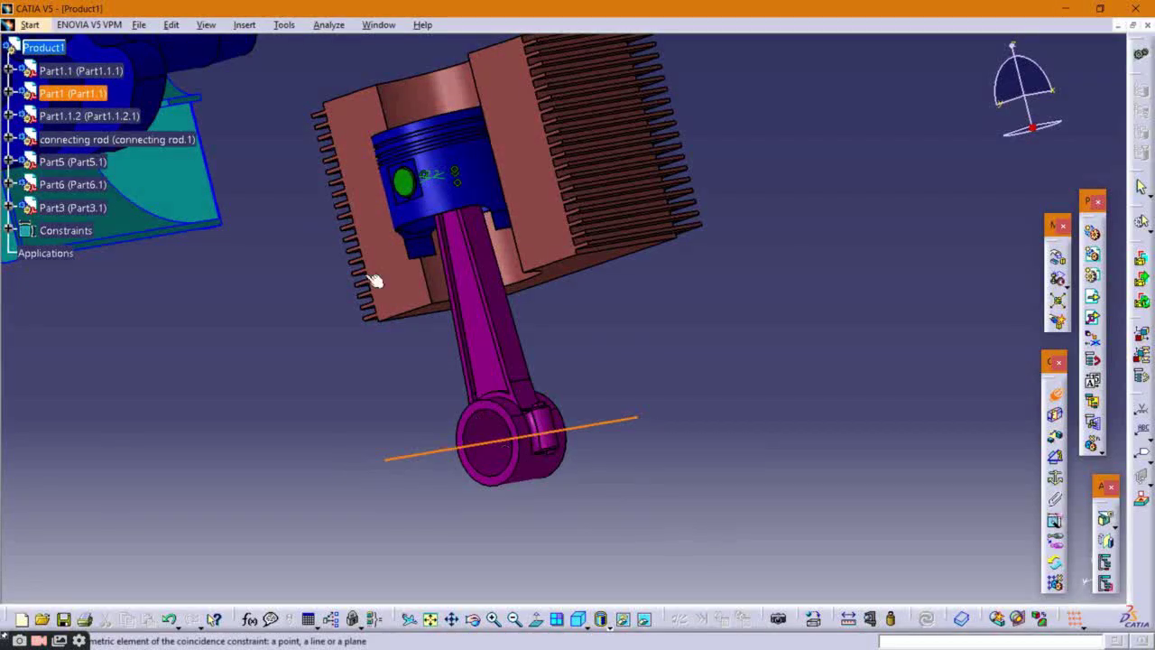
{"action": "middle_click_drag", "start_coordinate": [375, 281], "coordinate": [471, 444]}
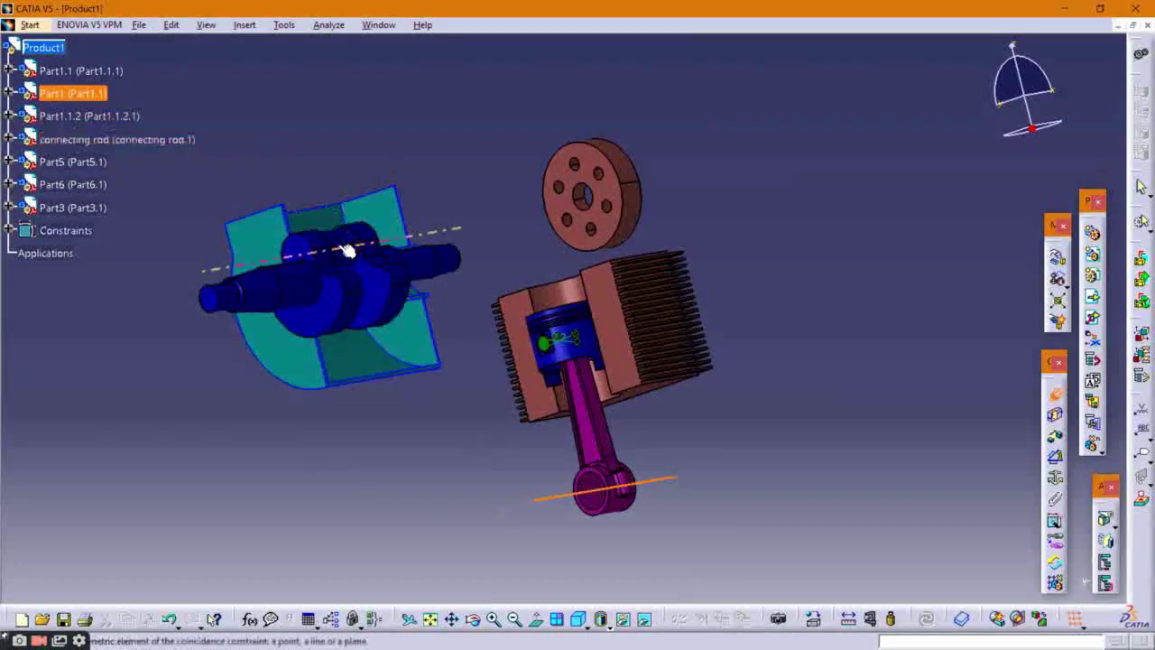
{"action": "left_click", "coordinate": [336, 243]}
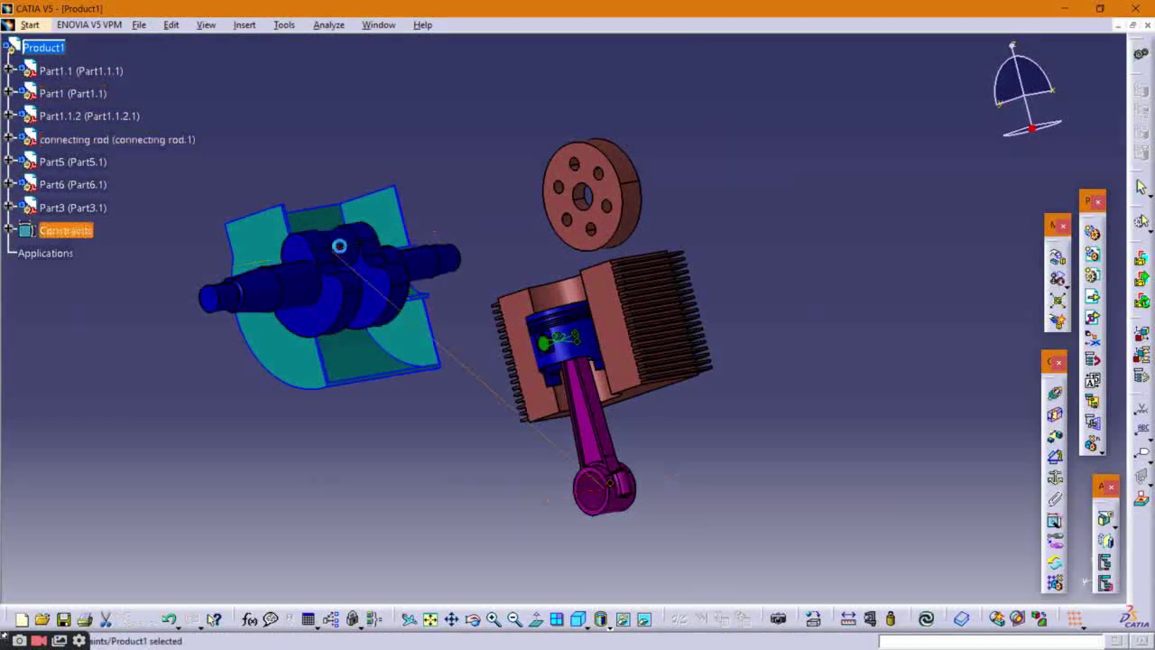
{"action": "left_click", "coordinate": [928, 620]}
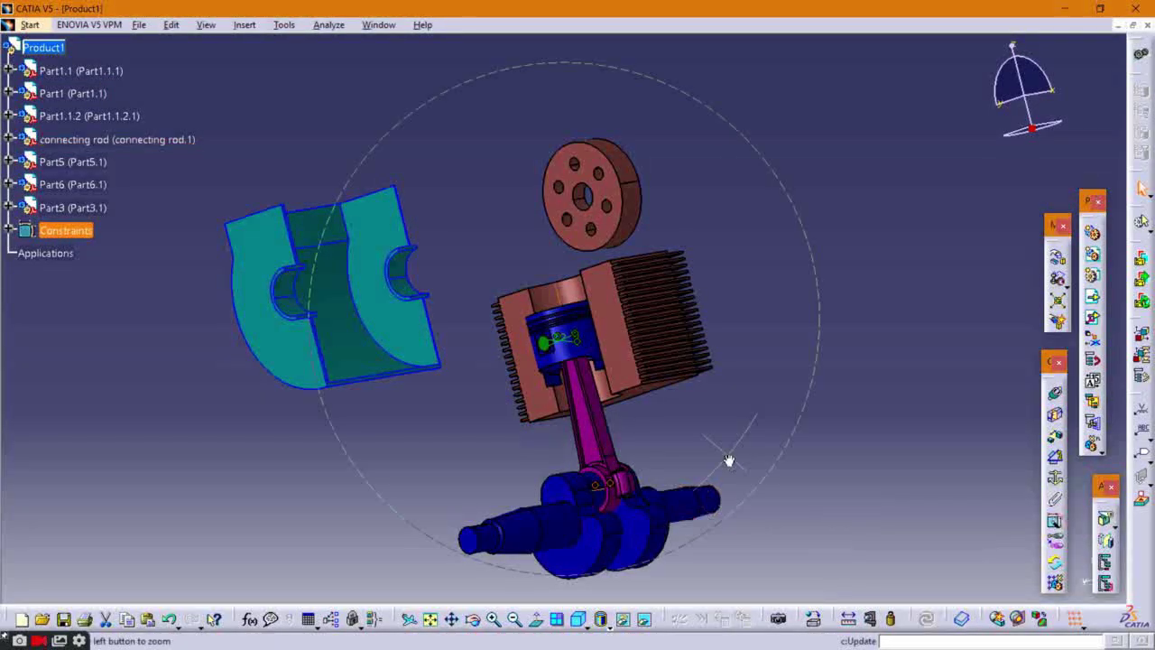
Step: Try a contact constraint between the magenta rod's big-end side face and the crank web's inner face, and update the assembly
{"action": "middle_click_drag", "start_coordinate": [727, 464], "coordinate": [766, 289]}
{"action": "middle_click_drag", "start_coordinate": [777, 384], "coordinate": [749, 237]}
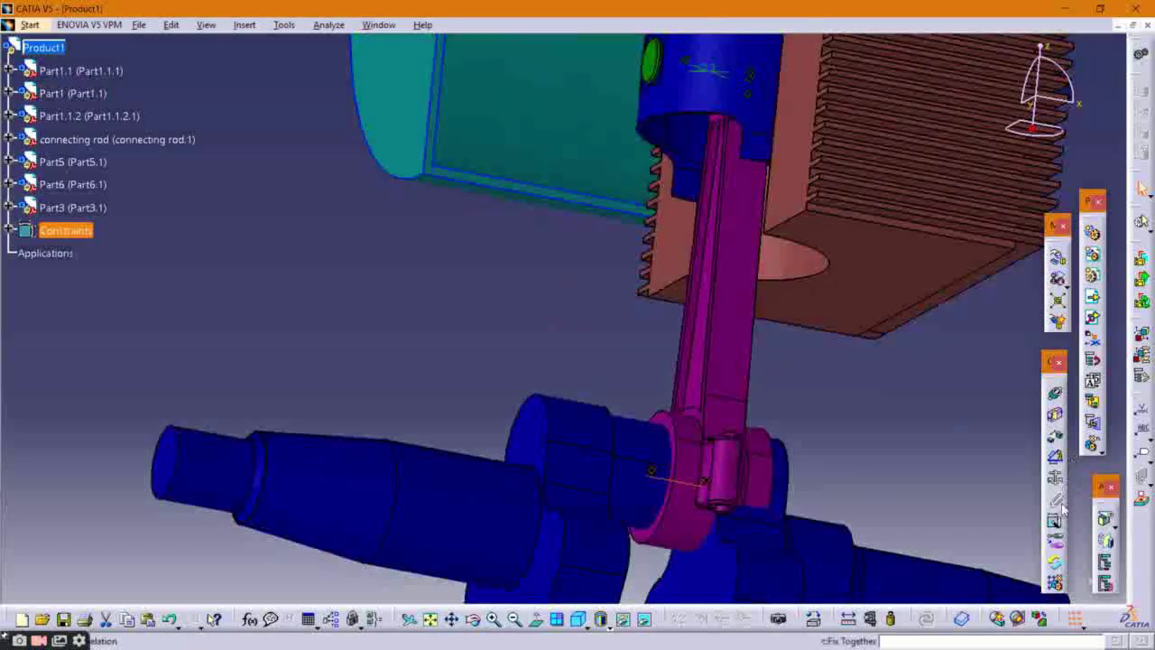
{"action": "left_click", "coordinate": [1056, 417]}
{"action": "left_click", "coordinate": [674, 421]}
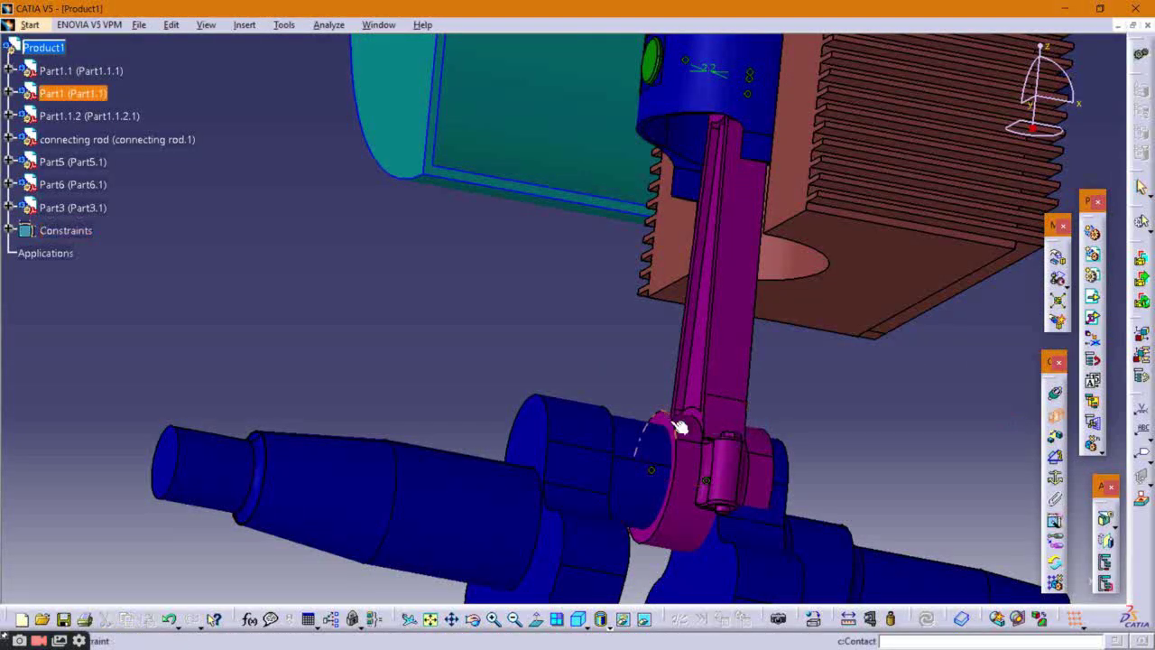
{"action": "left_click", "coordinate": [1053, 420]}
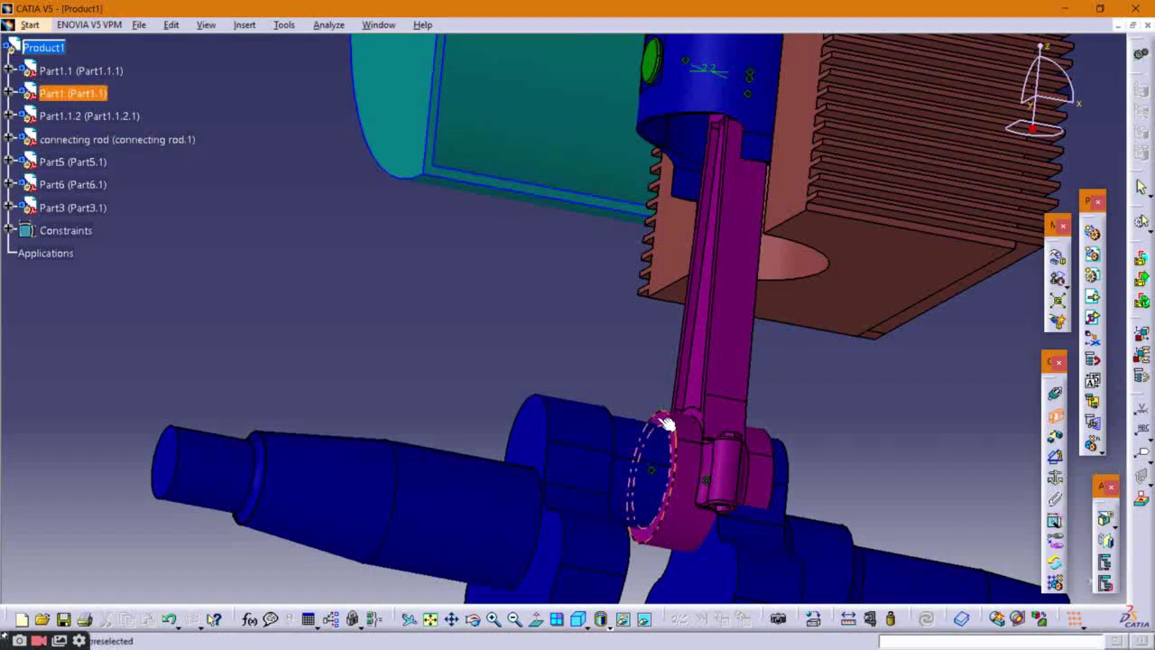
{"action": "middle_click_drag", "start_coordinate": [678, 419], "coordinate": [591, 379]}
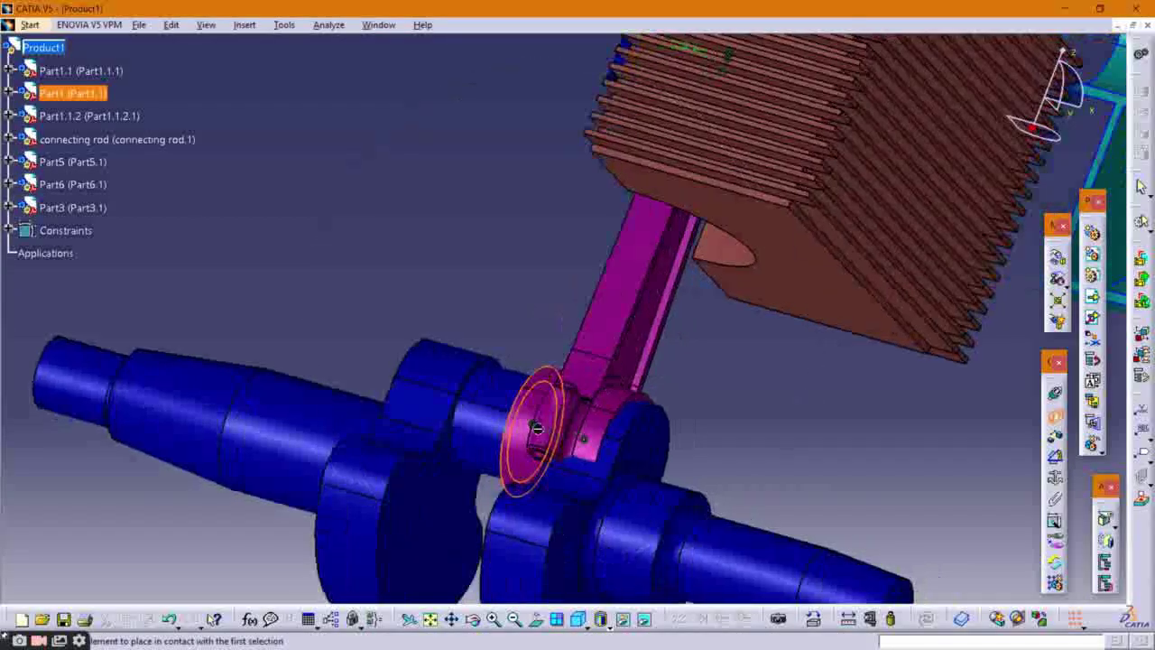
{"action": "left_click", "coordinate": [438, 527]}
{"action": "left_click", "coordinate": [438, 527]}
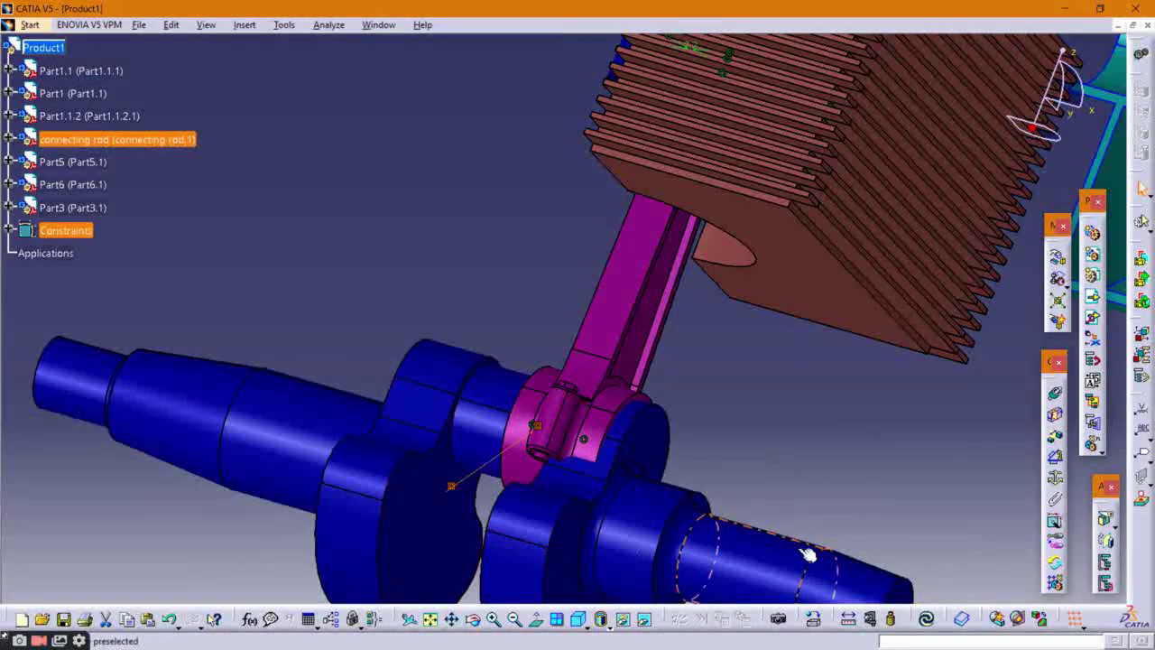
{"action": "middle_click_drag", "start_coordinate": [694, 509], "coordinate": [889, 526]}
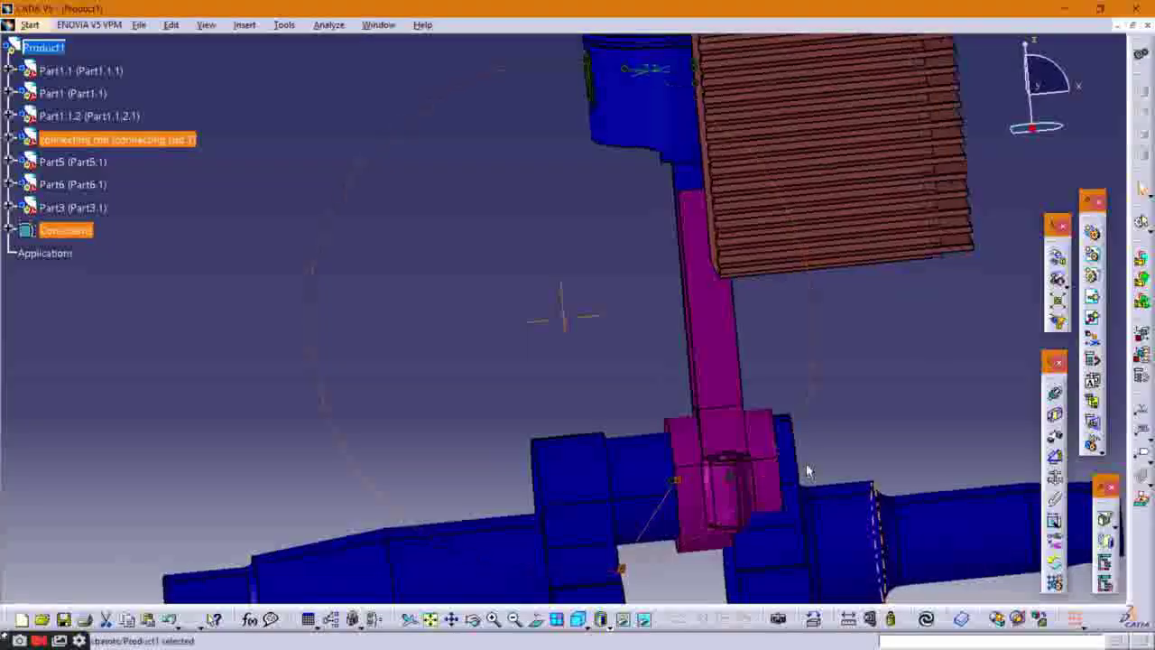
{"action": "left_click", "coordinate": [926, 618]}
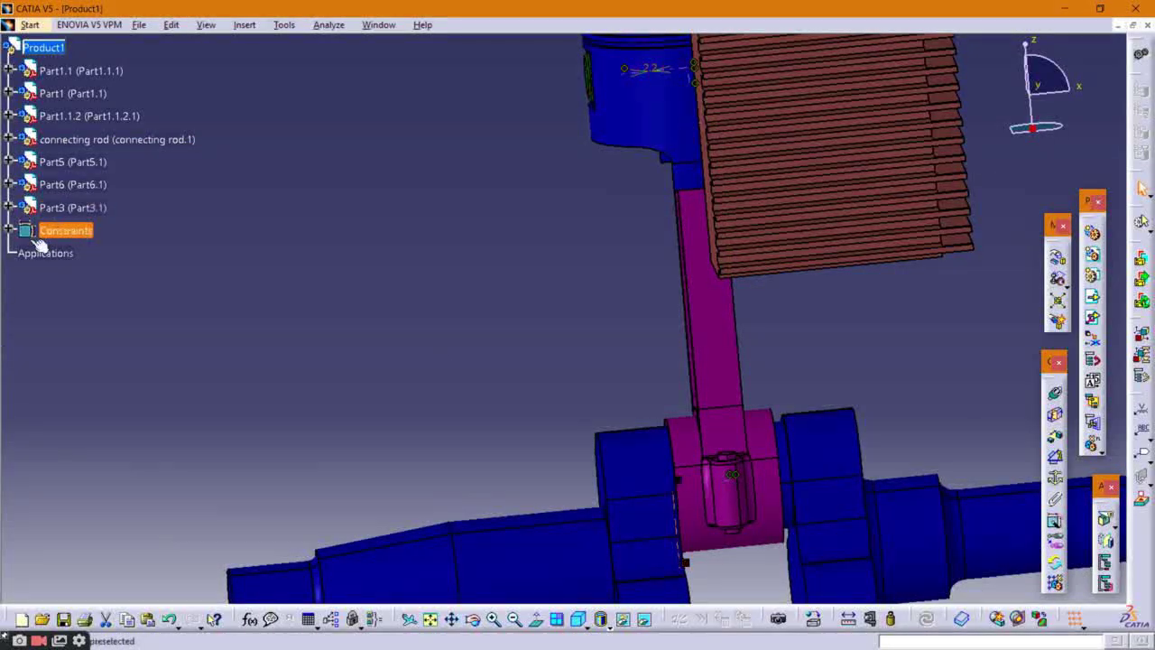
Step: Delete the surface contact constraint between the magenta rod and the crankshaft
{"action": "left_click", "coordinate": [8, 231]}
{"action": "right_click", "coordinate": [108, 368]}
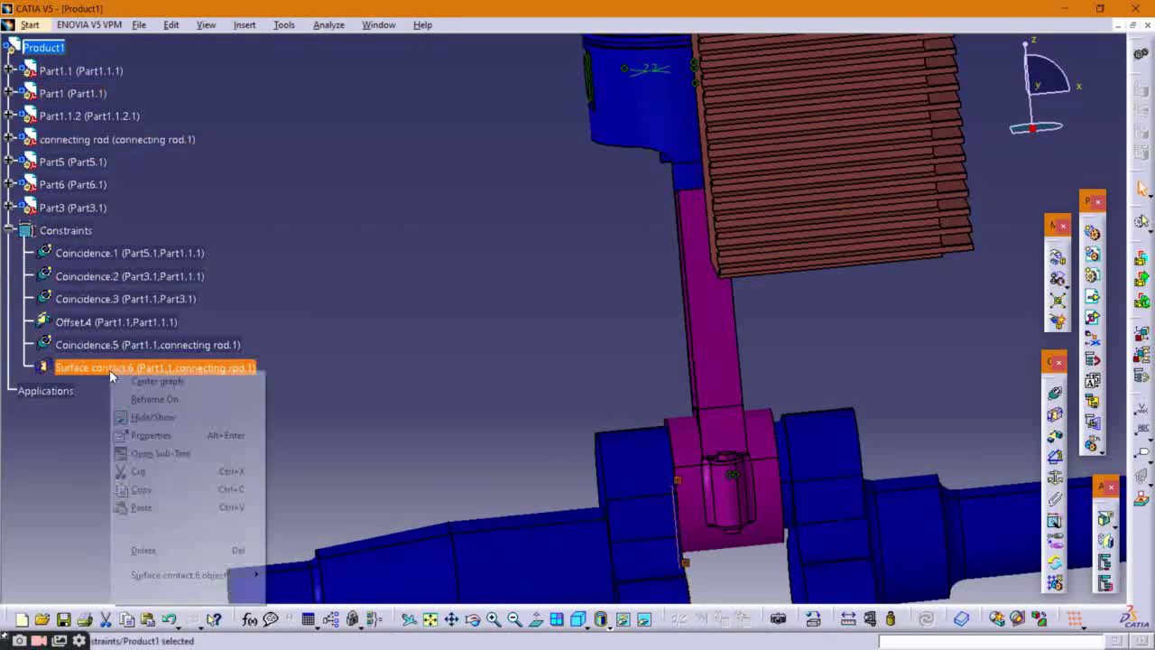
{"action": "left_click", "coordinate": [171, 549]}
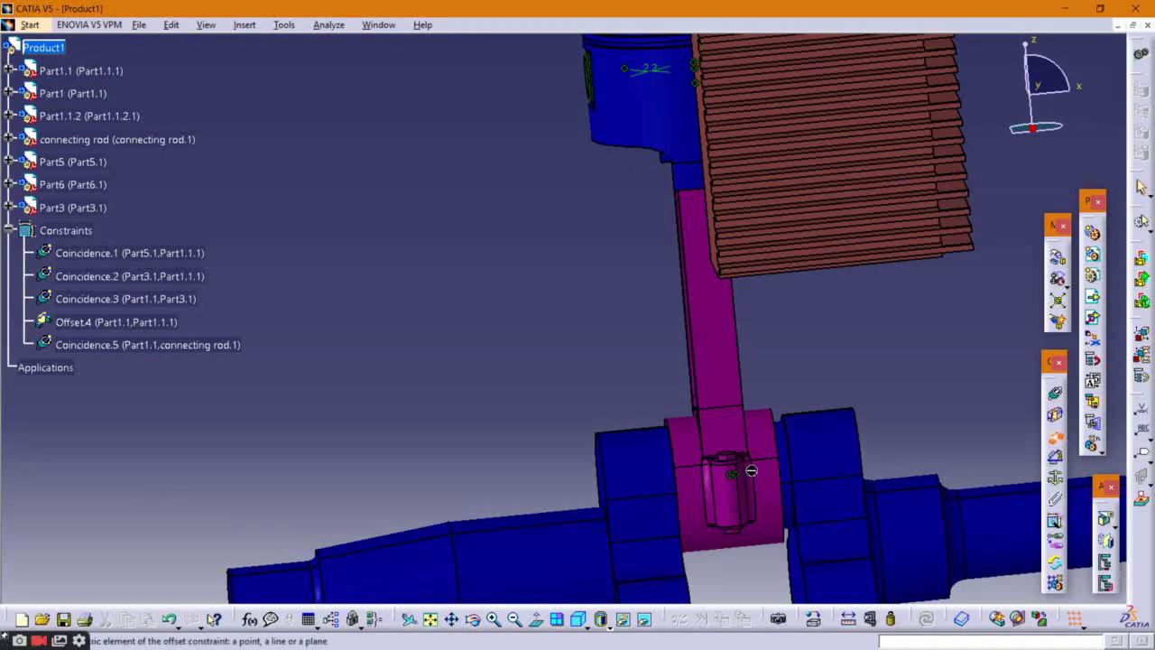
Step: Add an offset constraint between the magenta rod's big-end side face and the adjacent inner crank web face, and update the assembly
{"action": "middle_click_drag", "start_coordinate": [830, 459], "coordinate": [684, 452]}
{"action": "left_click", "coordinate": [483, 280]}
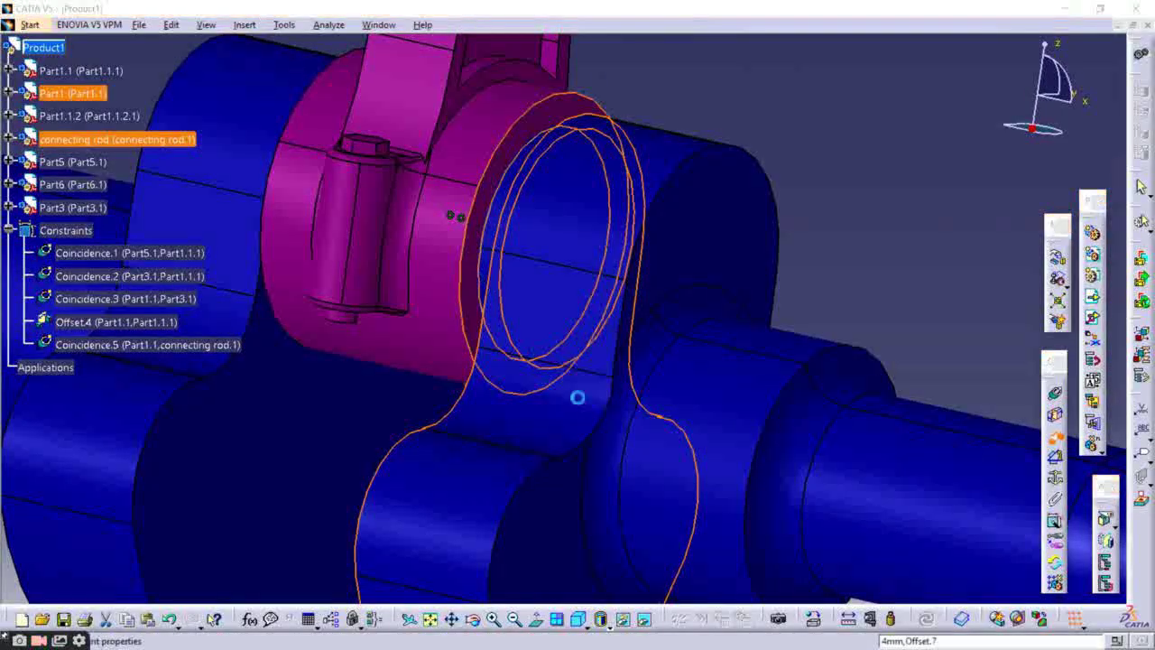
{"action": "key", "text": "Return"}
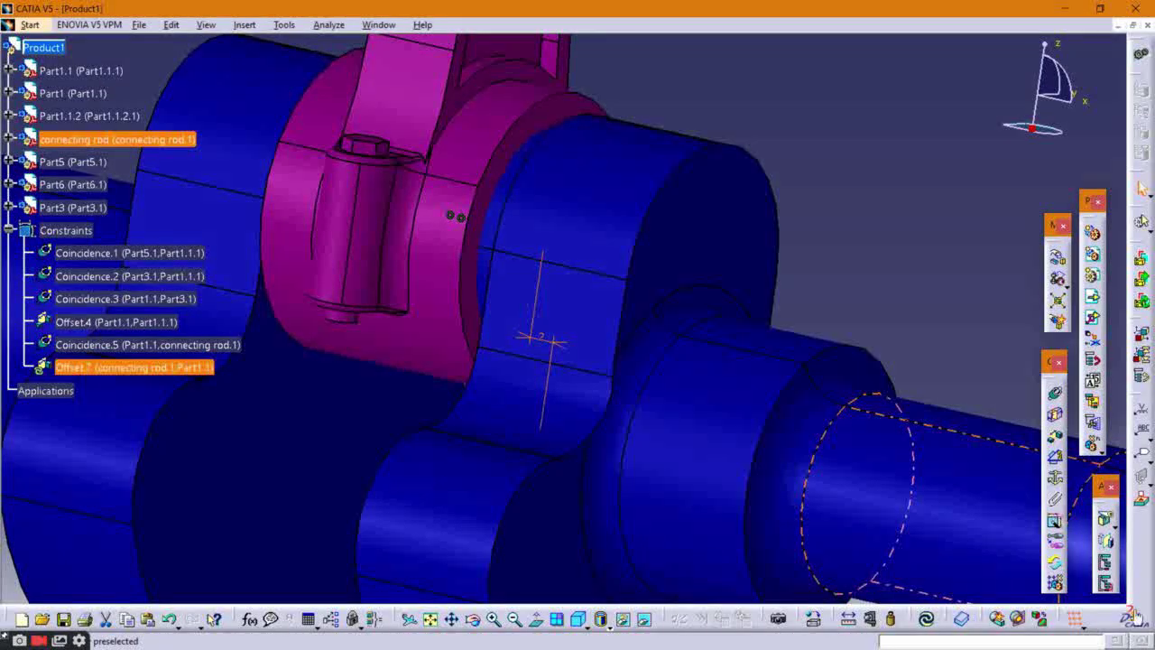
{"action": "left_click", "coordinate": [931, 622]}
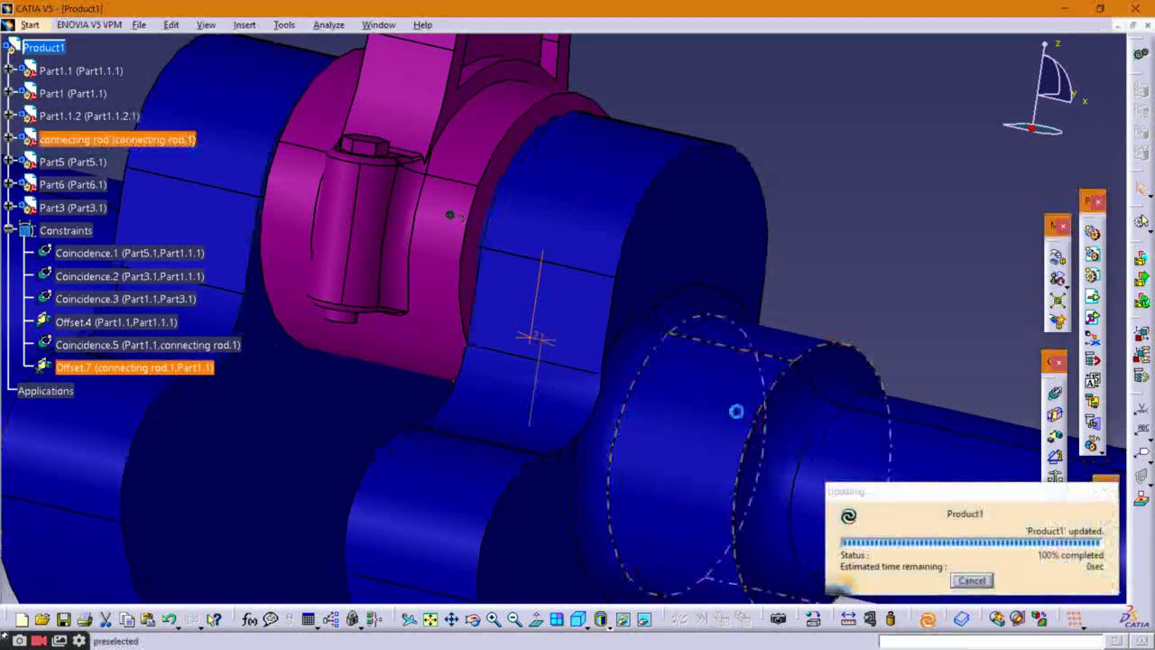
Step: Fix the cylinder in place and constrain its cut face at 90° to the piston's flat pin-boss face, updating the assembly
{"action": "middle_click_drag", "start_coordinate": [552, 420], "coordinate": [784, 296]}
{"action": "middle_click_drag", "start_coordinate": [567, 195], "coordinate": [510, 183]}
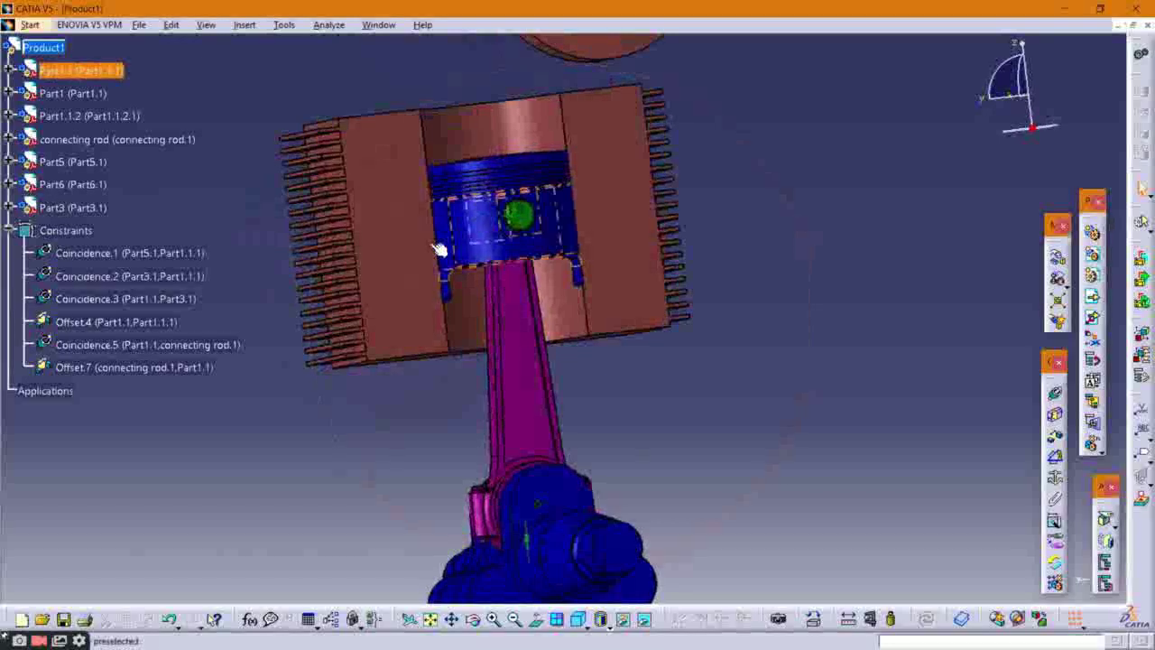
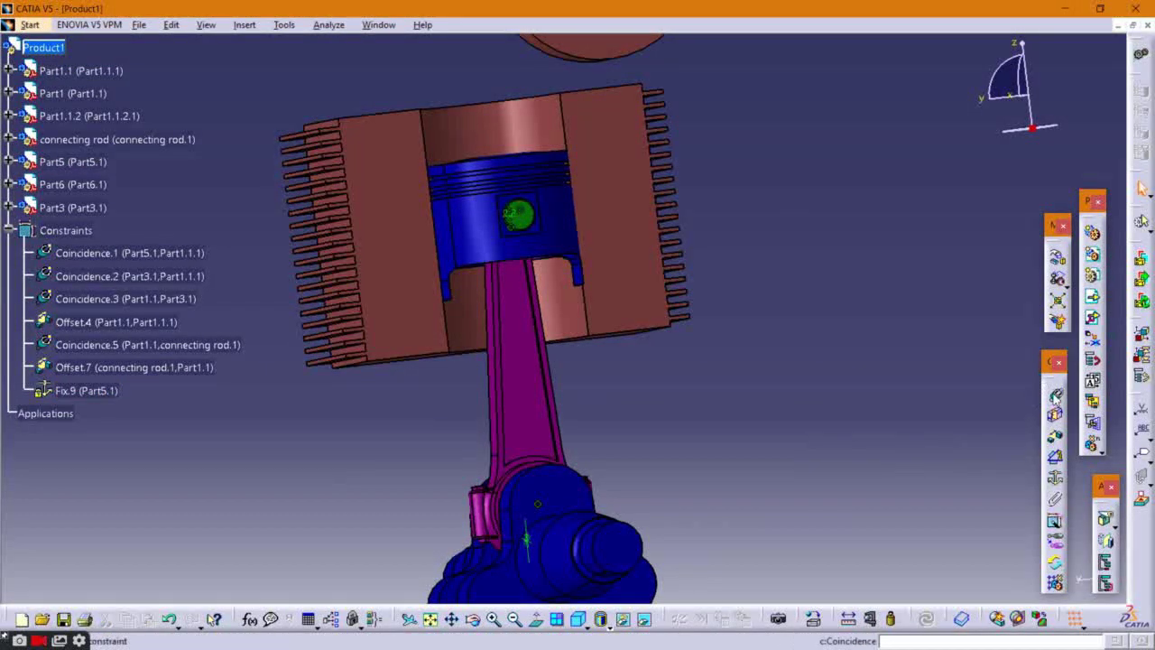
{"action": "left_click", "coordinate": [589, 204]}
{"action": "middle_click_drag", "start_coordinate": [584, 226], "coordinate": [459, 240]}
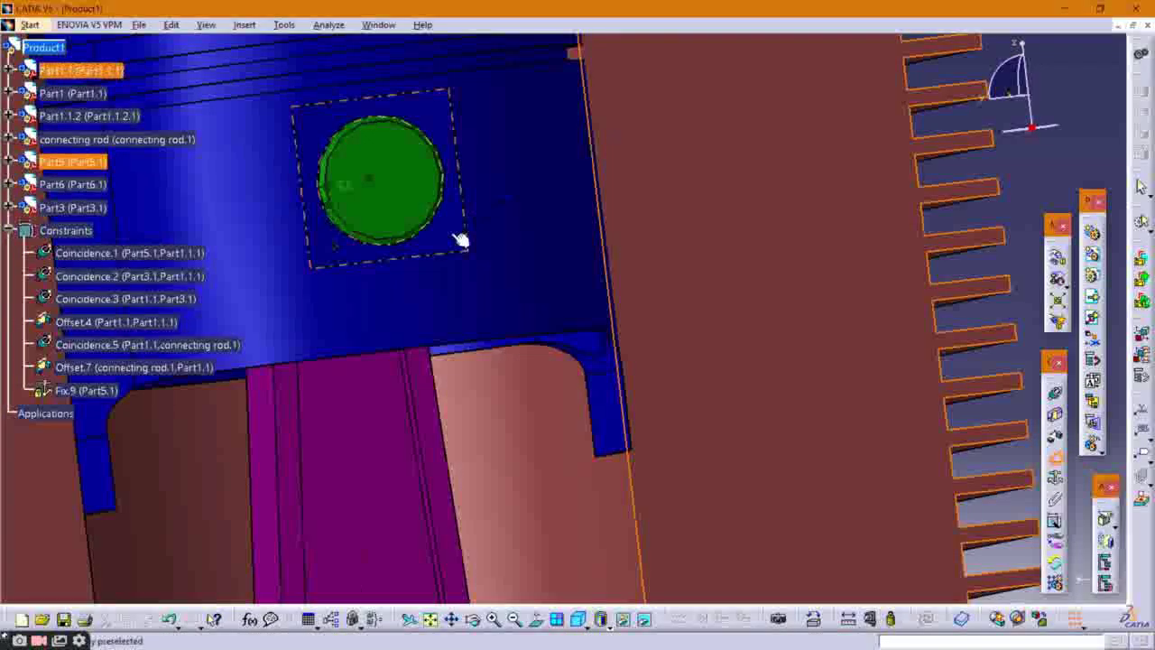
{"action": "left_click", "coordinate": [460, 240]}
{"action": "left_click", "coordinate": [652, 399]}
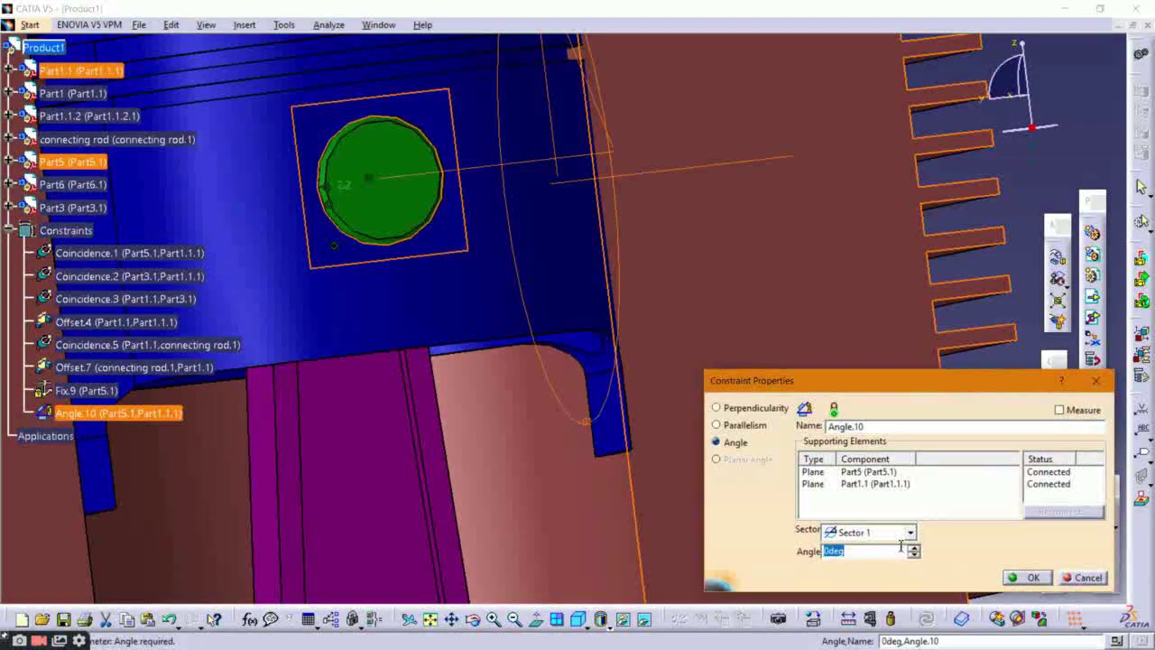
{"action": "type", "text": "90"}
{"action": "key", "text": "Return"}
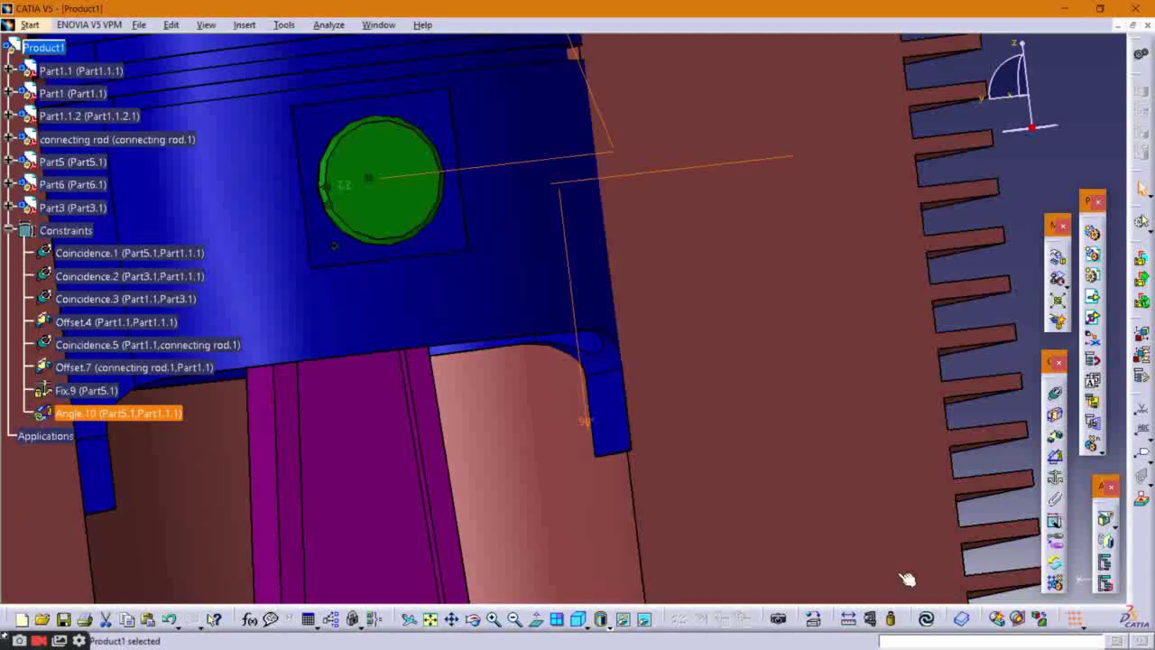
{"action": "left_click", "coordinate": [926, 619]}
Step: Make the flywheel's center hole axis coincident with the crankshaft's main axis, and update the assembly
{"action": "middle_click_drag", "start_coordinate": [631, 332], "coordinate": [524, 304]}
{"action": "middle_click_drag", "start_coordinate": [549, 261], "coordinate": [608, 541]}
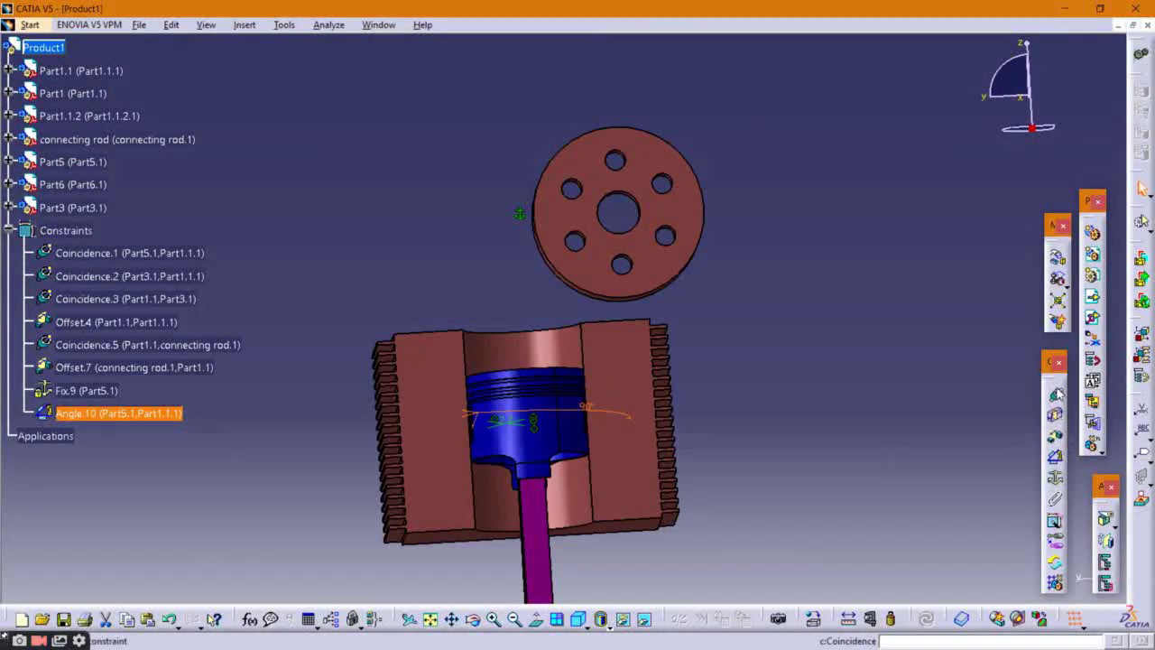
{"action": "left_click", "coordinate": [1057, 395]}
{"action": "middle_click_drag", "start_coordinate": [618, 213], "coordinate": [656, 232]}
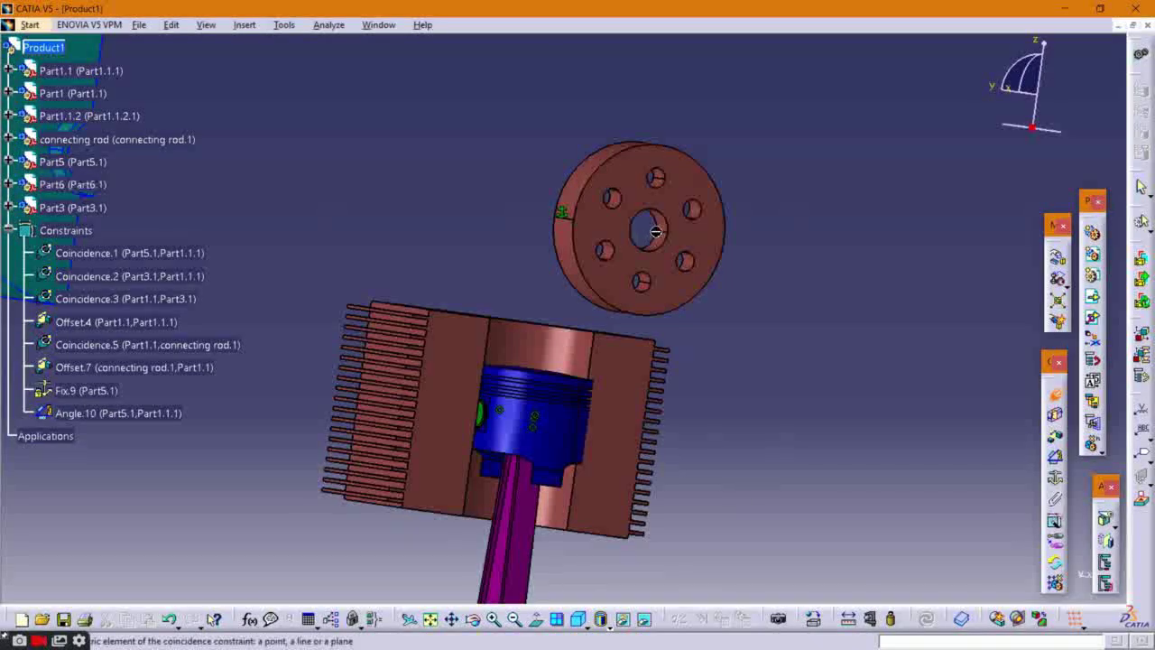
{"action": "middle_click_drag", "start_coordinate": [631, 320], "coordinate": [703, 68]}
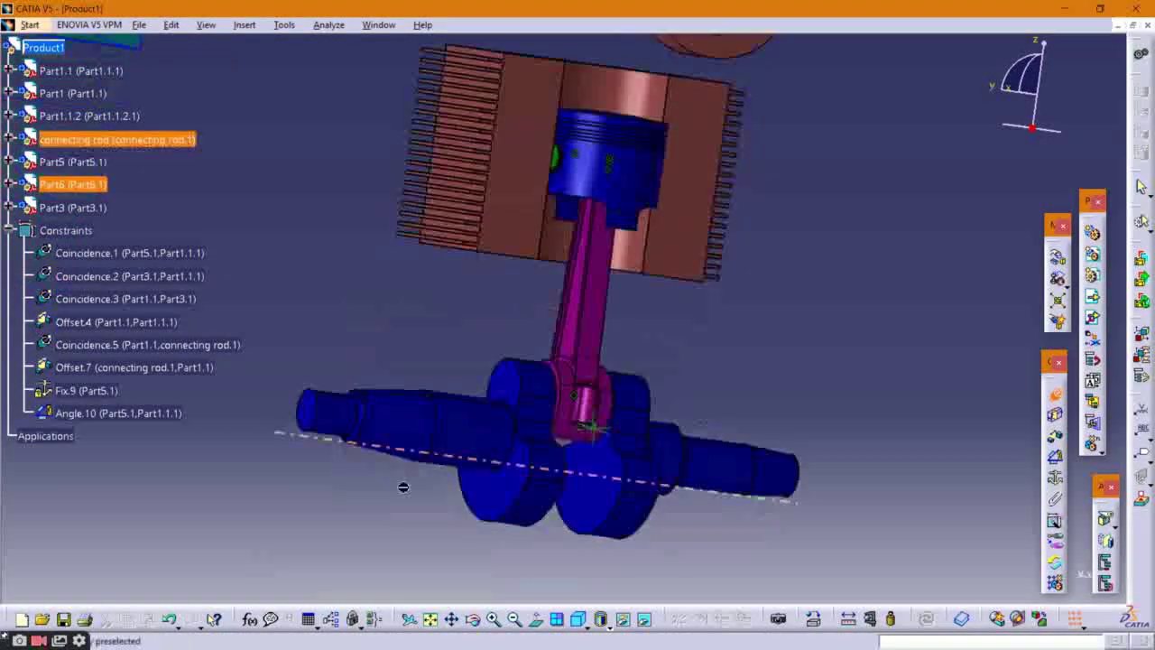
{"action": "left_click", "coordinate": [433, 426]}
{"action": "middle_click_drag", "start_coordinate": [558, 439], "coordinate": [534, 407]}
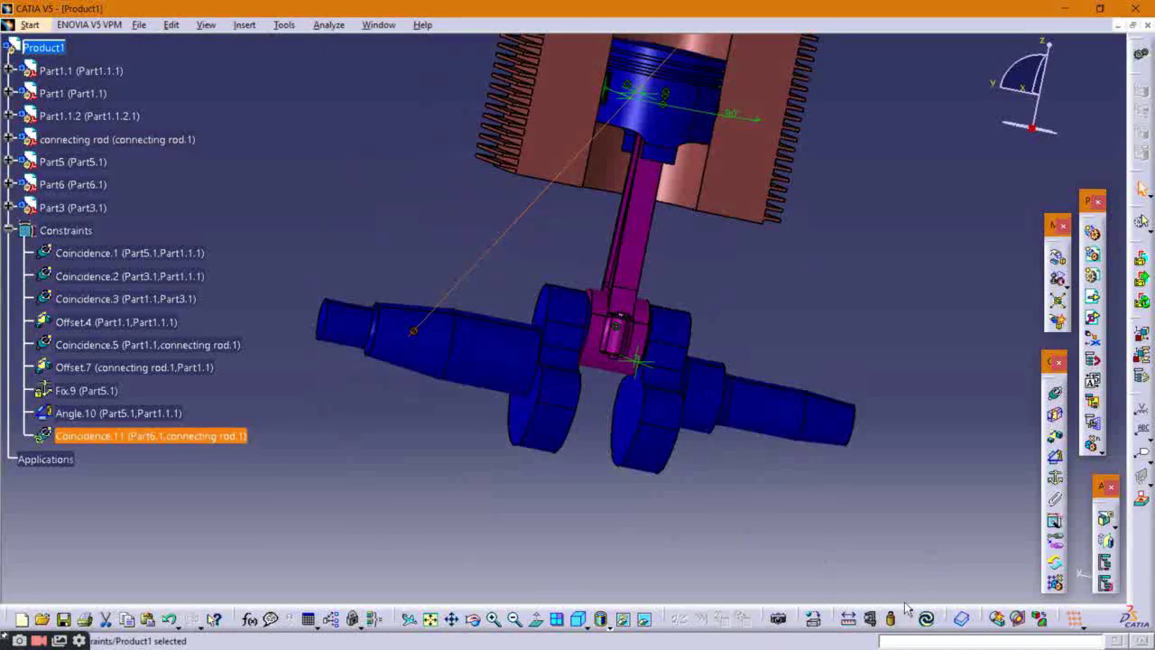
{"action": "left_click", "coordinate": [929, 623]}
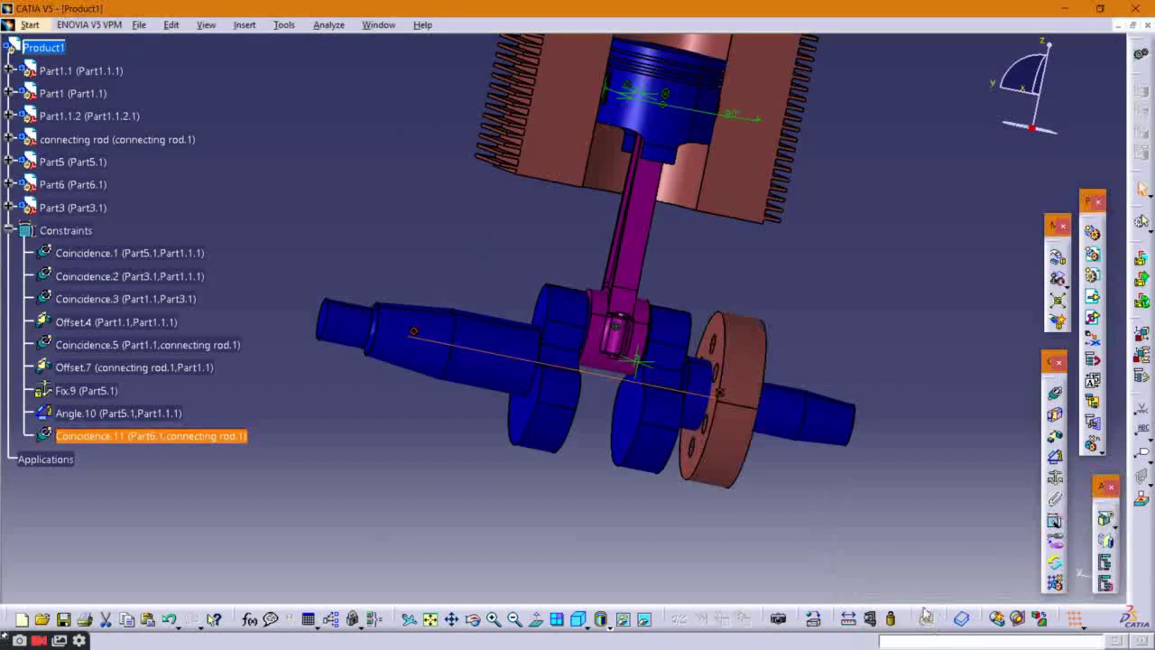
Step: Bring the flywheel's holed face into contact with the end face of the crankshaft's far shaft end using a contact constraint
{"action": "middle_click_drag", "start_coordinate": [831, 521], "coordinate": [883, 486]}
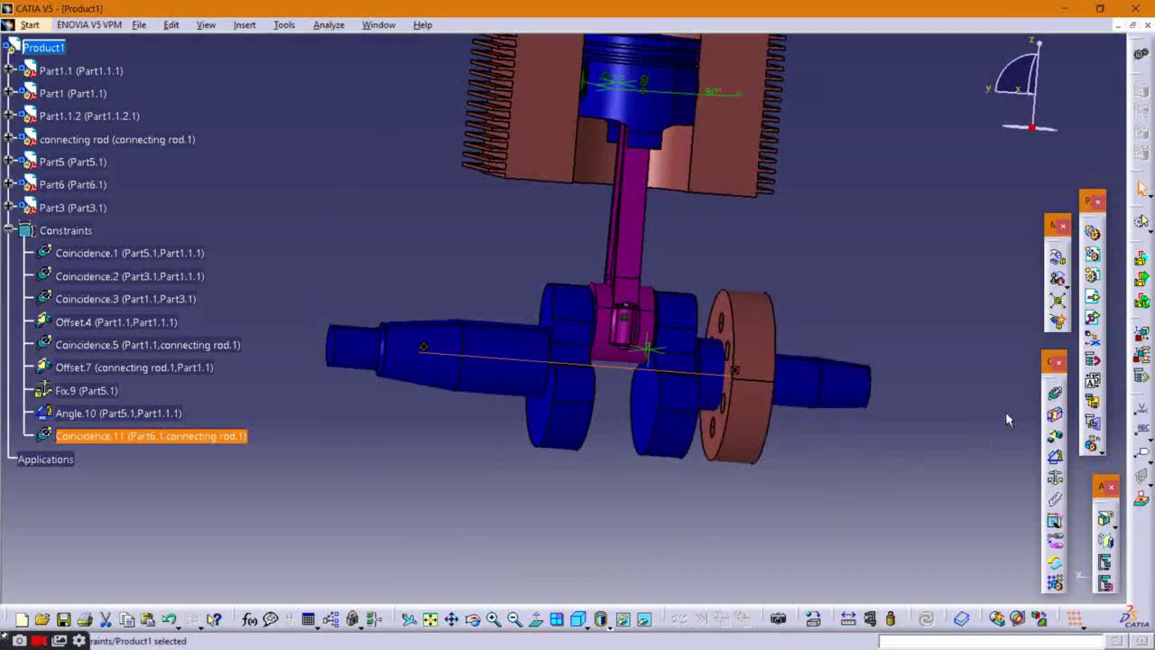
{"action": "left_click", "coordinate": [1055, 417]}
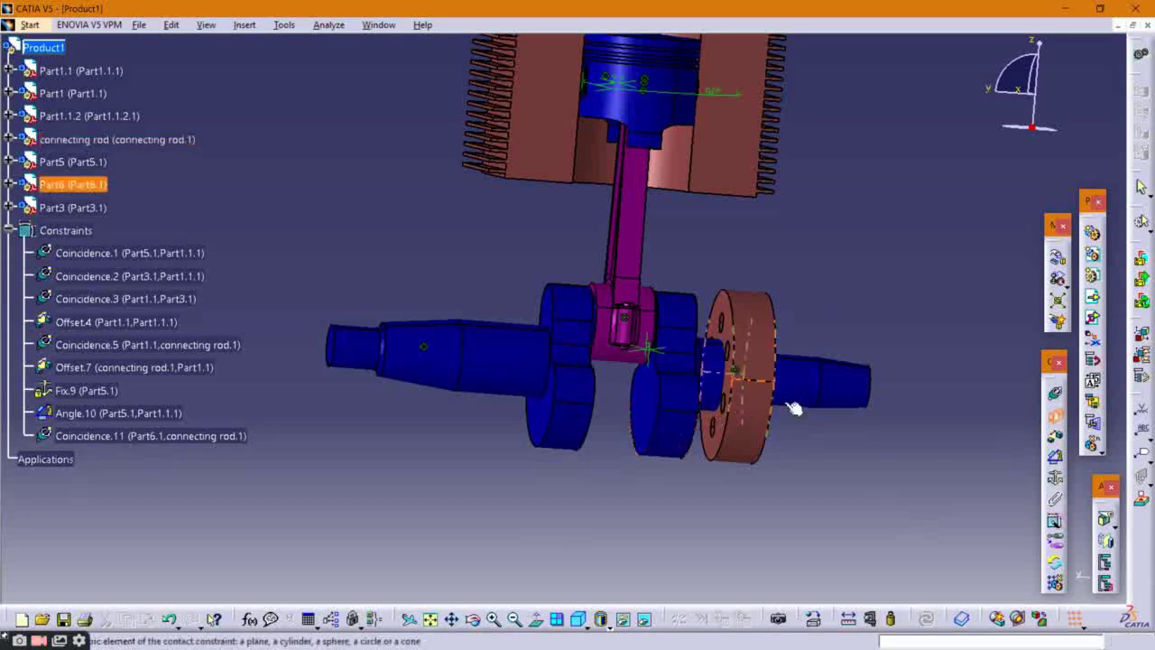
{"action": "left_click", "coordinate": [727, 311]}
{"action": "middle_click_drag", "start_coordinate": [519, 366], "coordinate": [504, 370]}
{"action": "left_click", "coordinate": [501, 368]}
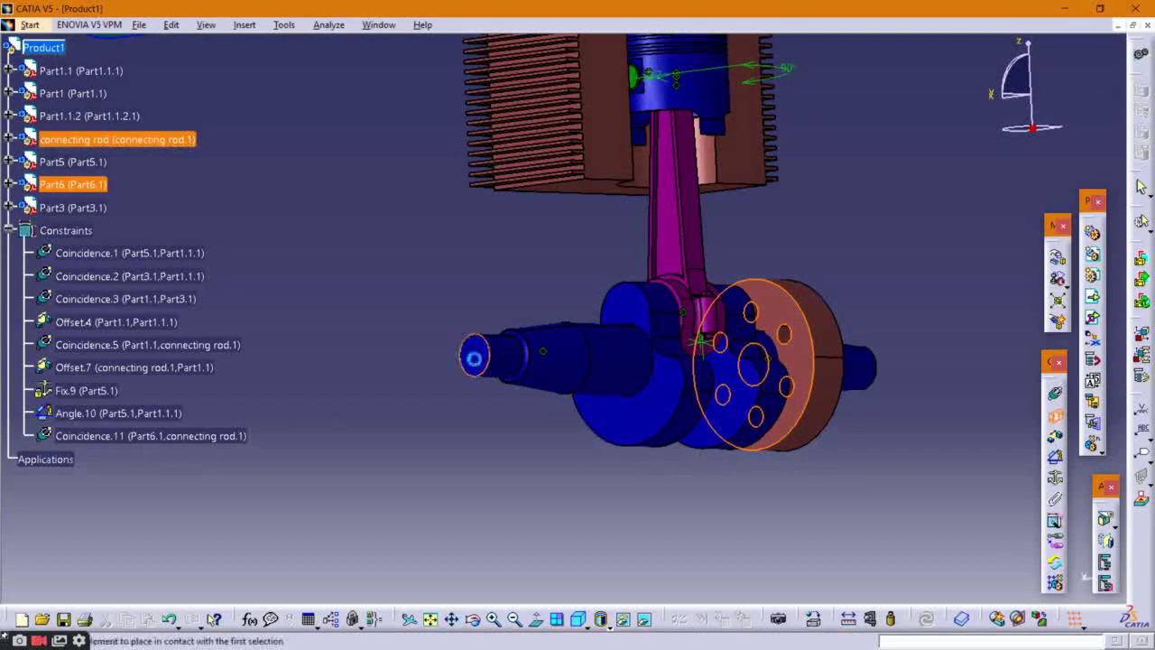
Step: Delete the surface contact constraint between the flywheel and the crankshaft
{"action": "right_click", "coordinate": [149, 459]}
{"action": "mouse_move", "coordinate": [181, 434]}
{"action": "left_click", "coordinate": [180, 408]}
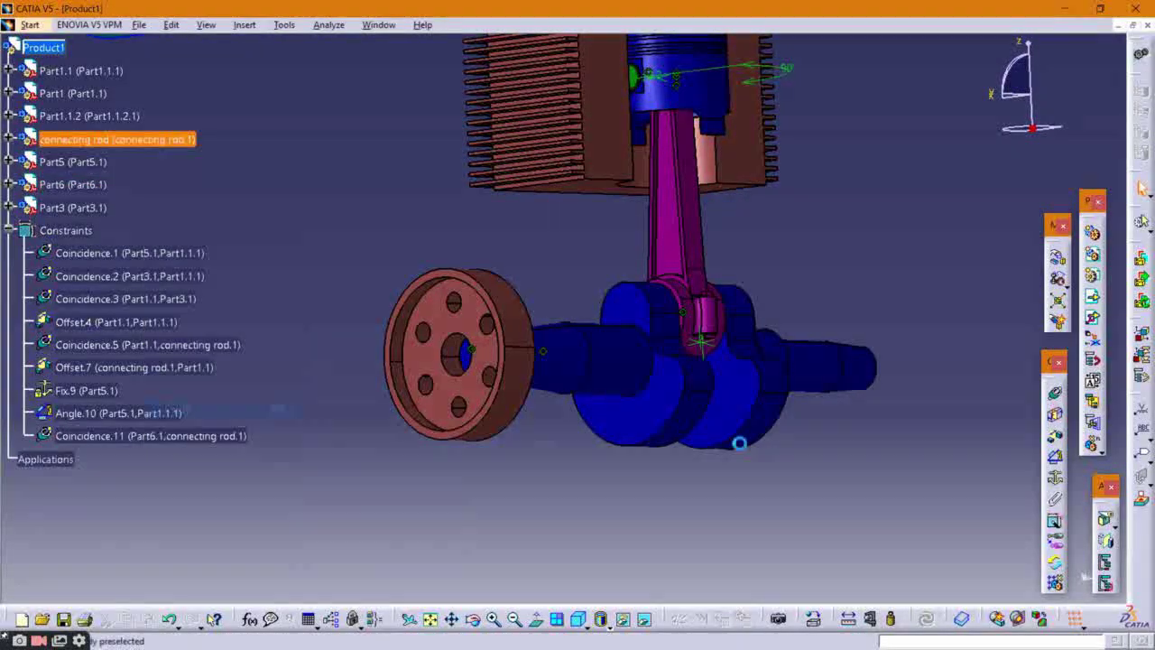
Step: Add an offset constraint of 100 mm with Opposite orientation between the crank web's outer face and the flywheel face toward it
{"action": "left_click", "coordinate": [1057, 233]}
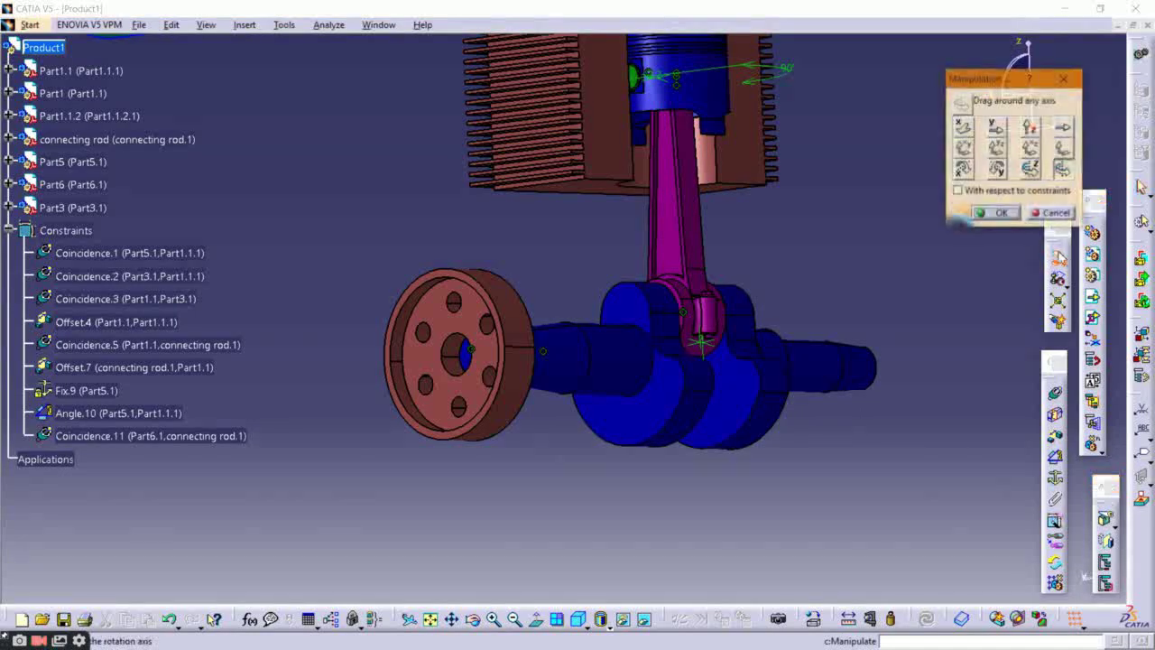
{"action": "left_click", "coordinate": [1065, 80]}
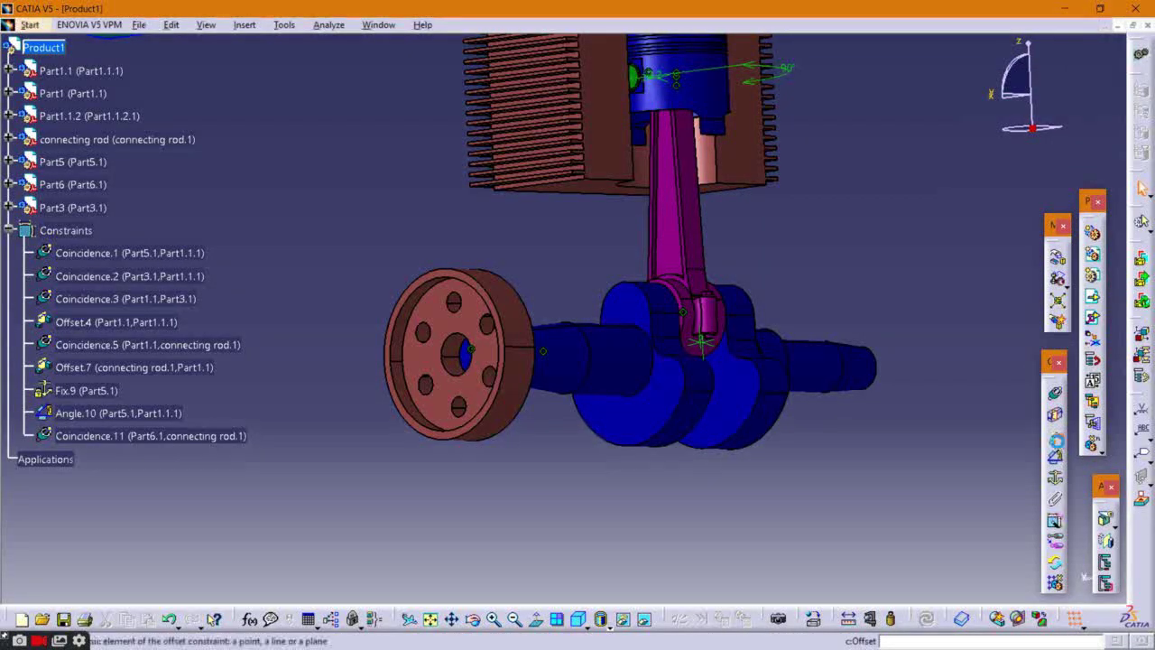
{"action": "middle_click_drag", "start_coordinate": [648, 428], "coordinate": [328, 359]}
{"action": "left_click", "coordinate": [317, 343]}
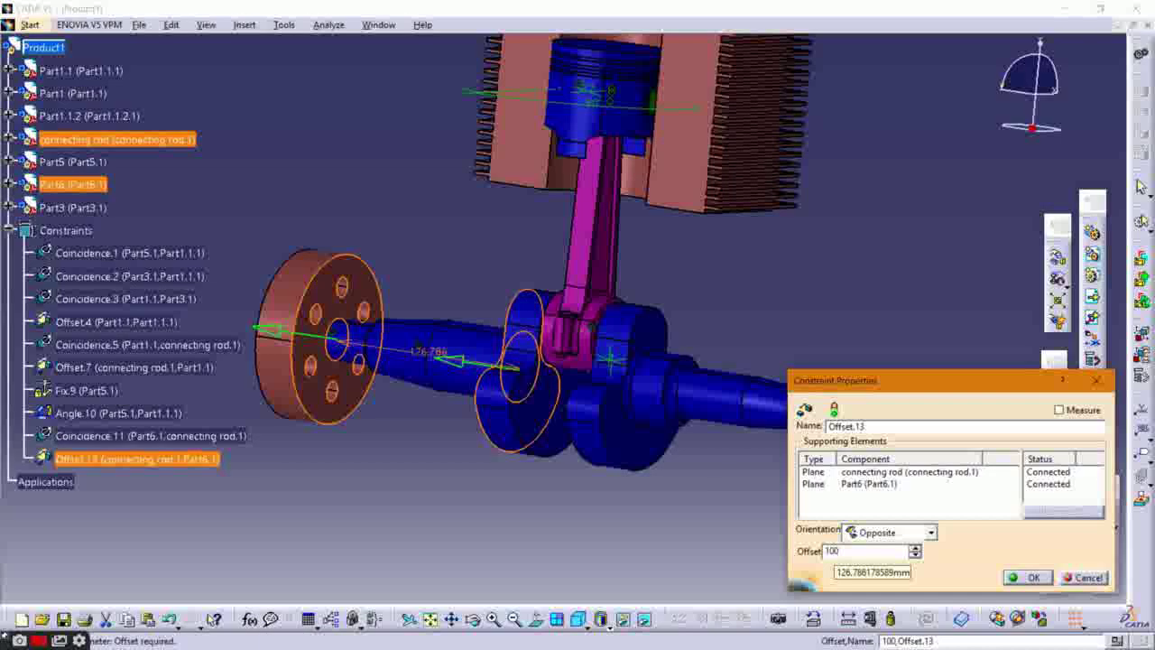
{"action": "left_click", "coordinate": [1042, 583]}
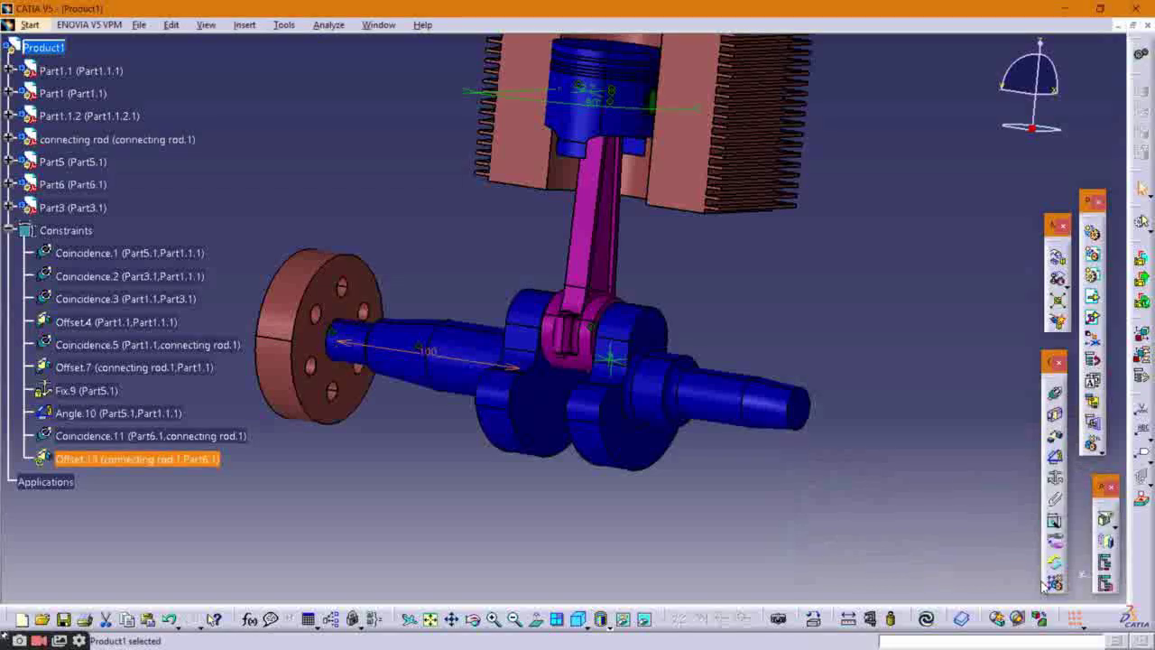
Step: Update the assembly to apply the flywheel offset, and fix the crankshaft and flywheel together
{"action": "left_click", "coordinate": [928, 620]}
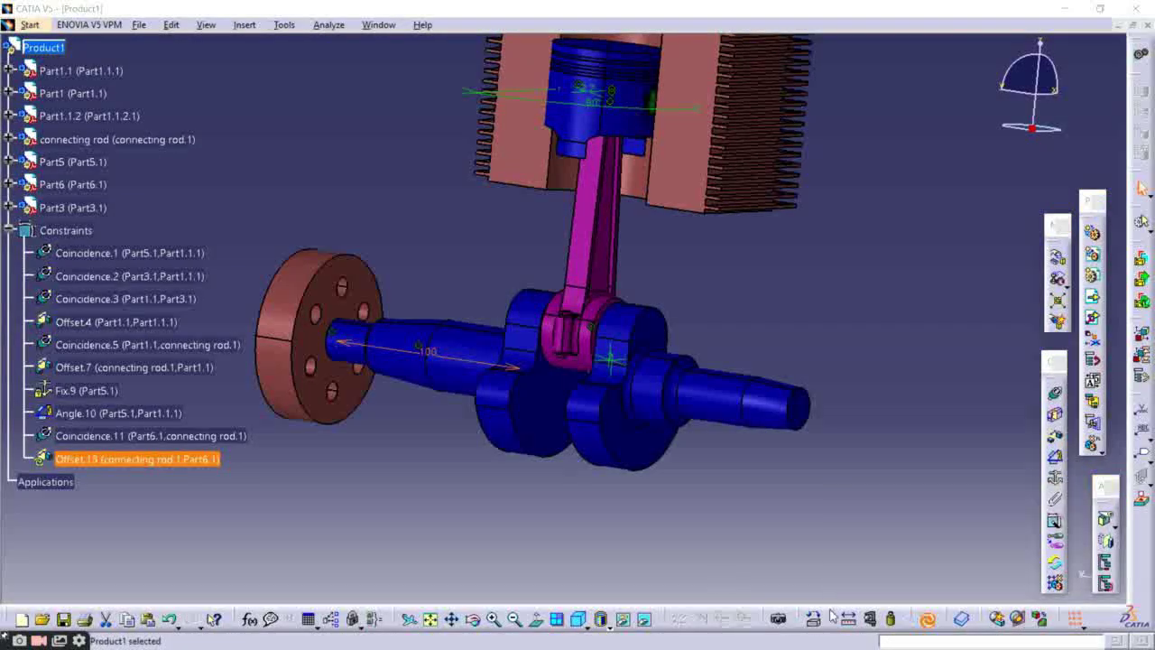
{"action": "middle_click_drag", "start_coordinate": [408, 500], "coordinate": [682, 387]}
{"action": "middle_click_drag", "start_coordinate": [720, 219], "coordinate": [693, 392]}
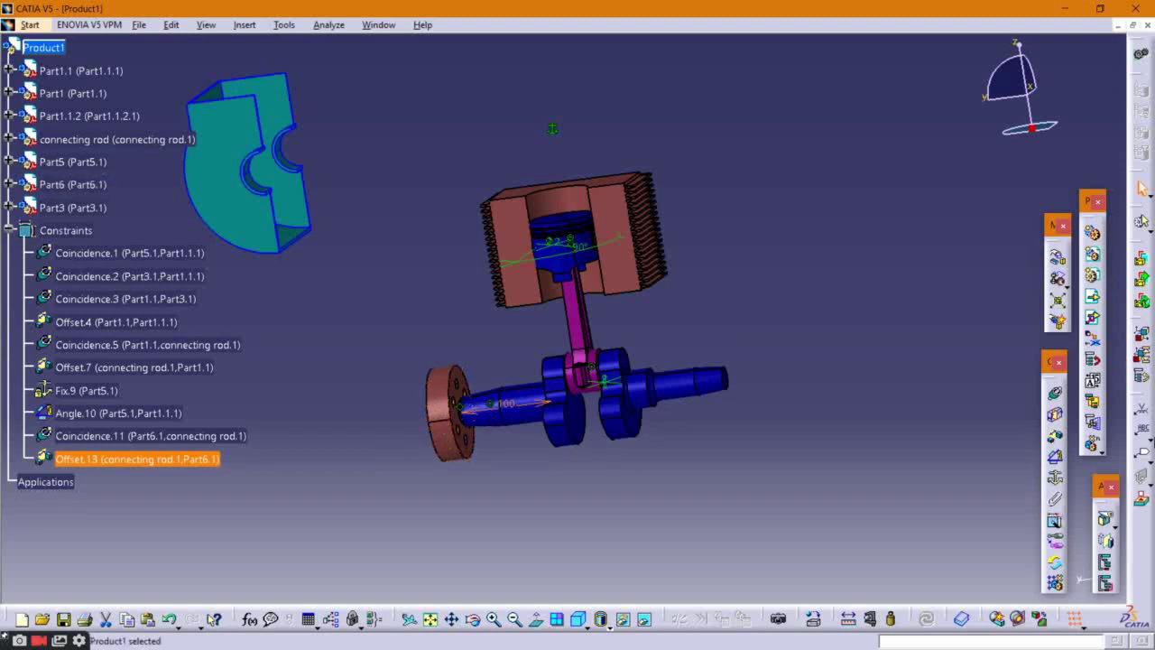
{"action": "left_click", "coordinate": [1053, 503]}
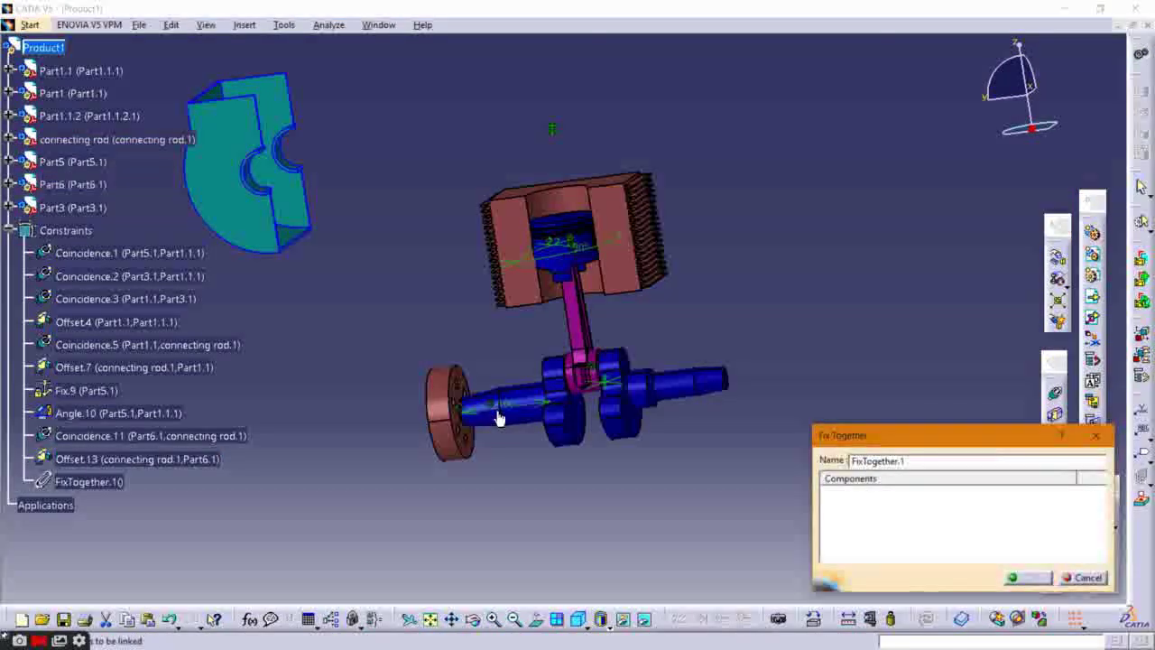
{"action": "left_click", "coordinate": [497, 419]}
{"action": "left_click", "coordinate": [459, 413]}
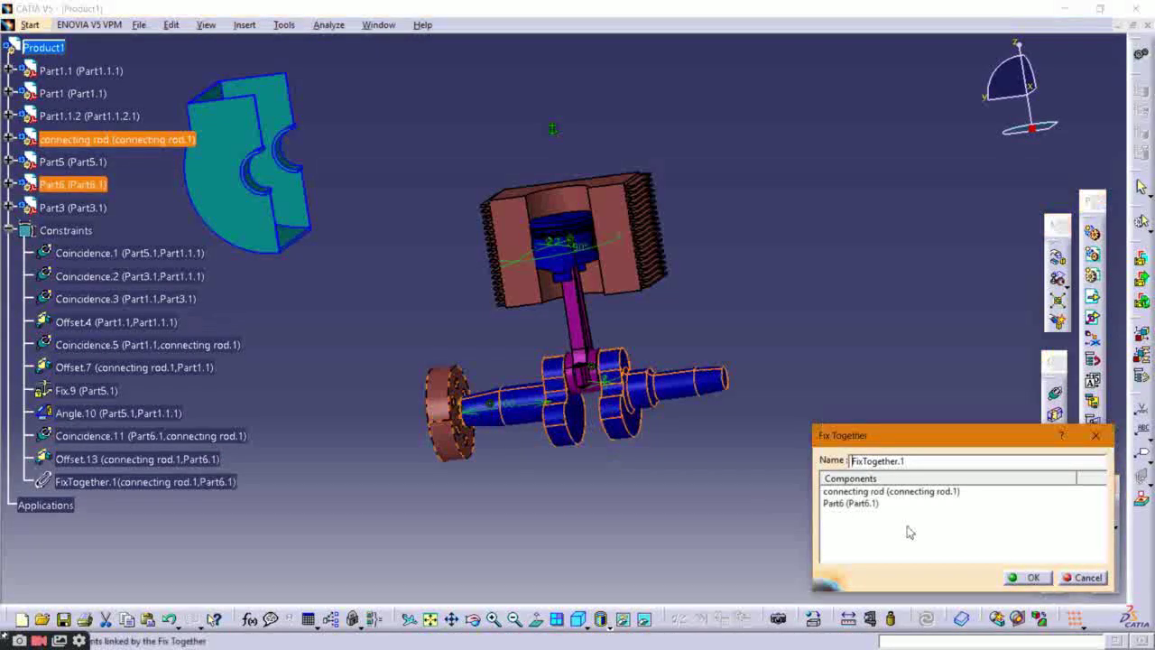
{"action": "left_click", "coordinate": [1028, 578]}
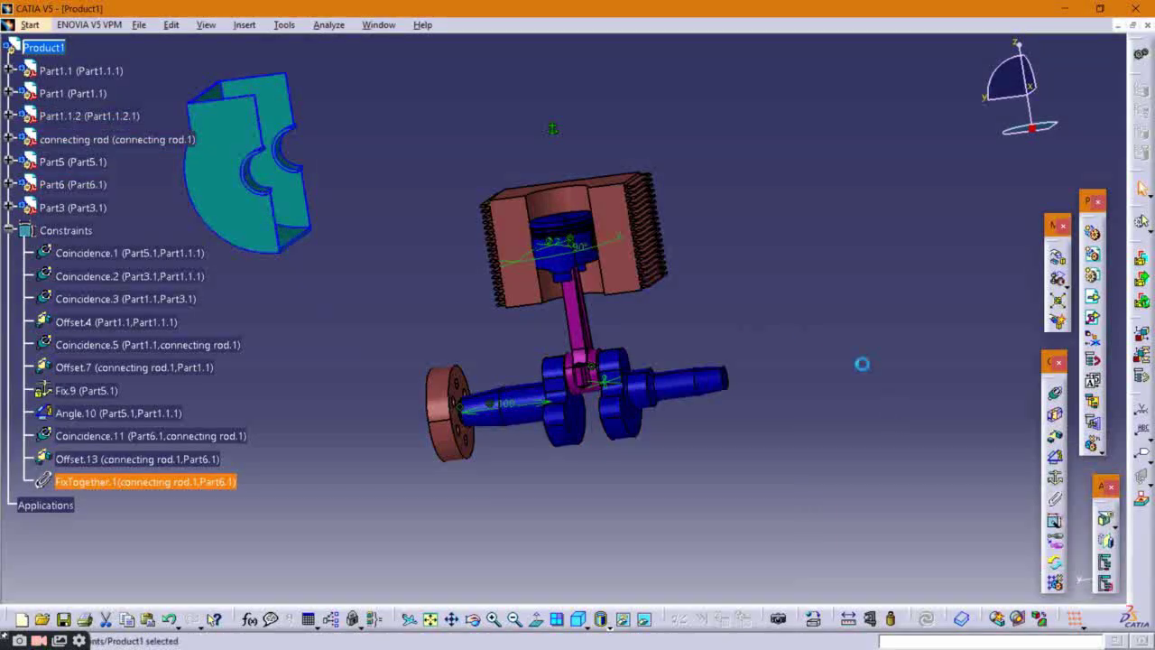
Step: Make the crankshaft's main axis coincident with the crankcase's bearing bore axis, and update the assembly
{"action": "left_click", "coordinate": [1055, 395]}
{"action": "left_click", "coordinate": [690, 387]}
{"action": "middle_click_drag", "start_coordinate": [242, 182], "coordinate": [291, 246]}
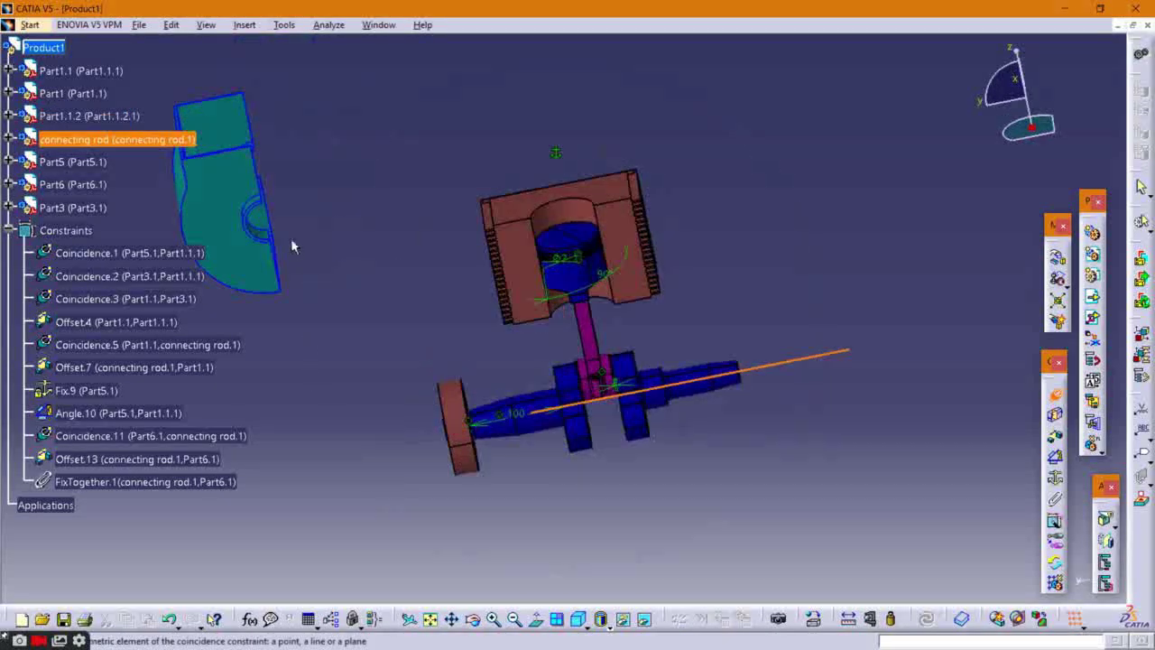
{"action": "middle_click_drag", "start_coordinate": [345, 182], "coordinate": [619, 370]}
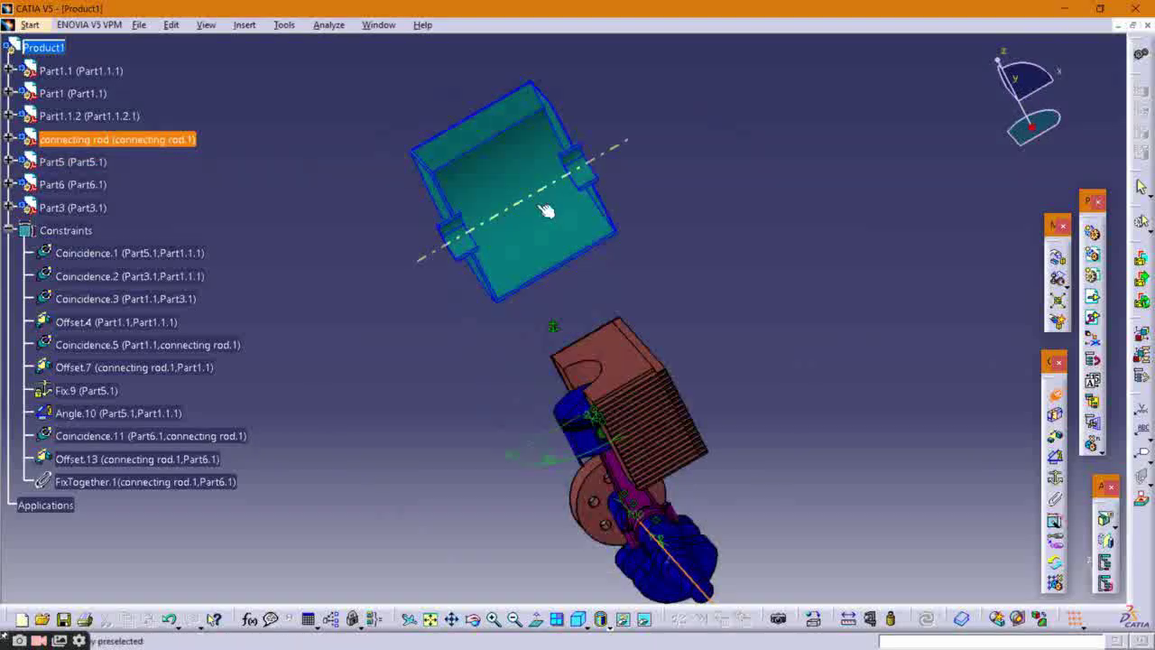
{"action": "left_click", "coordinate": [547, 196]}
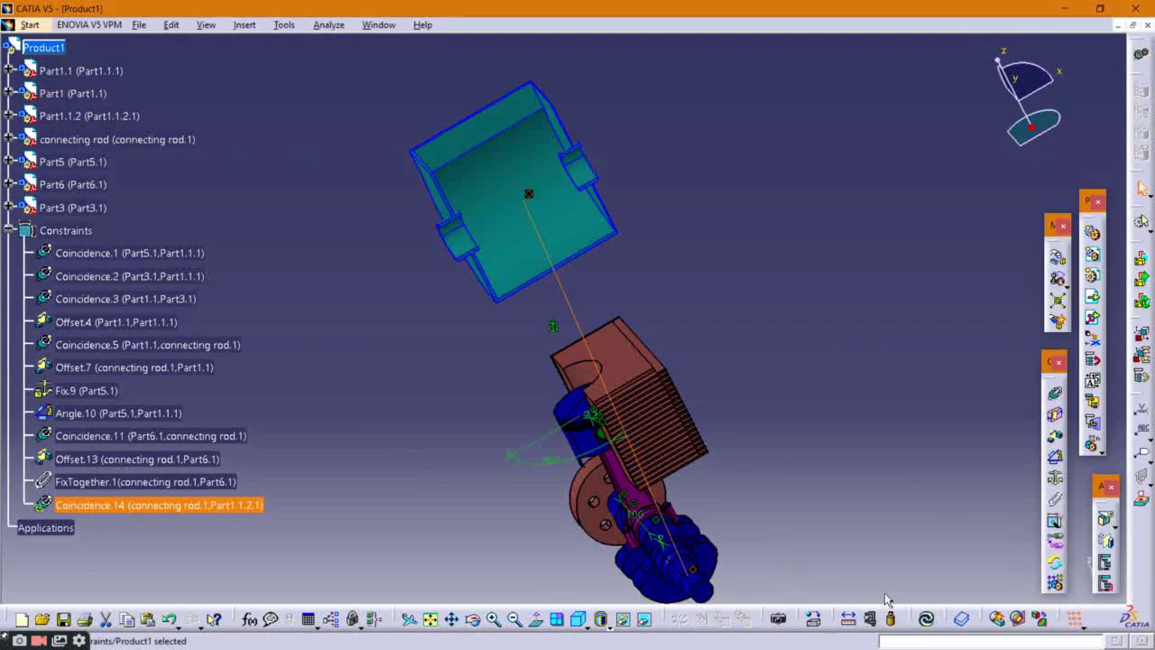
{"action": "left_click", "coordinate": [922, 620]}
Step: Move the crankcase along the Y axis until it sits around the crank webs beneath the cylinder
{"action": "middle_click_drag", "start_coordinate": [596, 471], "coordinate": [836, 364]}
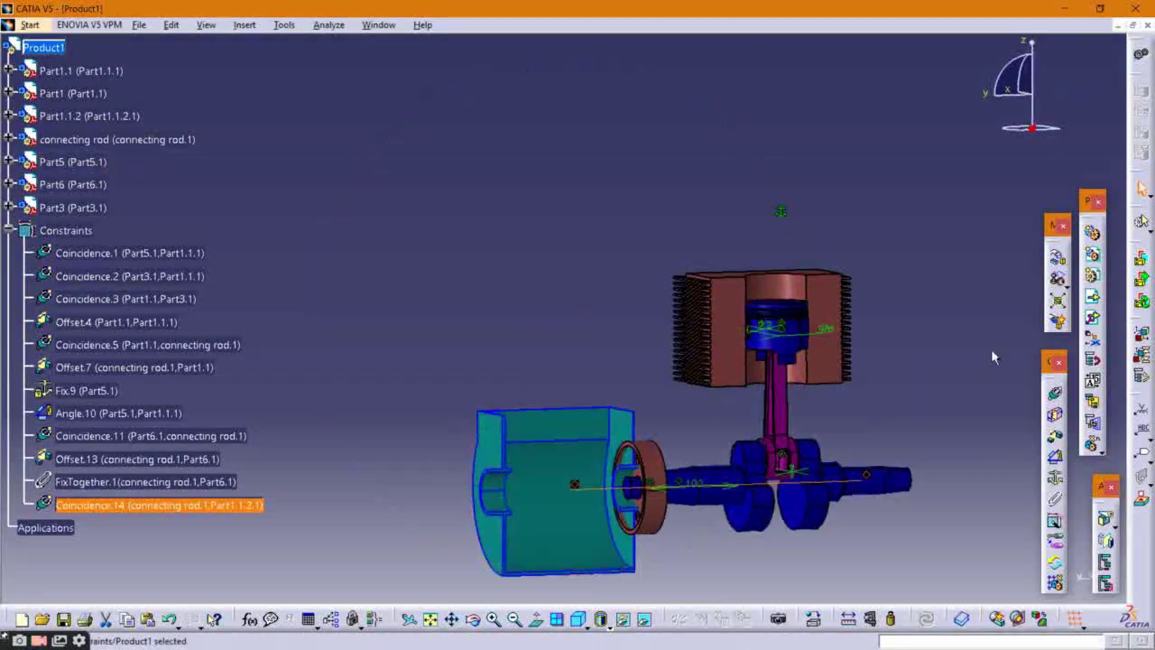
{"action": "left_click", "coordinate": [1058, 280]}
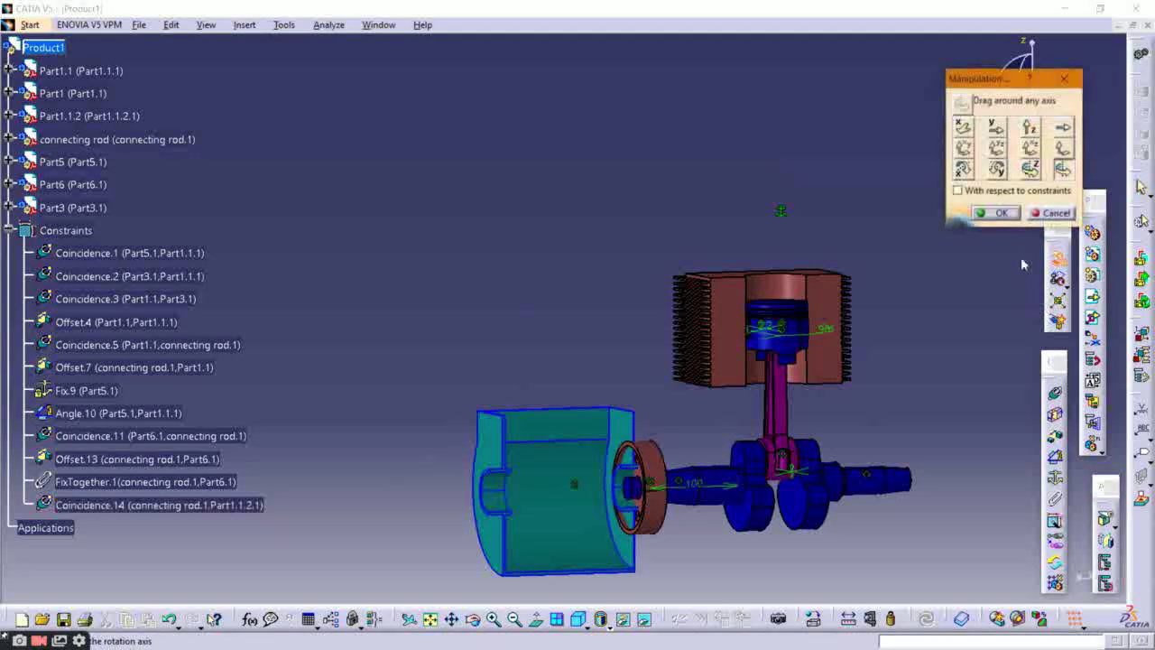
{"action": "left_click", "coordinate": [997, 128]}
{"action": "left_click_drag", "start_coordinate": [578, 451], "coordinate": [786, 446]}
{"action": "middle_click_drag", "start_coordinate": [877, 405], "coordinate": [287, 307]}
{"action": "middle_click_drag", "start_coordinate": [979, 426], "coordinate": [718, 495]}
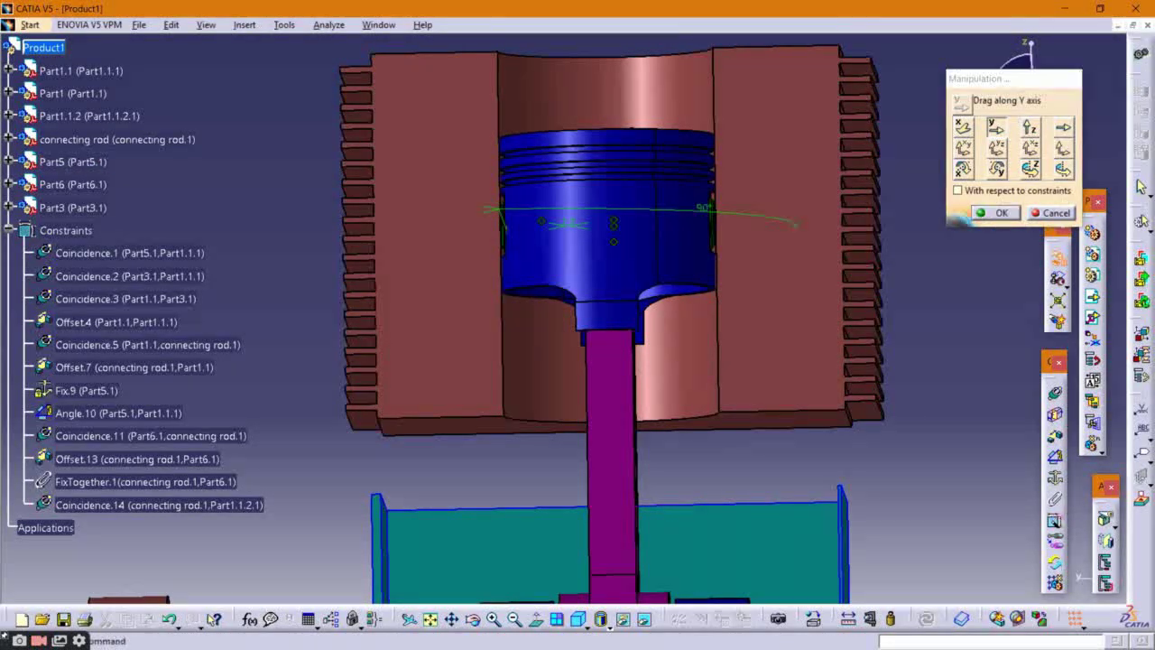
{"action": "left_click", "coordinate": [997, 214]}
Step: Delete the cylinder's fix constraint and lower the cylinder along the Z axis onto the crankcase's upper edge
{"action": "right_click", "coordinate": [93, 401]}
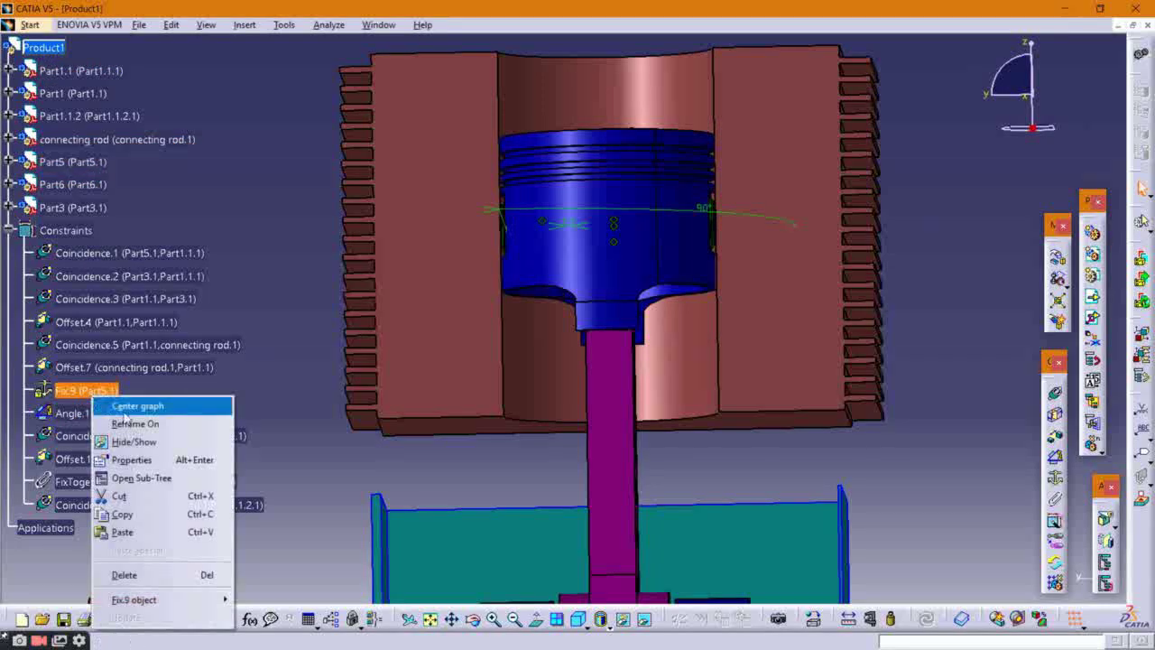
{"action": "left_click", "coordinate": [149, 572]}
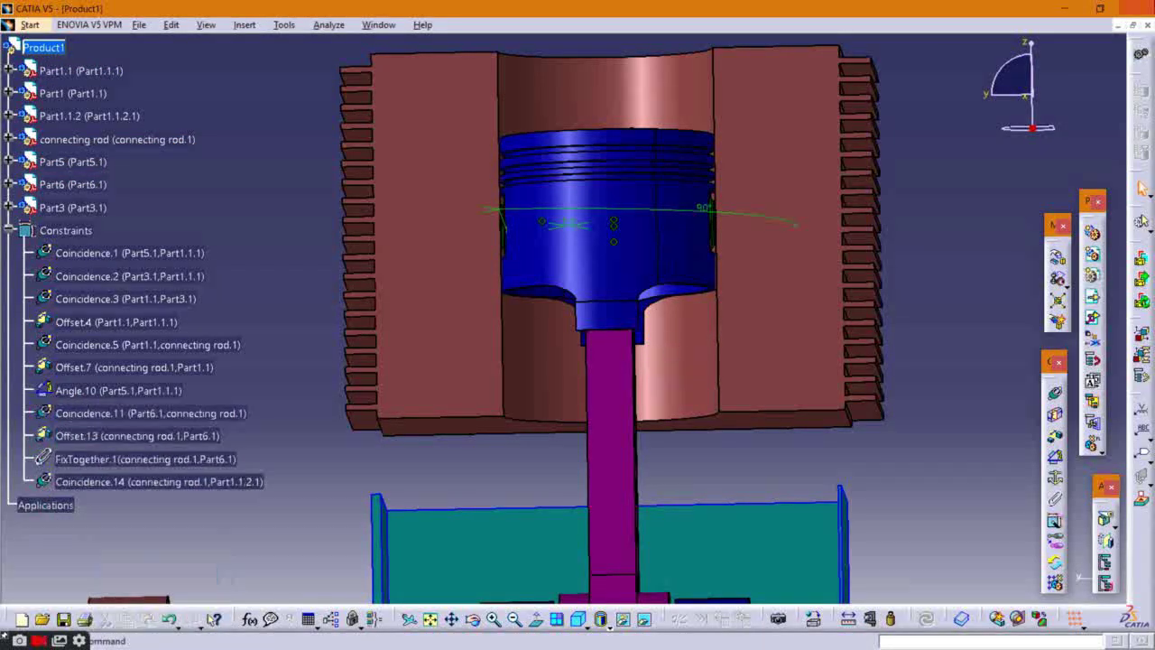
{"action": "left_click", "coordinate": [1059, 259]}
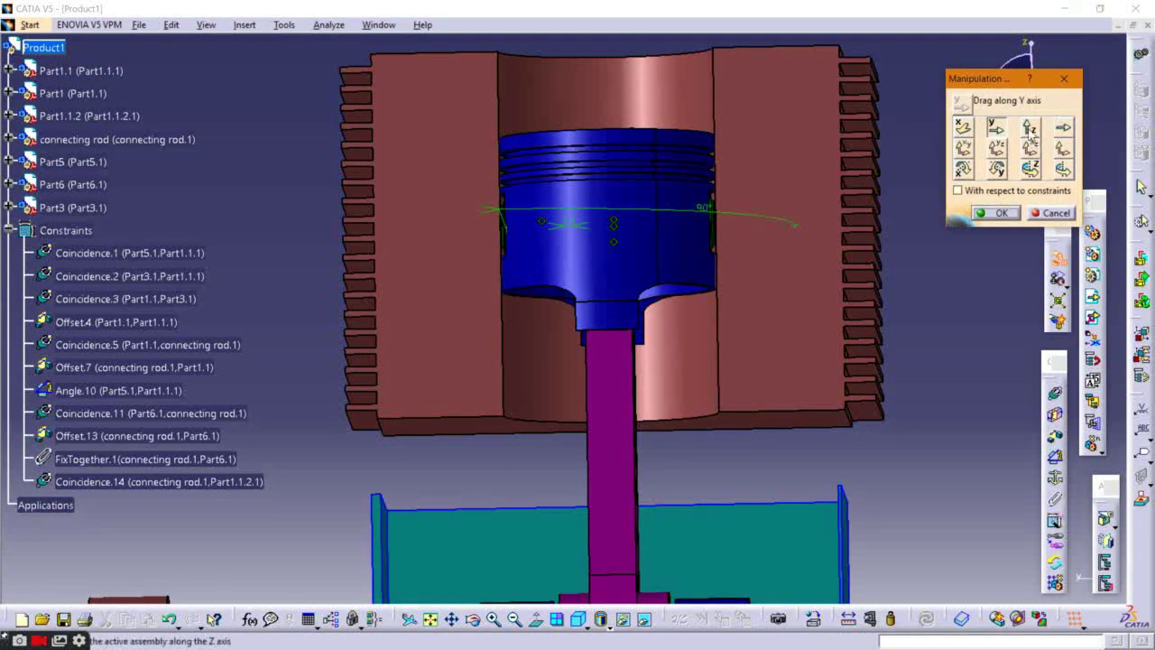
{"action": "left_click", "coordinate": [1029, 128]}
{"action": "left_click_drag", "start_coordinate": [730, 369], "coordinate": [729, 414]}
{"action": "mouse_move", "coordinate": [620, 267]}
{"action": "middle_mouse_down"}
{"action": "mouse_move", "coordinate": [604, 340]}
{"action": "mouse_move", "coordinate": [635, 282]}
{"action": "middle_mouse_up"}
{"action": "middle_click_drag", "start_coordinate": [602, 364], "coordinate": [626, 258]}
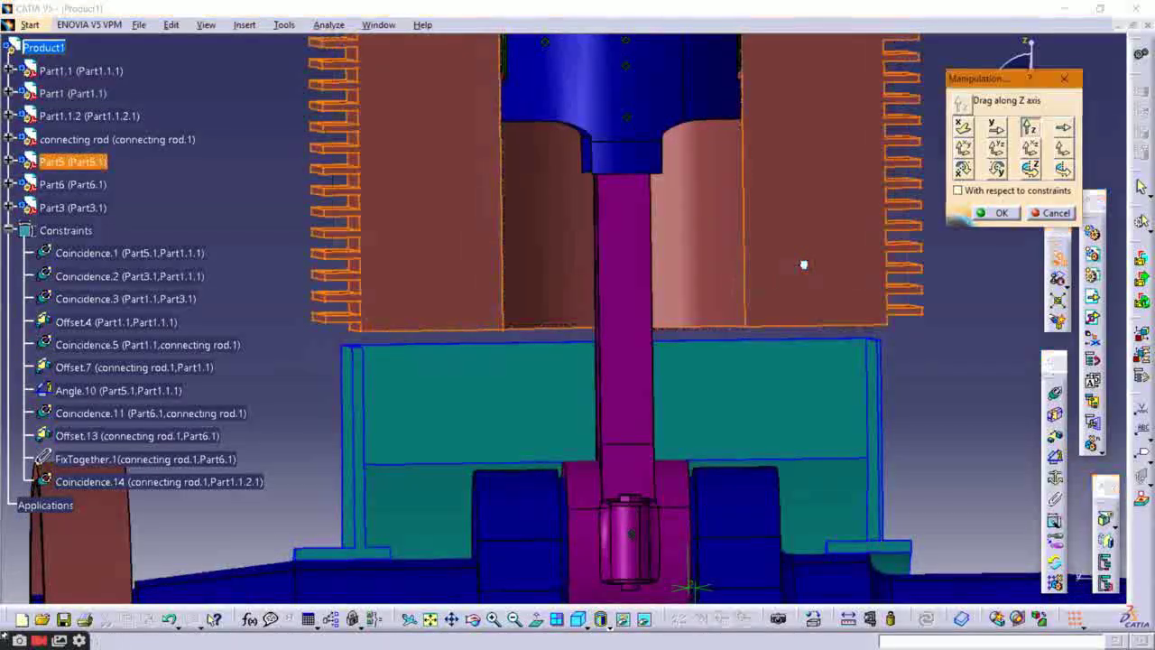
{"action": "left_click_drag", "start_coordinate": [804, 265], "coordinate": [800, 282]}
{"action": "middle_click_drag", "start_coordinate": [774, 351], "coordinate": [534, 229]}
{"action": "mouse_move", "coordinate": [562, 304]}
{"action": "left_mouse_down"}
{"action": "mouse_move", "coordinate": [559, 286]}
{"action": "mouse_move", "coordinate": [558, 300]}
{"action": "left_mouse_up"}
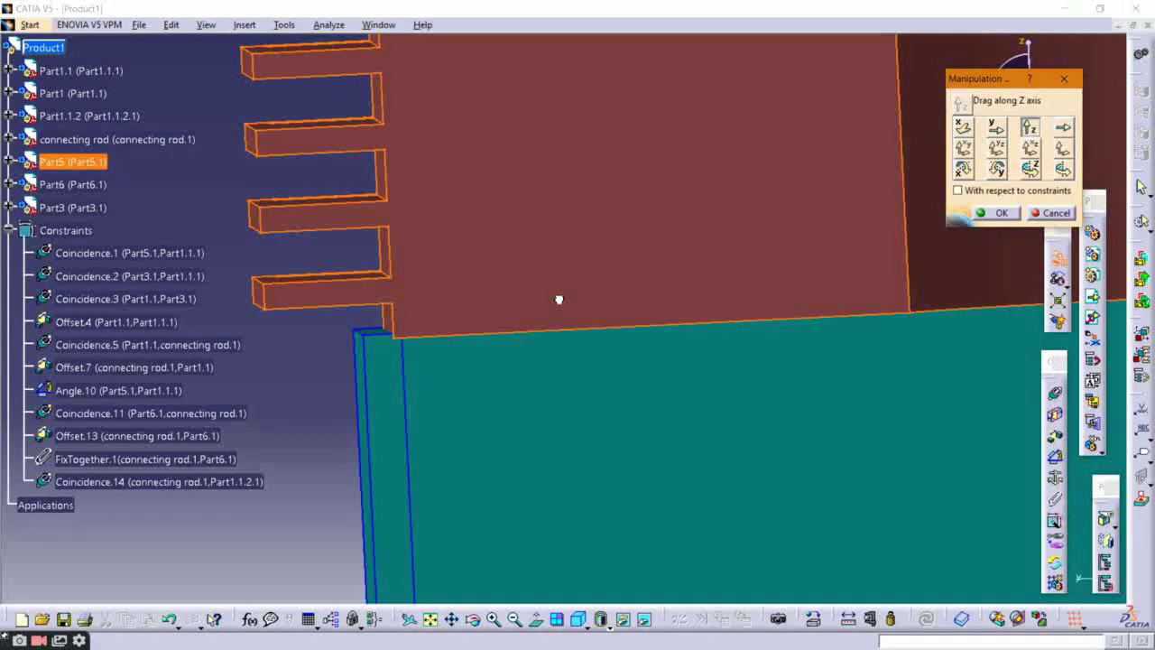
{"action": "middle_click_drag", "start_coordinate": [567, 363], "coordinate": [644, 374]}
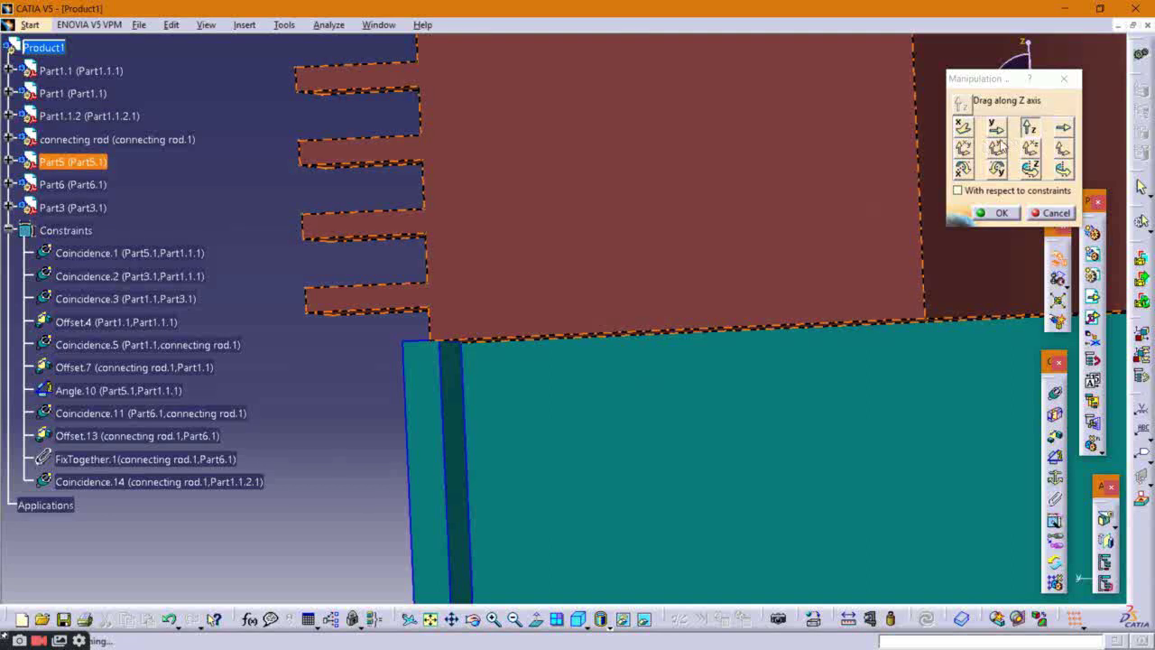
Step: Shift the crankcase along the Y axis so its outer side lines up with the cylinder block's lower edge
{"action": "left_click", "coordinate": [996, 129]}
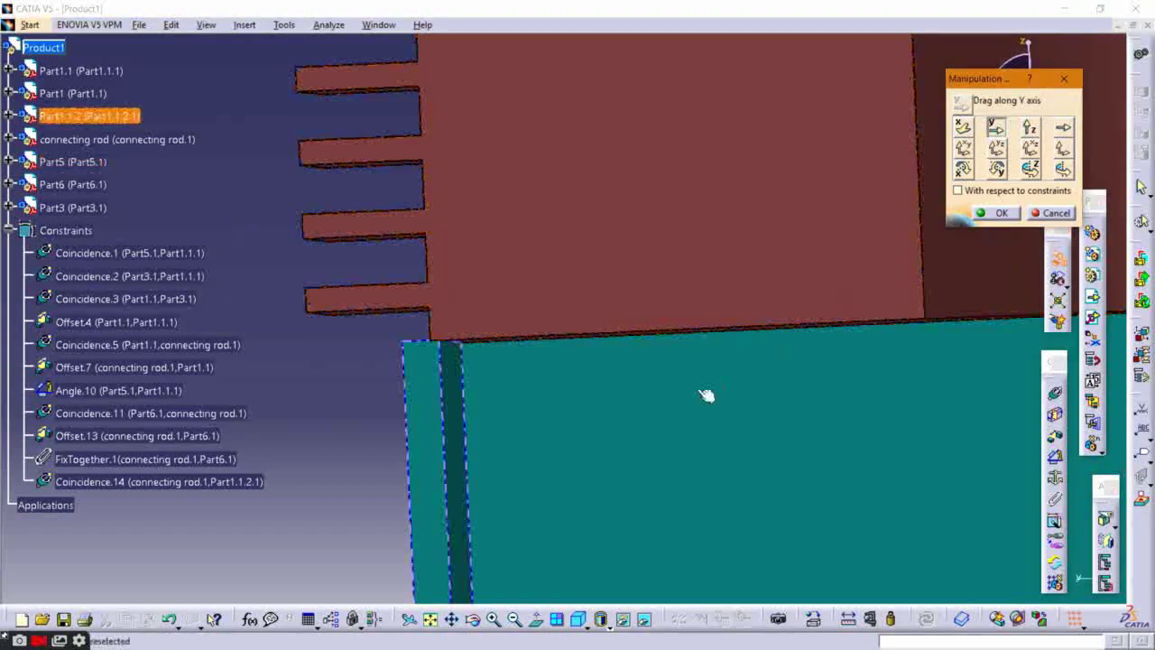
{"action": "left_click_drag", "start_coordinate": [665, 410], "coordinate": [683, 405]}
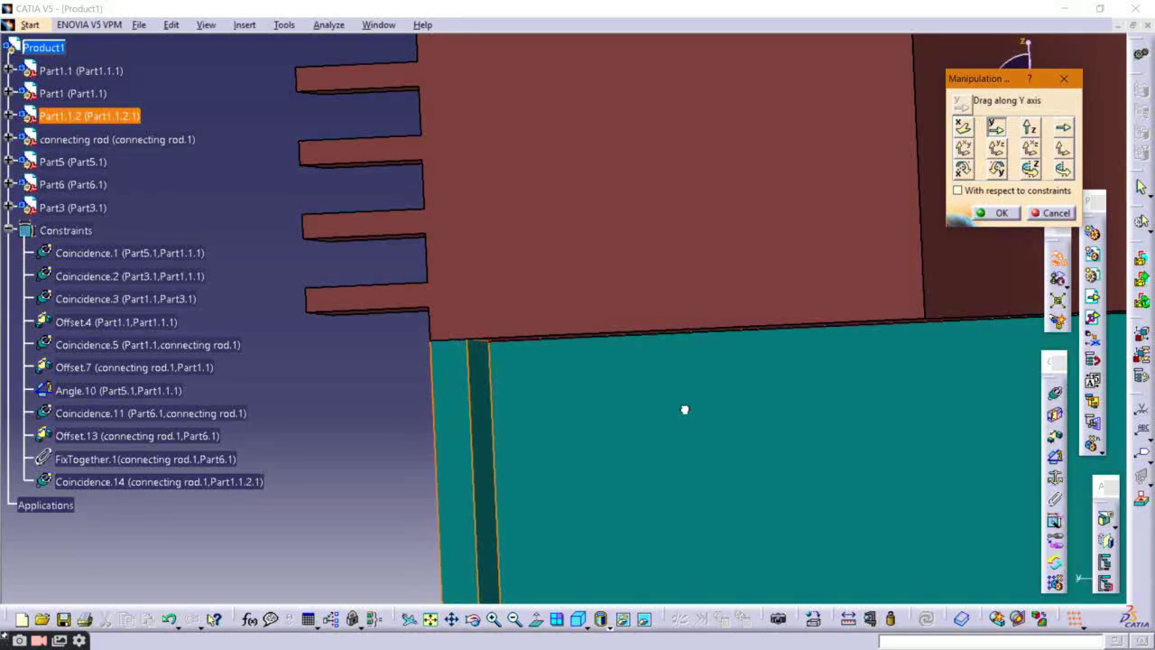
{"action": "mouse_move", "coordinate": [518, 322]}
{"action": "middle_mouse_down"}
{"action": "mouse_move", "coordinate": [539, 338]}
{"action": "mouse_move", "coordinate": [524, 330]}
{"action": "middle_mouse_up"}
{"action": "left_click", "coordinate": [993, 214]}
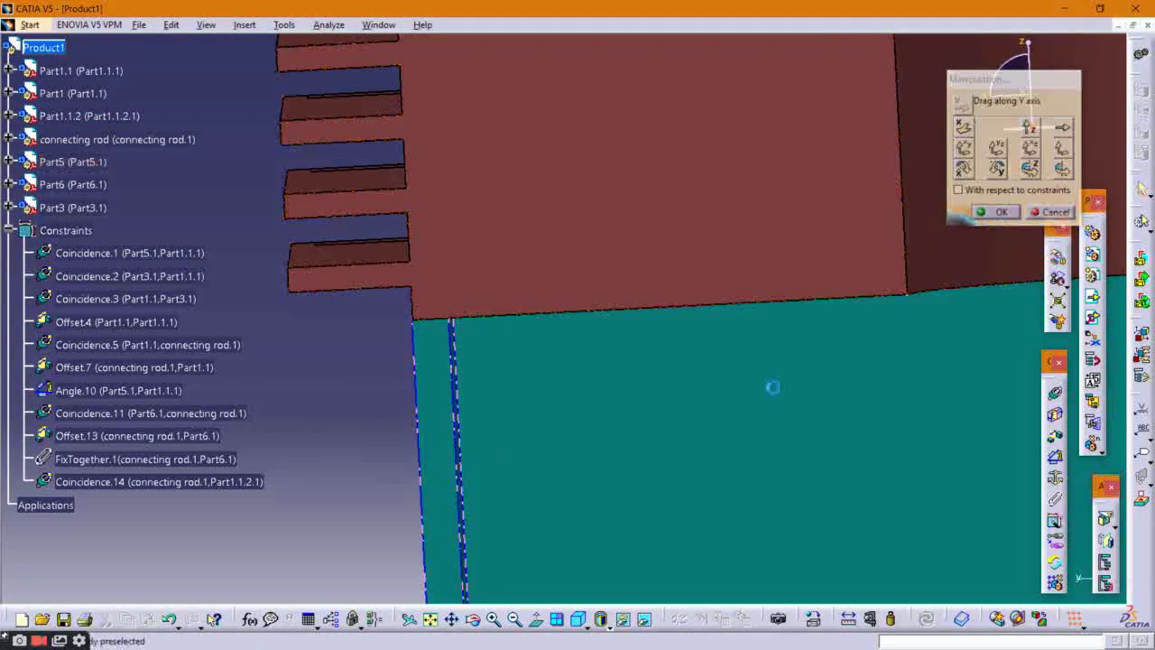
Step: Fix the cylinder and the crankcase in place with a fix constraint on each
{"action": "middle_click_drag", "start_coordinate": [580, 304], "coordinate": [592, 500]}
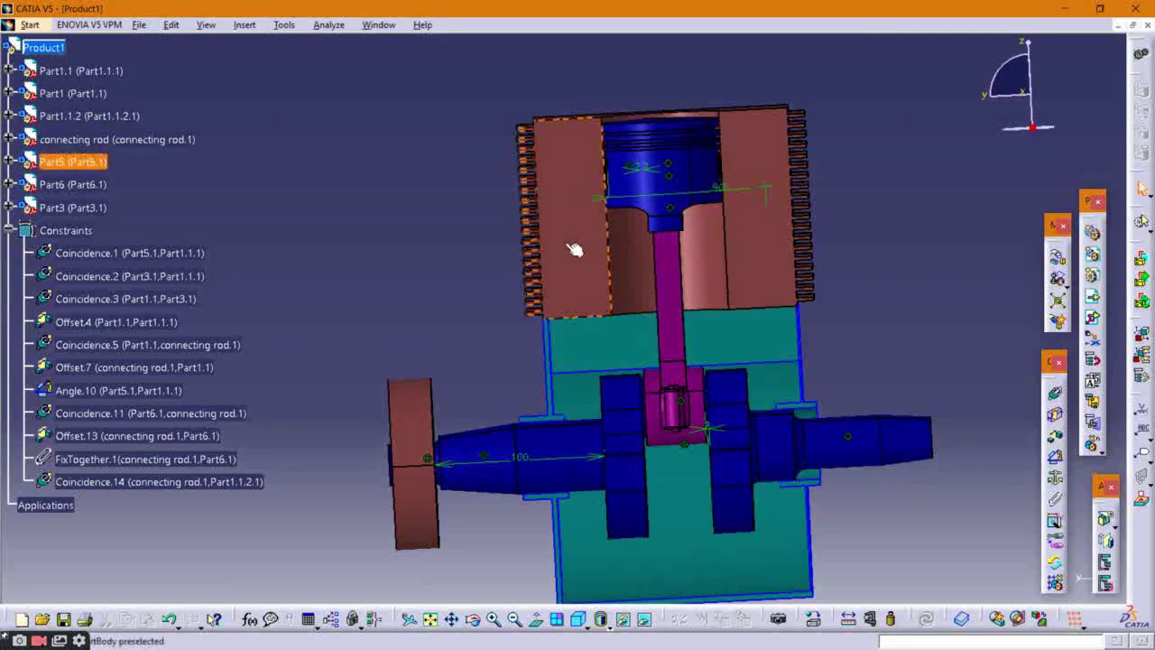
{"action": "left_click", "coordinate": [1056, 483]}
{"action": "left_click", "coordinate": [553, 352]}
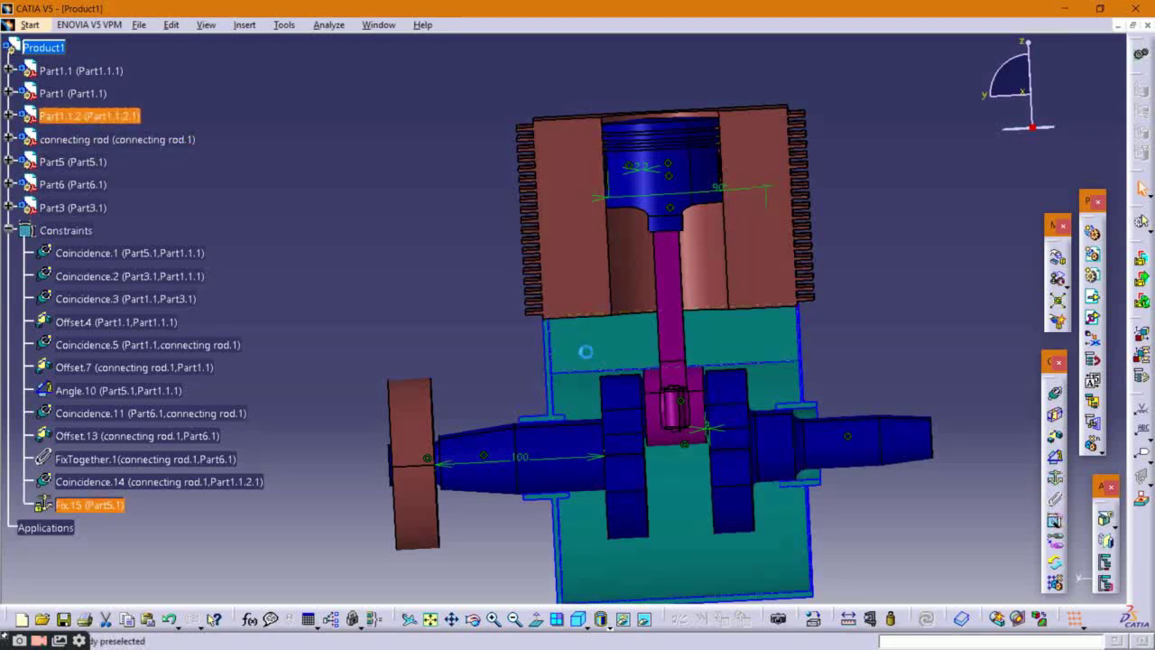
{"action": "left_click", "coordinate": [908, 346]}
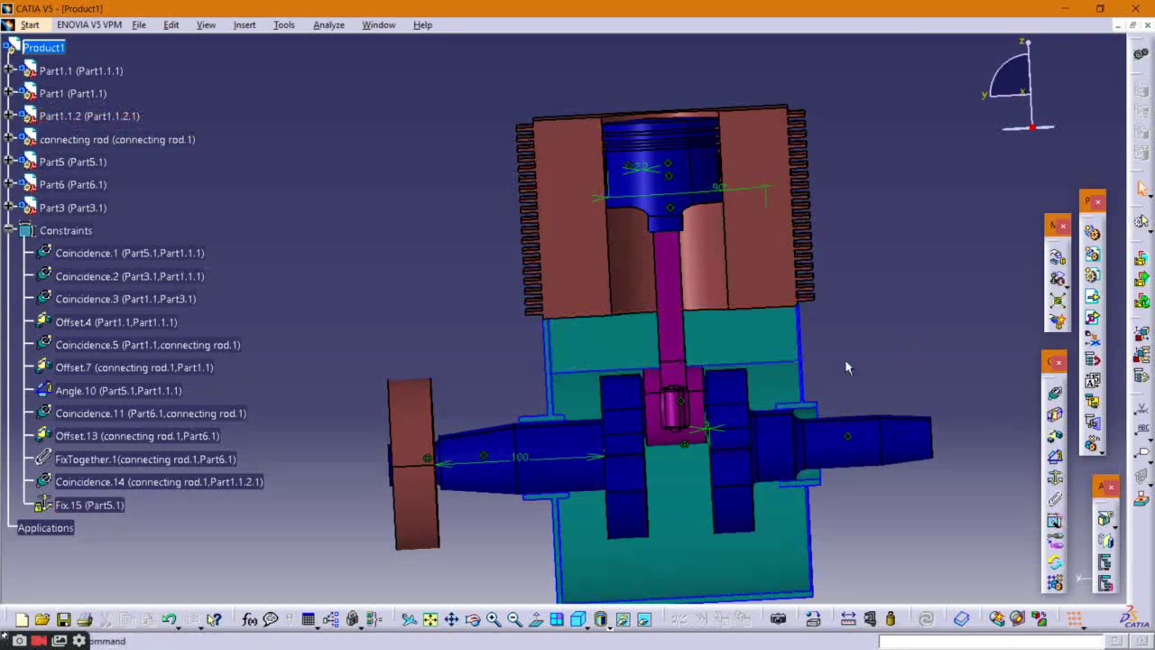
{"action": "left_click", "coordinate": [756, 324]}
{"action": "left_click", "coordinate": [1058, 480]}
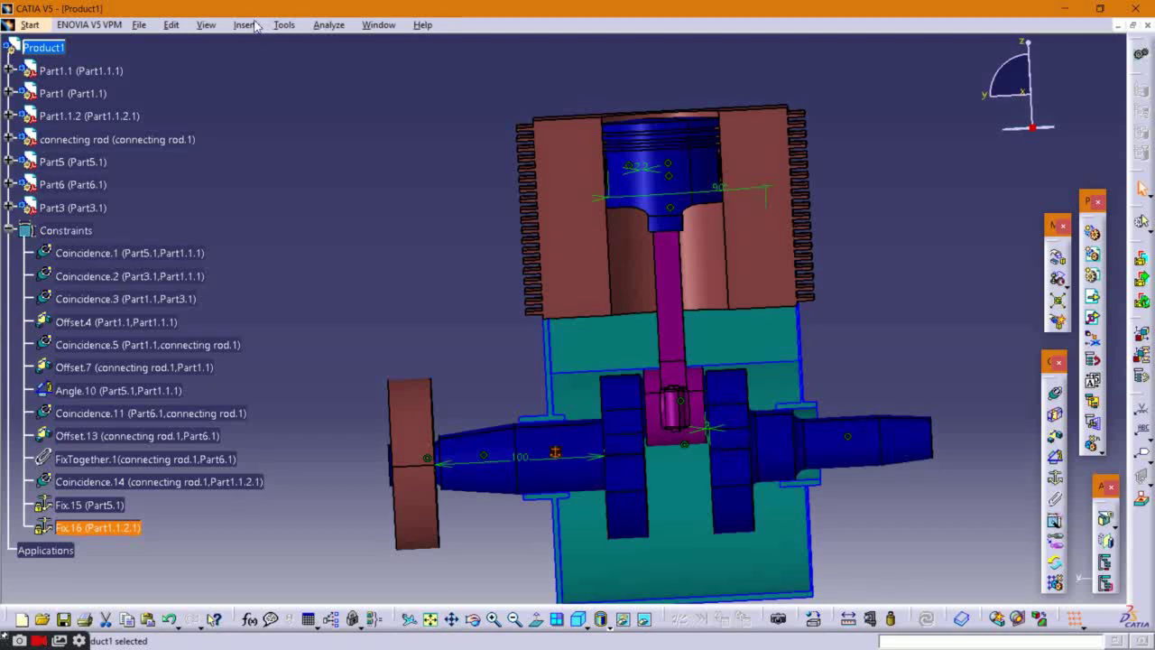
Step: Rotate the crankshaft about its main axis by manipulating it around a selected axis
{"action": "left_click", "coordinate": [1058, 259]}
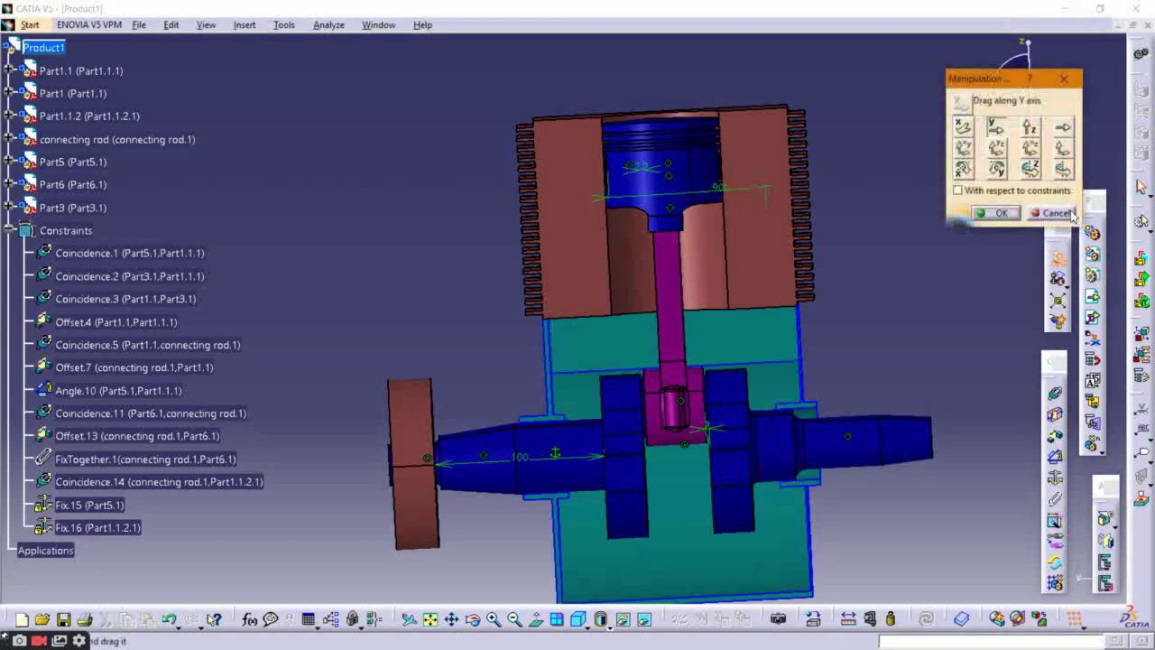
{"action": "left_click", "coordinate": [1065, 168]}
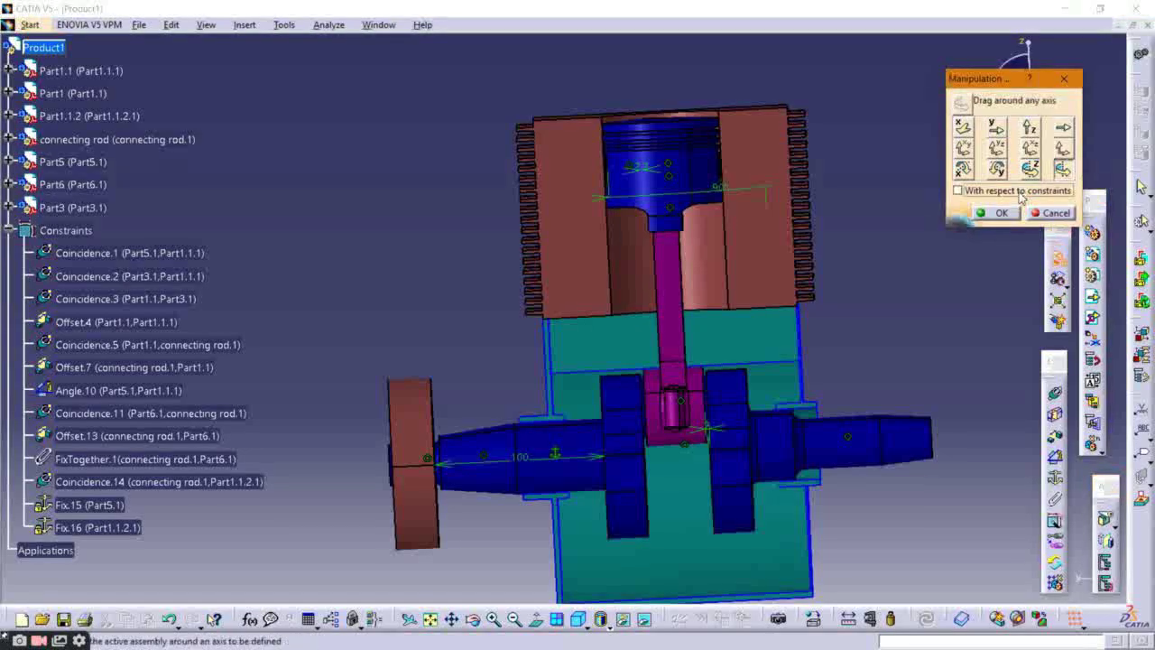
{"action": "left_click", "coordinate": [859, 444]}
{"action": "left_click_drag", "start_coordinate": [738, 390], "coordinate": [593, 438]}
{"action": "middle_click_drag", "start_coordinate": [593, 439], "coordinate": [772, 390]}
{"action": "left_click_drag", "start_coordinate": [586, 427], "coordinate": [605, 546]}
{"action": "left_click_drag", "start_coordinate": [536, 469], "coordinate": [591, 346]}
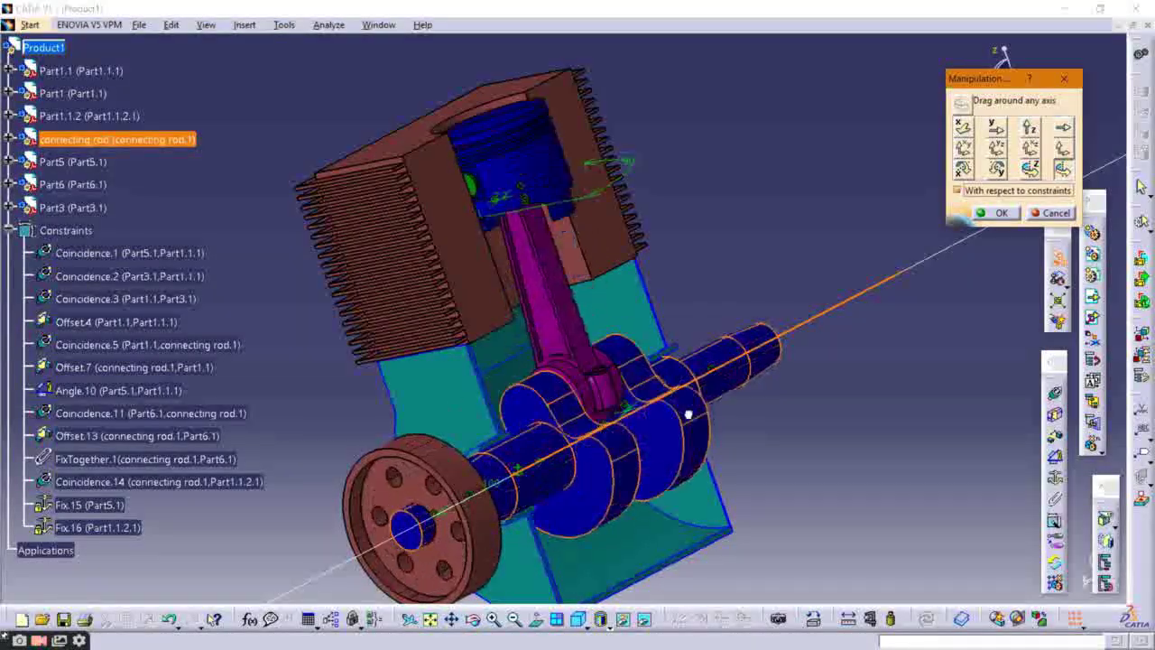
{"action": "left_click_drag", "start_coordinate": [546, 409], "coordinate": [586, 446]}
{"action": "left_click_drag", "start_coordinate": [628, 561], "coordinate": [591, 411]}
{"action": "left_click", "coordinate": [1008, 216]}
{"action": "middle_click_drag", "start_coordinate": [799, 186], "coordinate": [783, 242]}
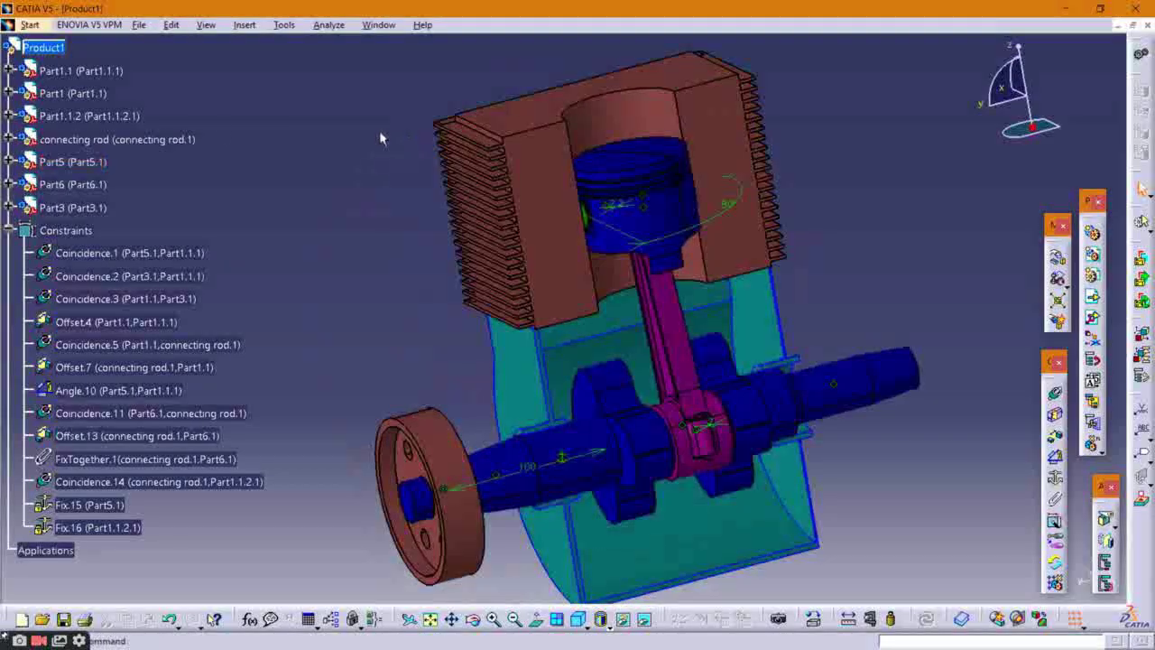
Step: Switch to the DMU Kinematics workbench
{"action": "left_click", "coordinate": [7, 25]}
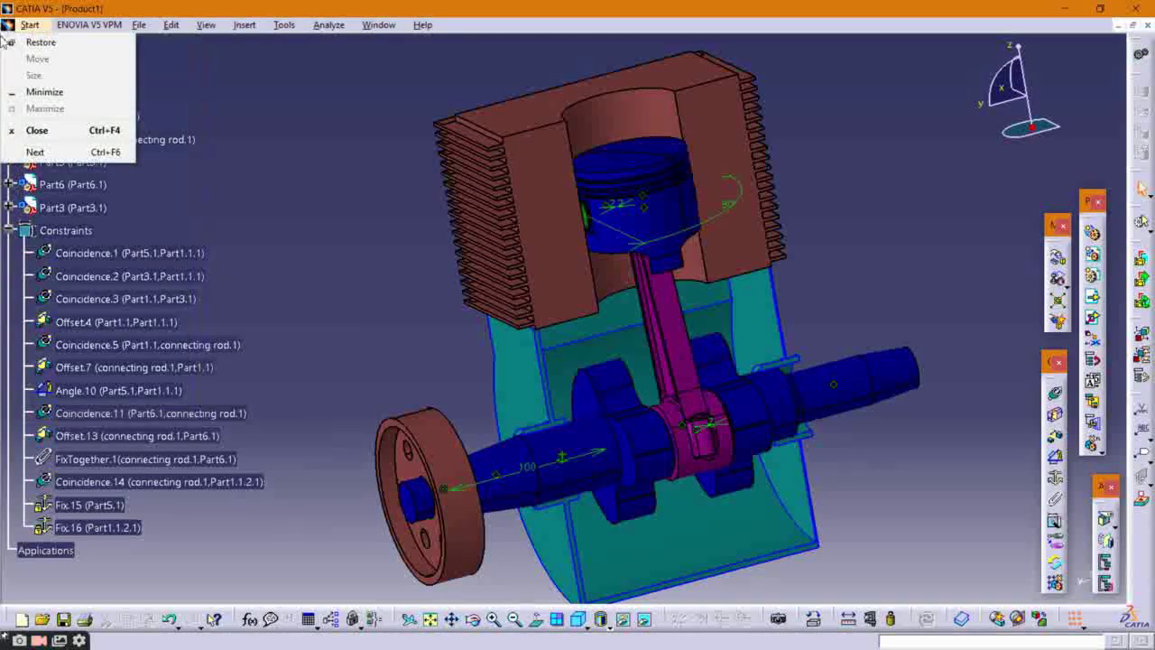
{"action": "left_click", "coordinate": [40, 22]}
{"action": "mouse_move", "coordinate": [72, 151]}
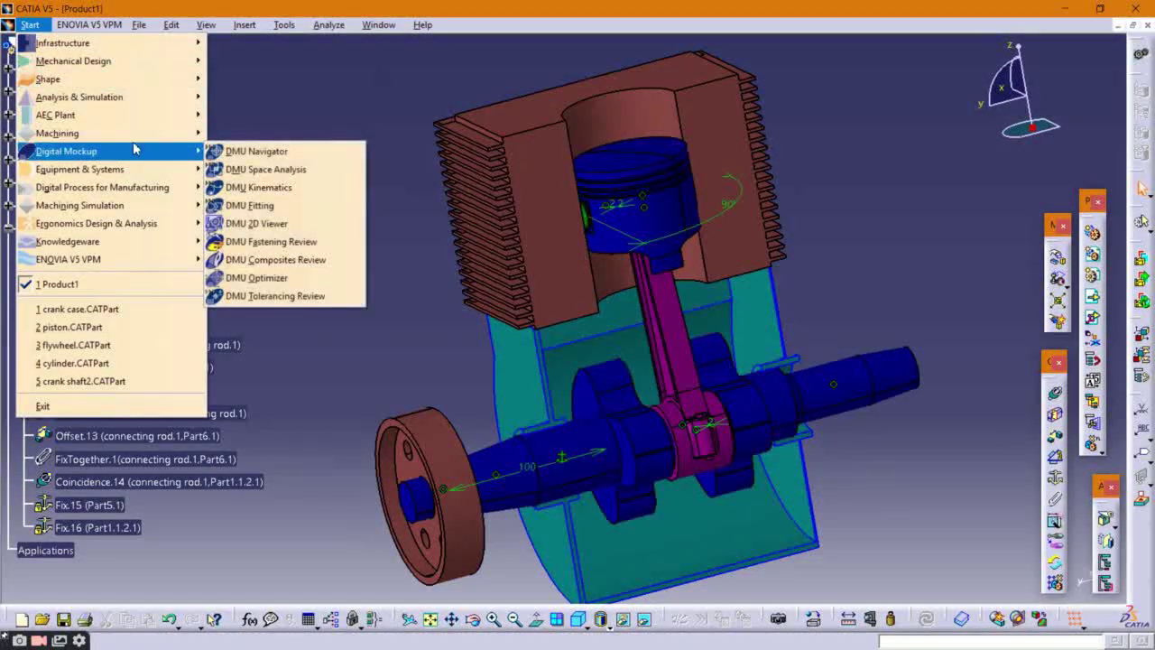
{"action": "left_click", "coordinate": [312, 187]}
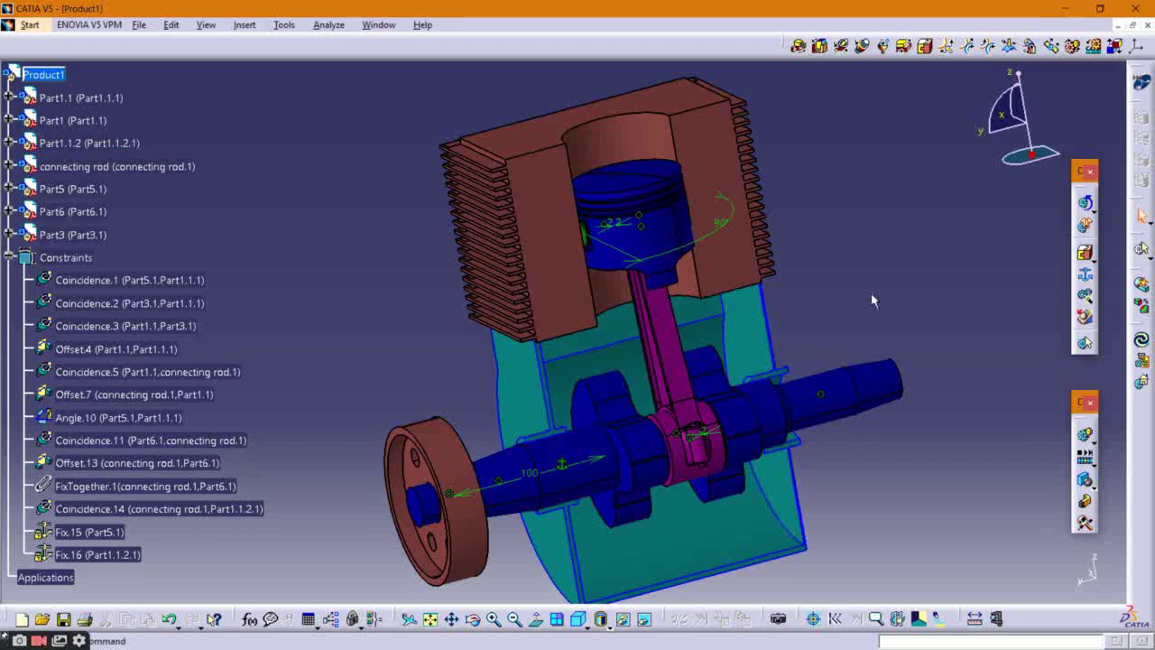
{"action": "middle_click_drag", "start_coordinate": [728, 146], "coordinate": [683, 297]}
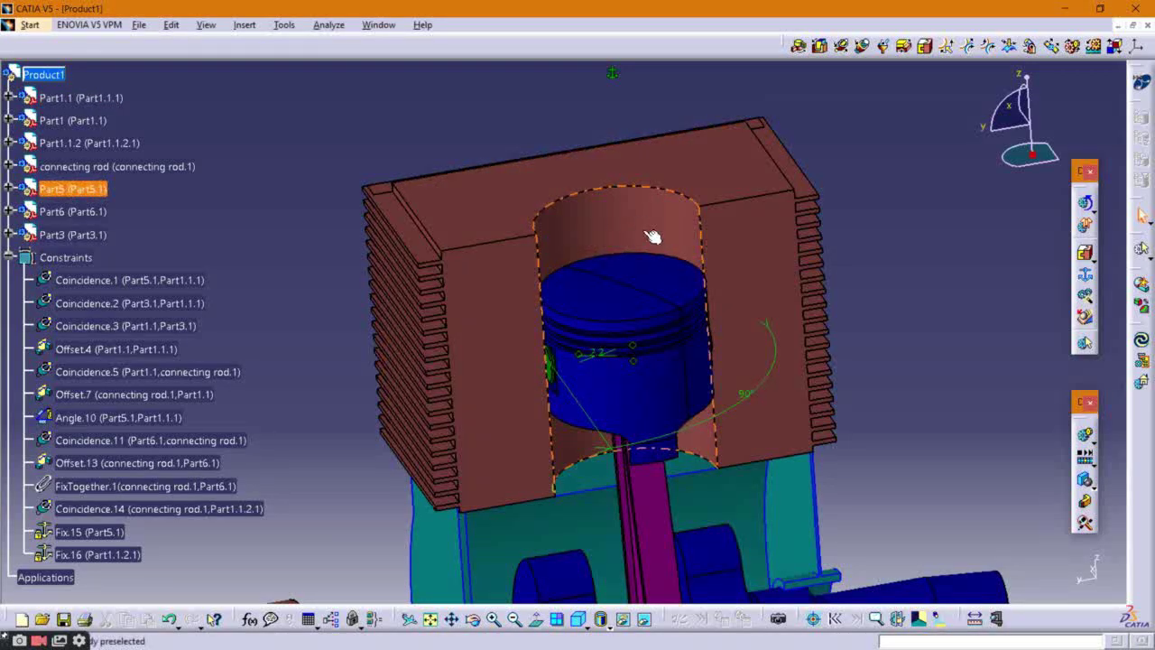
{"action": "left_click", "coordinate": [825, 50]}
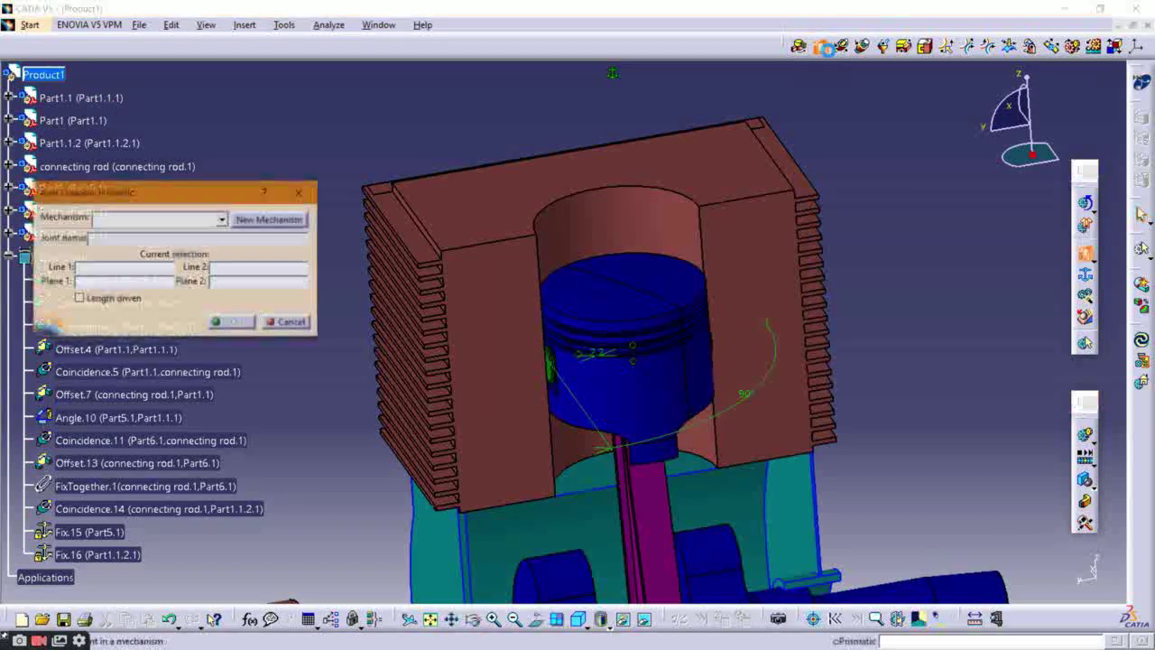
{"action": "left_click", "coordinate": [271, 219]}
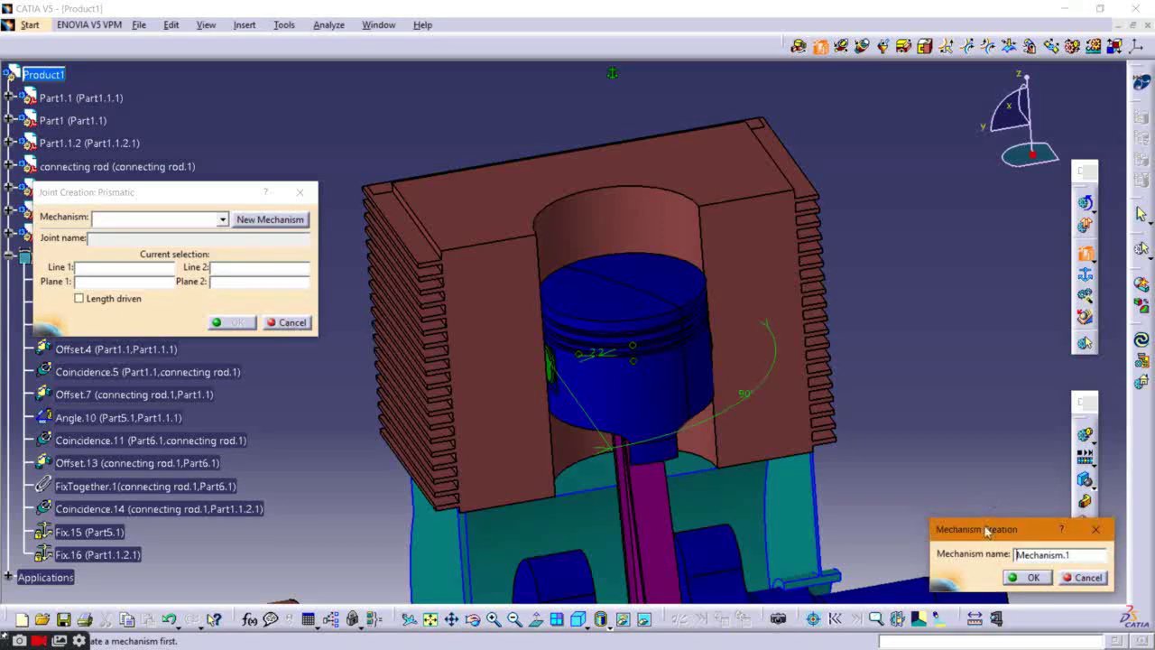
{"action": "left_click", "coordinate": [1089, 580]}
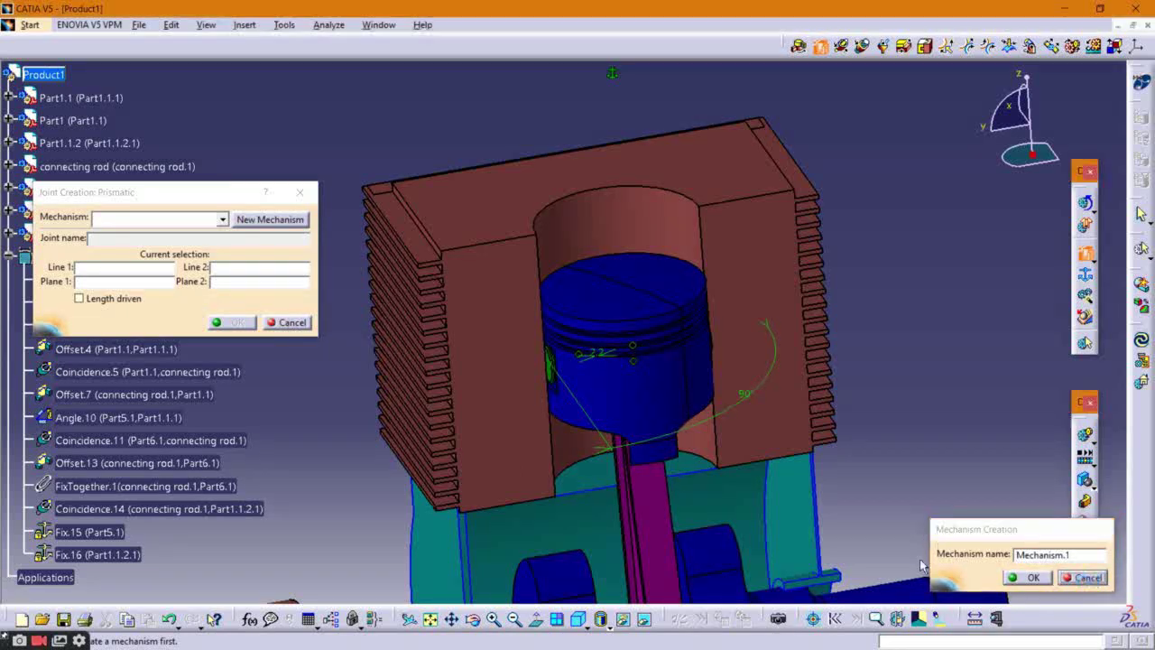
{"action": "left_click", "coordinate": [288, 322]}
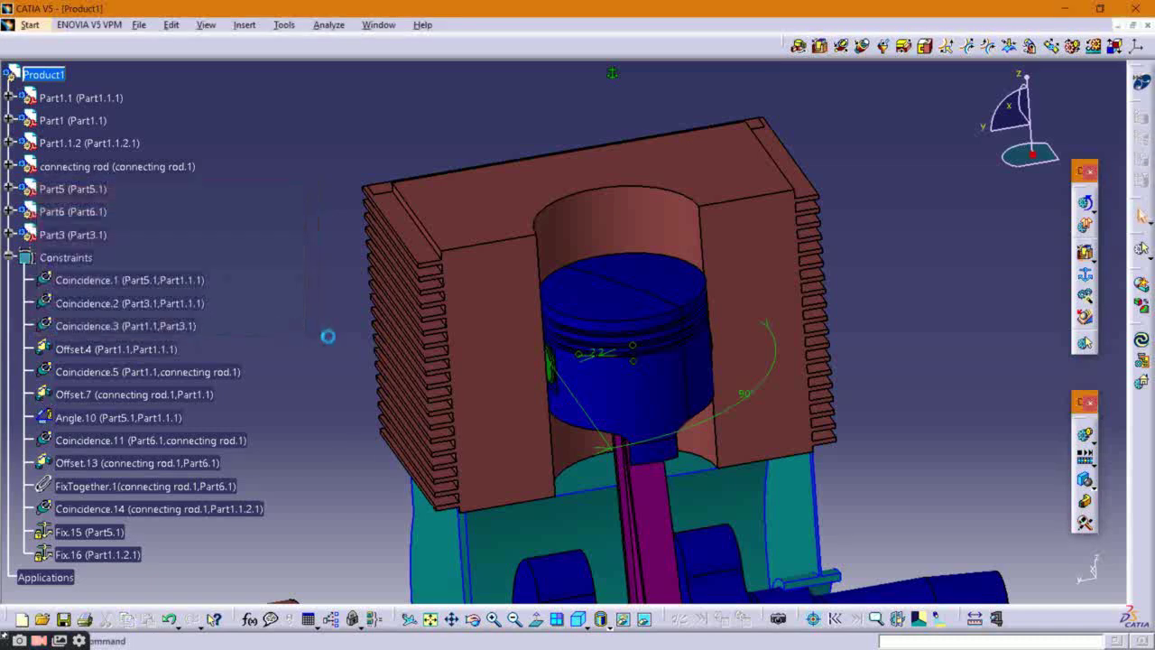
Step: Activate Part5 for editing and create a Normal to curve plane on the upper circular edge of the cylinder bore
{"action": "left_click", "coordinate": [72, 190]}
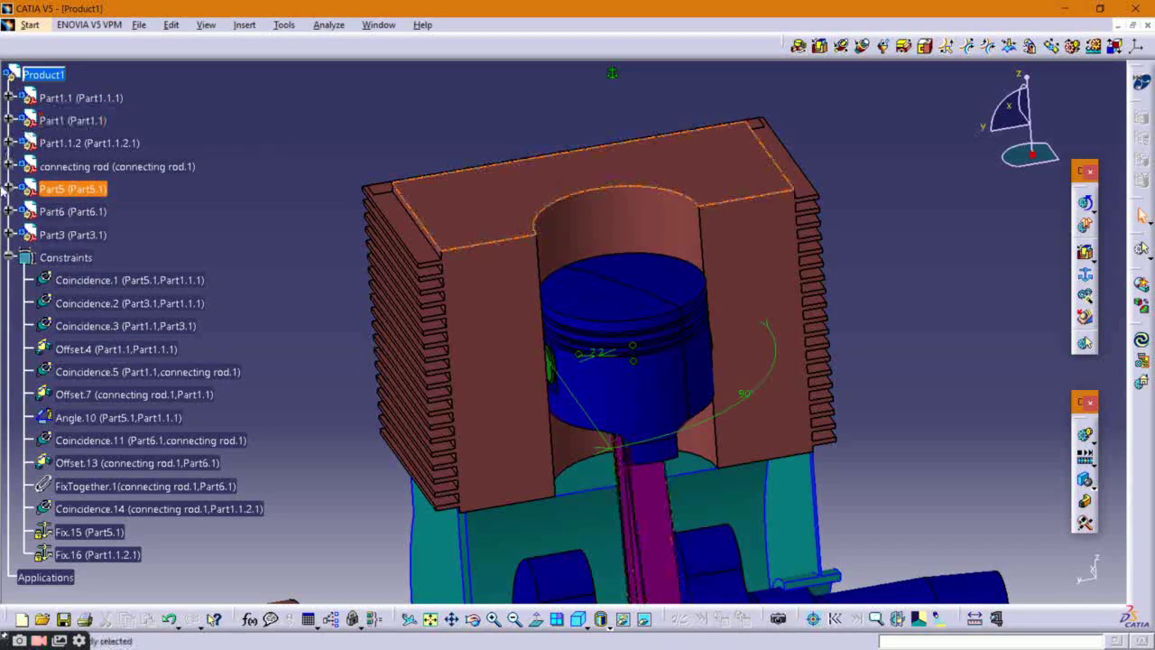
{"action": "right_click", "coordinate": [72, 198]}
{"action": "left_click", "coordinate": [113, 199]}
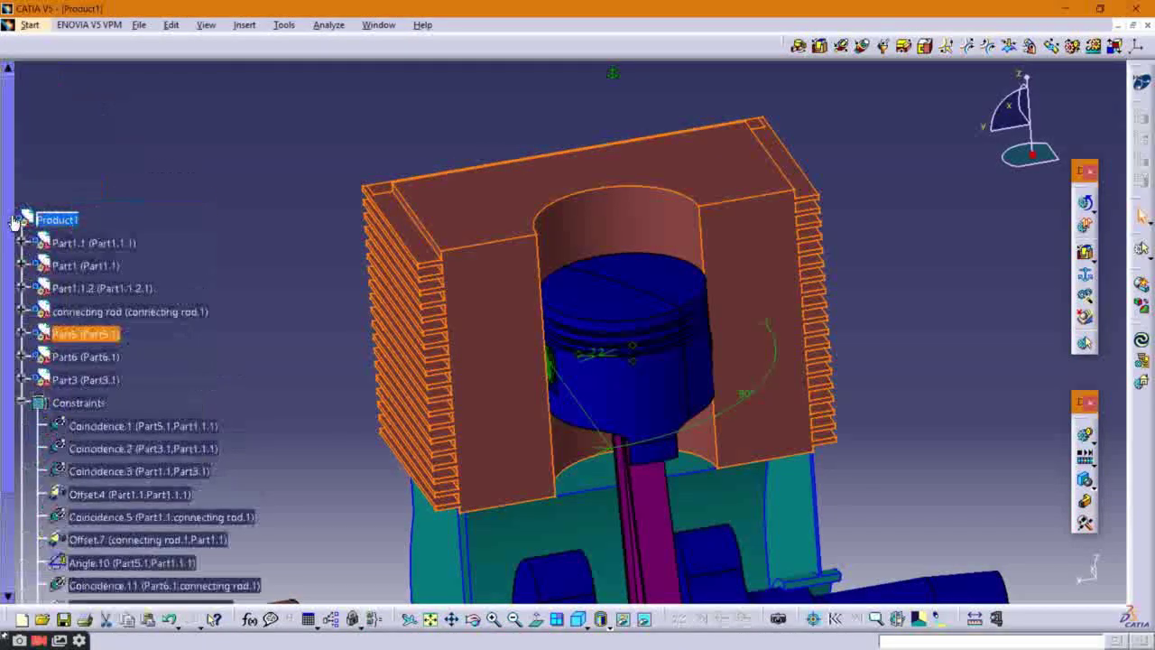
{"action": "left_click", "coordinate": [23, 341]}
{"action": "left_click", "coordinate": [29, 337]}
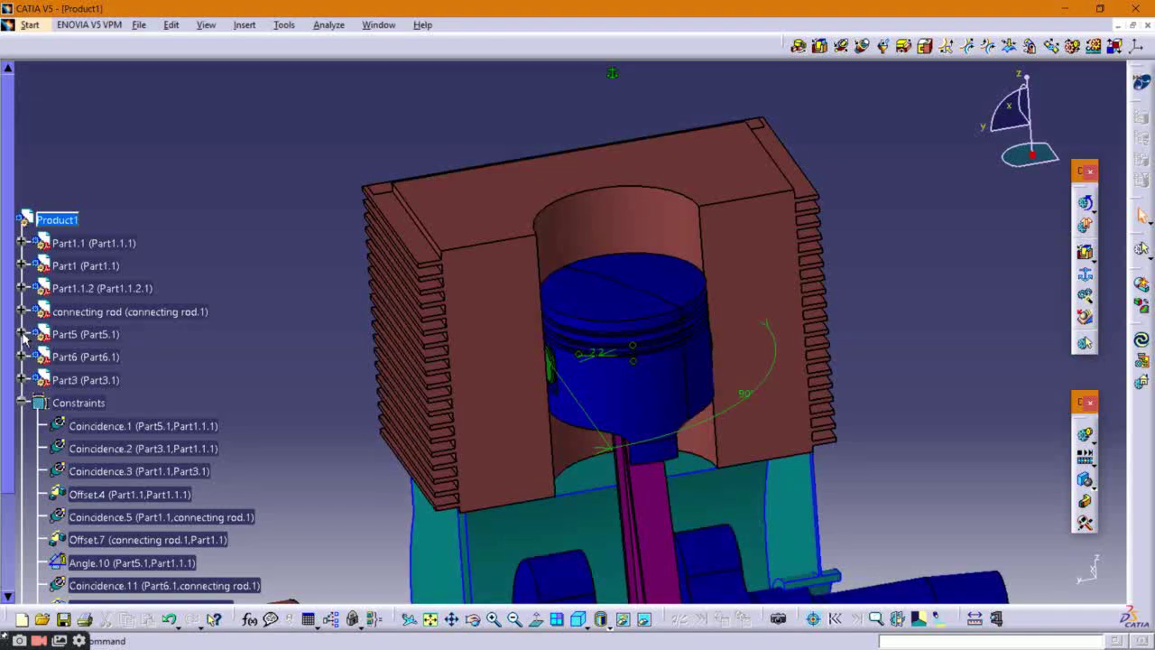
{"action": "left_click", "coordinate": [22, 334]}
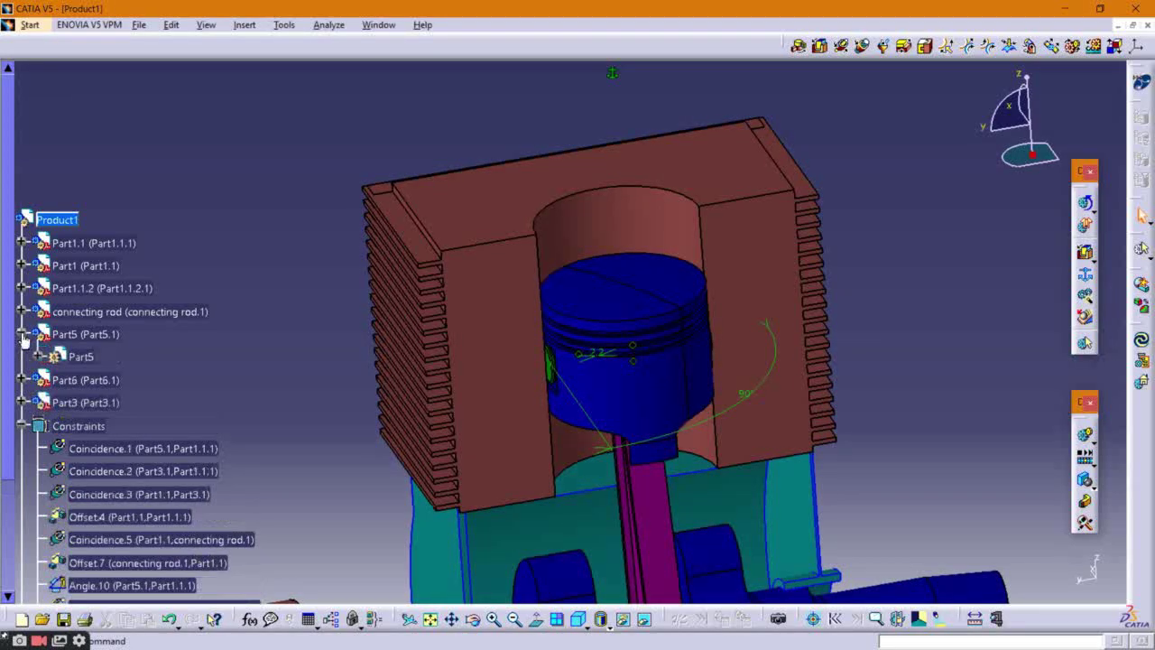
{"action": "double_click", "coordinate": [80, 358]}
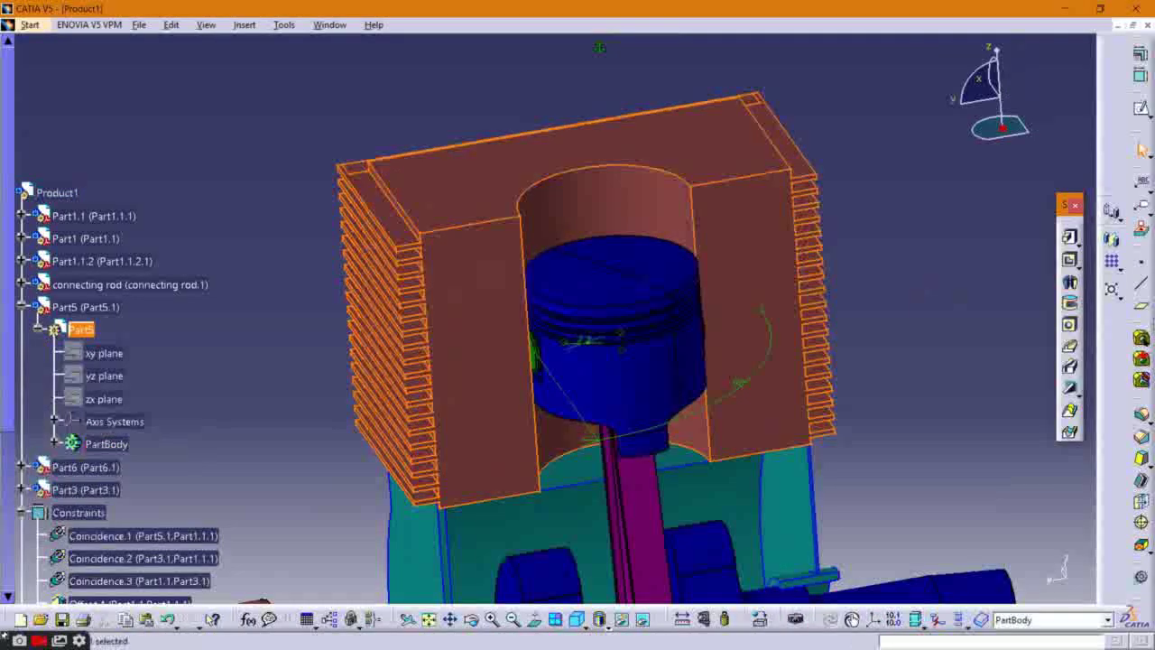
{"action": "left_click", "coordinate": [1141, 310]}
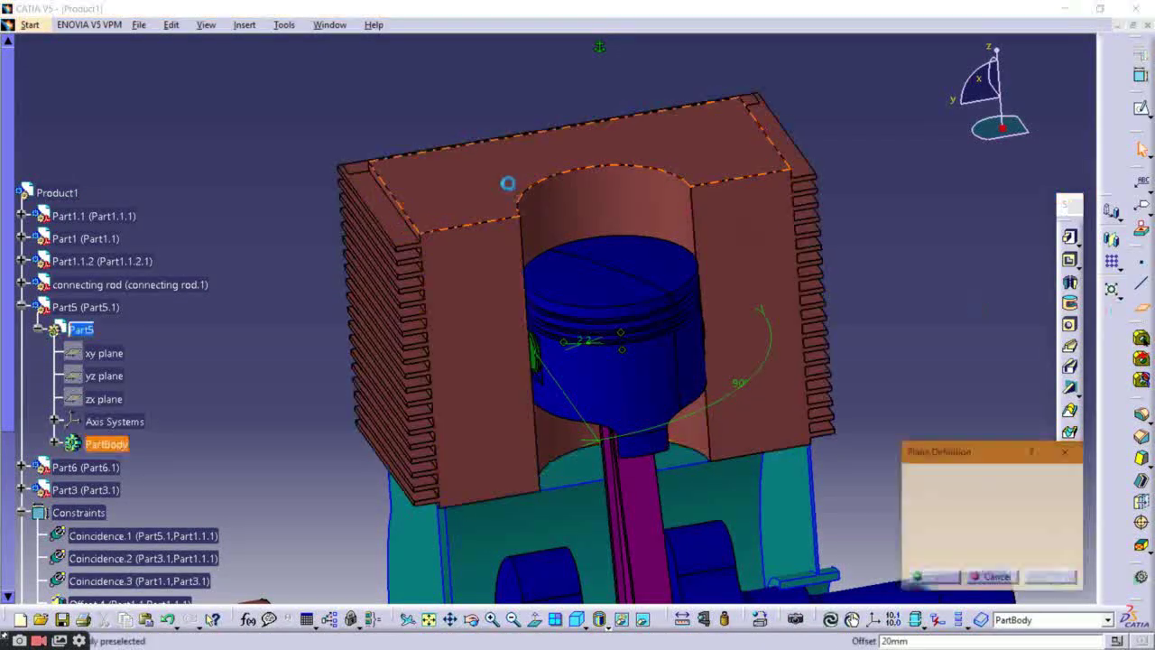
{"action": "left_click", "coordinate": [602, 174]}
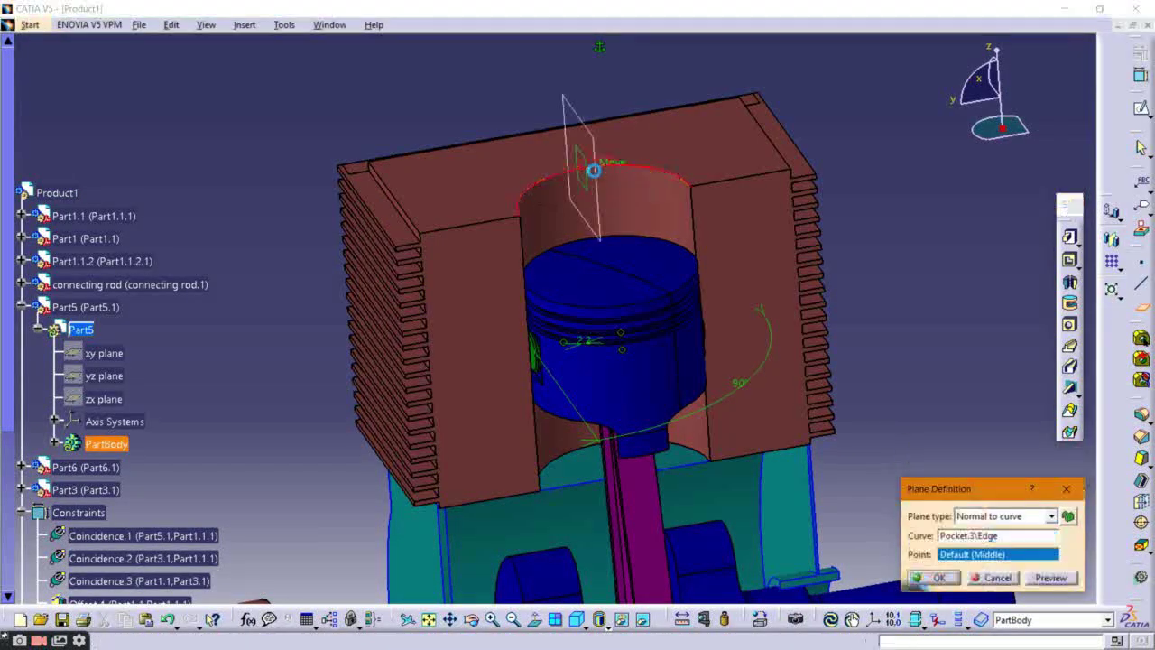
{"action": "left_click", "coordinate": [933, 577]}
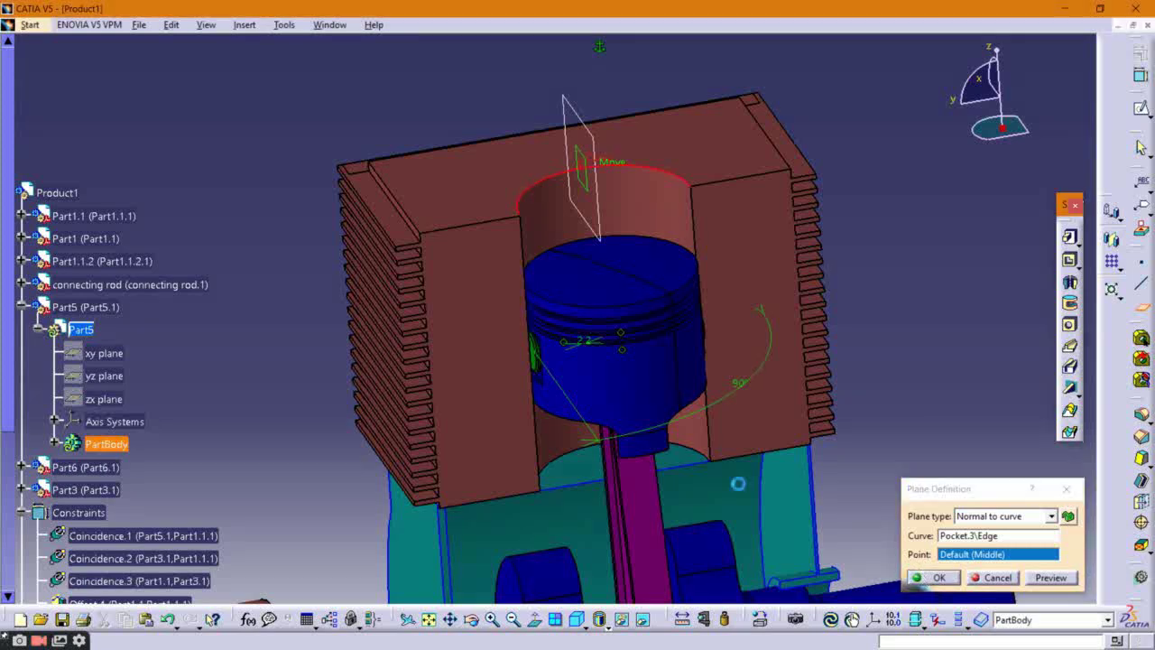
Step: Activate Part1.1 for editing and create a Normal to curve plane on the lower edge of the piston skirt
{"action": "left_click", "coordinate": [21, 307]}
{"action": "right_click", "coordinate": [113, 223]}
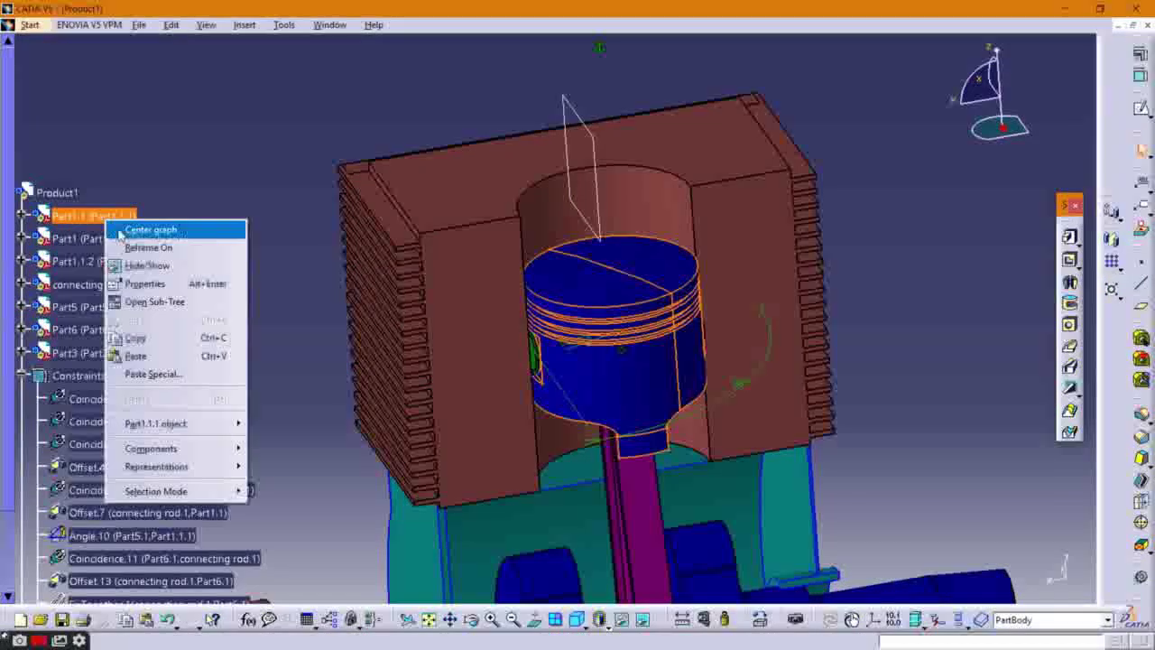
{"action": "left_click", "coordinate": [218, 227]}
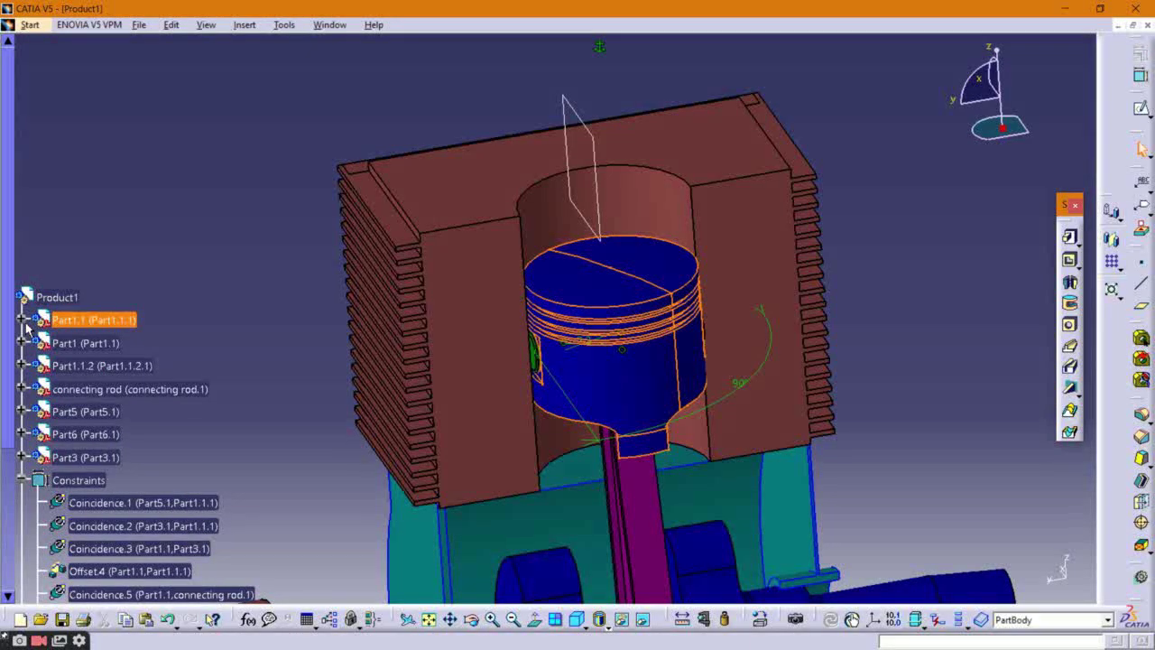
{"action": "left_click", "coordinate": [23, 320]}
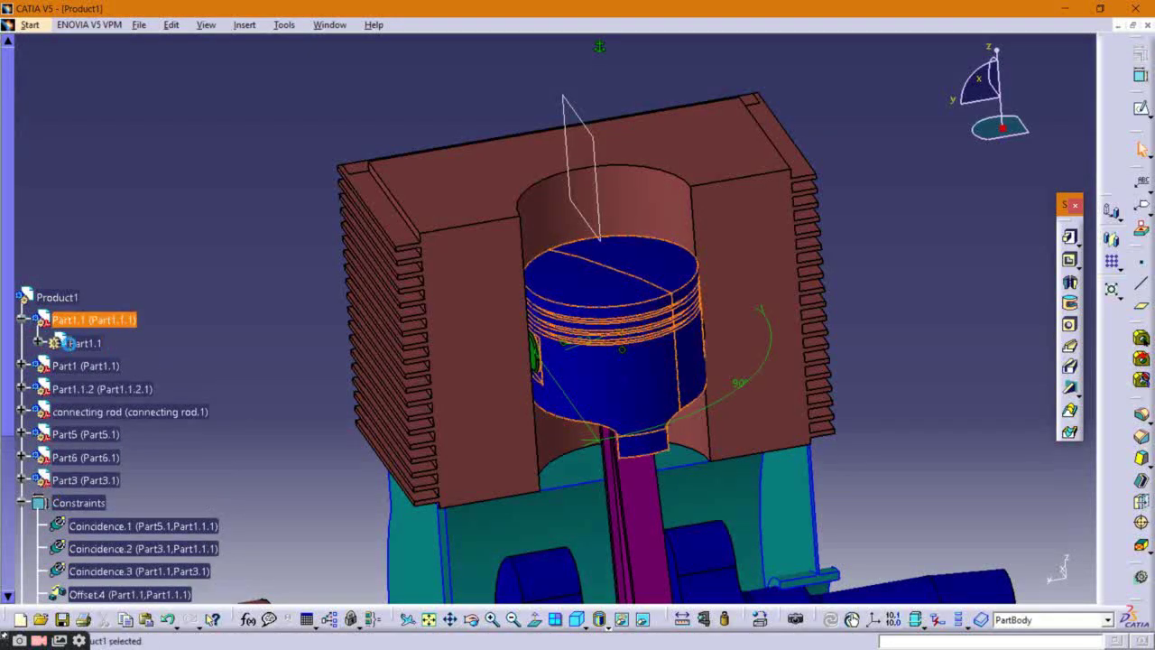
{"action": "left_click", "coordinate": [1142, 308]}
{"action": "left_click", "coordinate": [644, 459]}
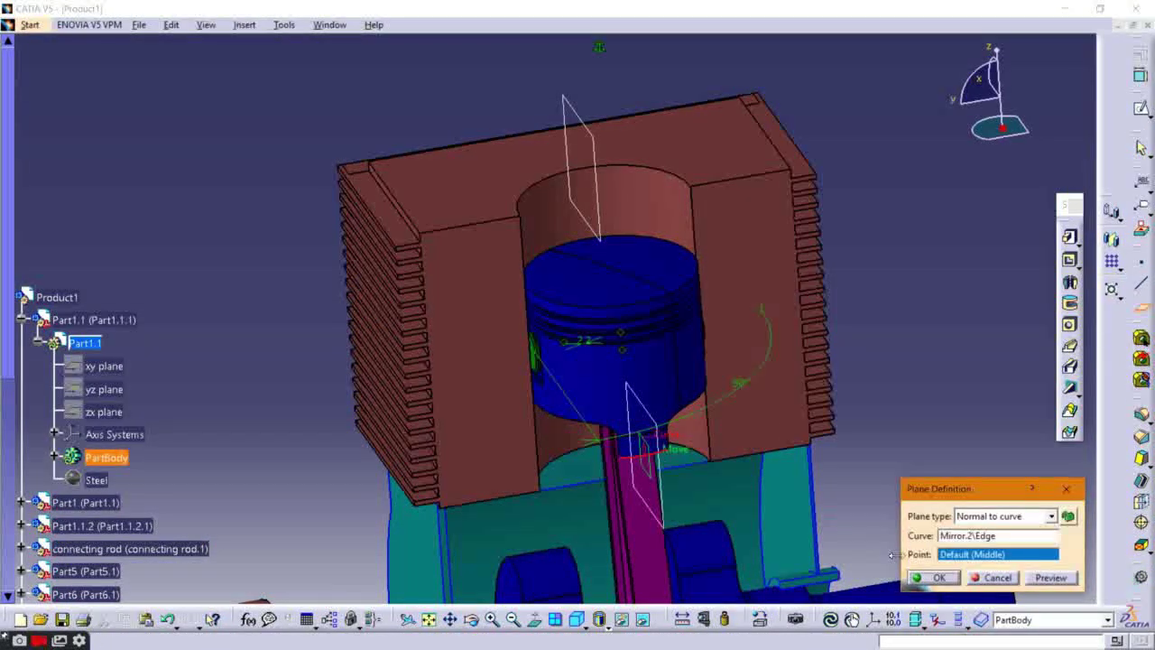
{"action": "left_click", "coordinate": [933, 578]}
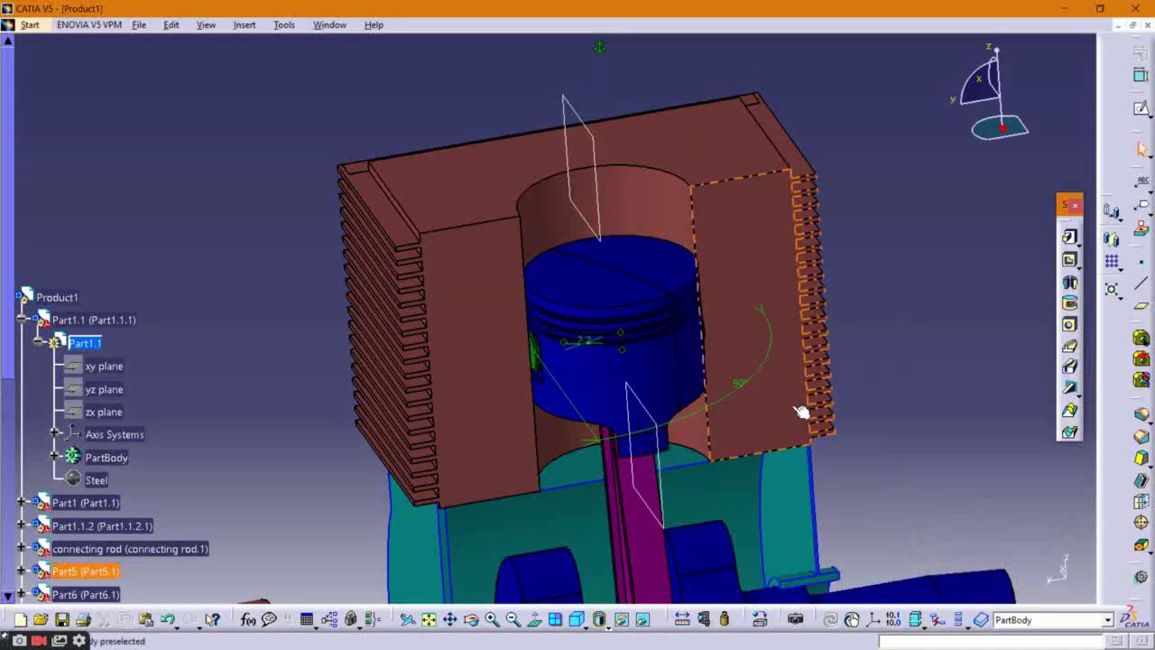
Step: Hide the 90° angle constraint and return to the product in the DMU Kinematics workbench
{"action": "right_click", "coordinate": [754, 374]}
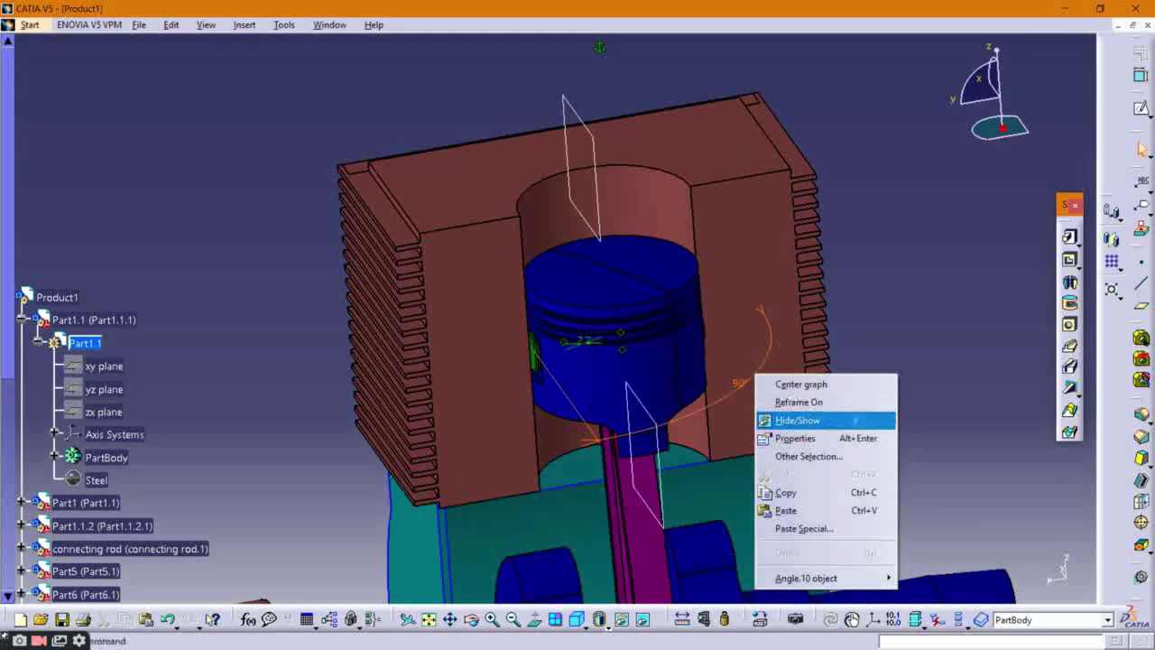
{"action": "left_click", "coordinate": [859, 418]}
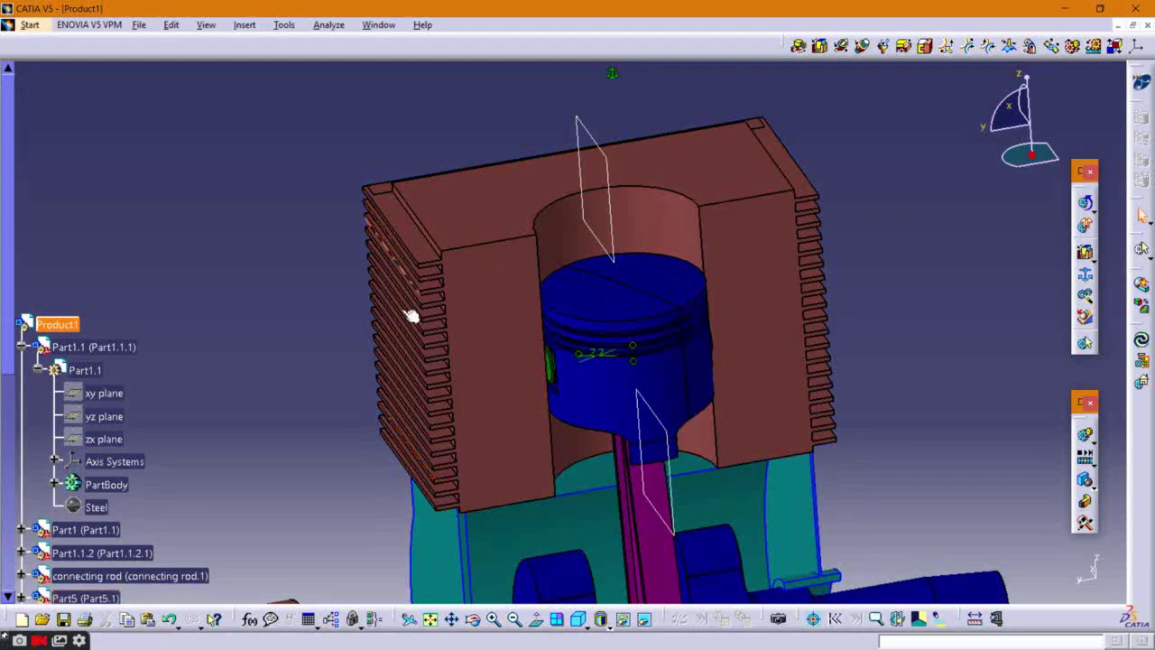
Step: Create a prismatic joint in a new mechanism using the piston and cylinder bore axes and the reference planes of both parts
{"action": "left_click", "coordinate": [820, 46]}
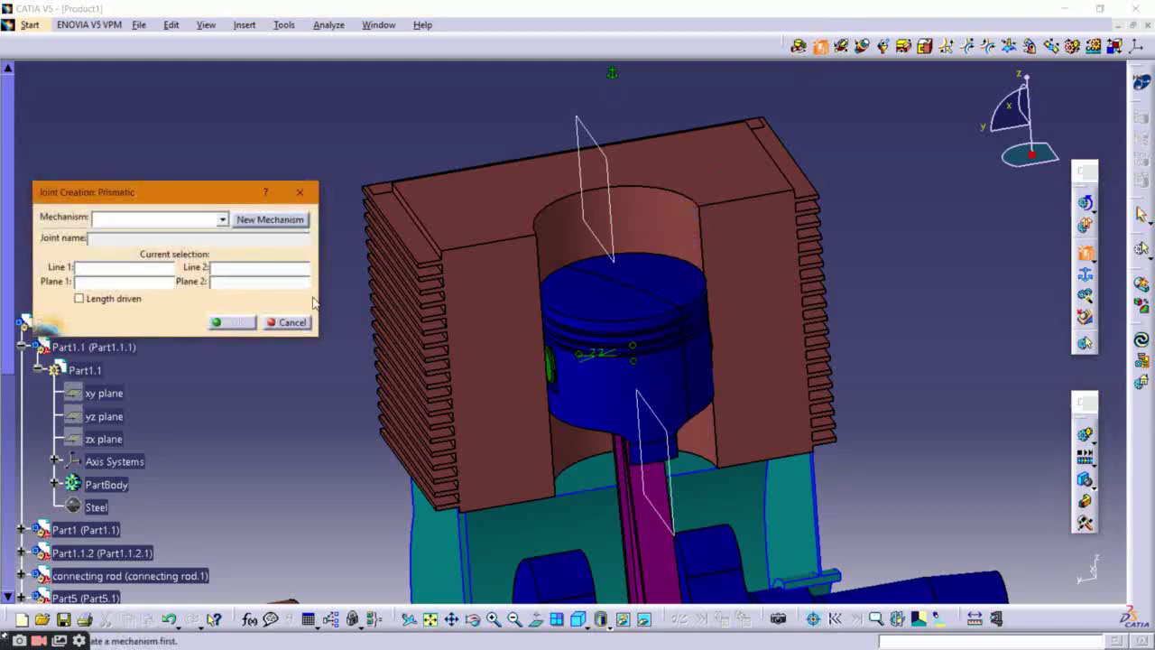
{"action": "left_click", "coordinate": [270, 220]}
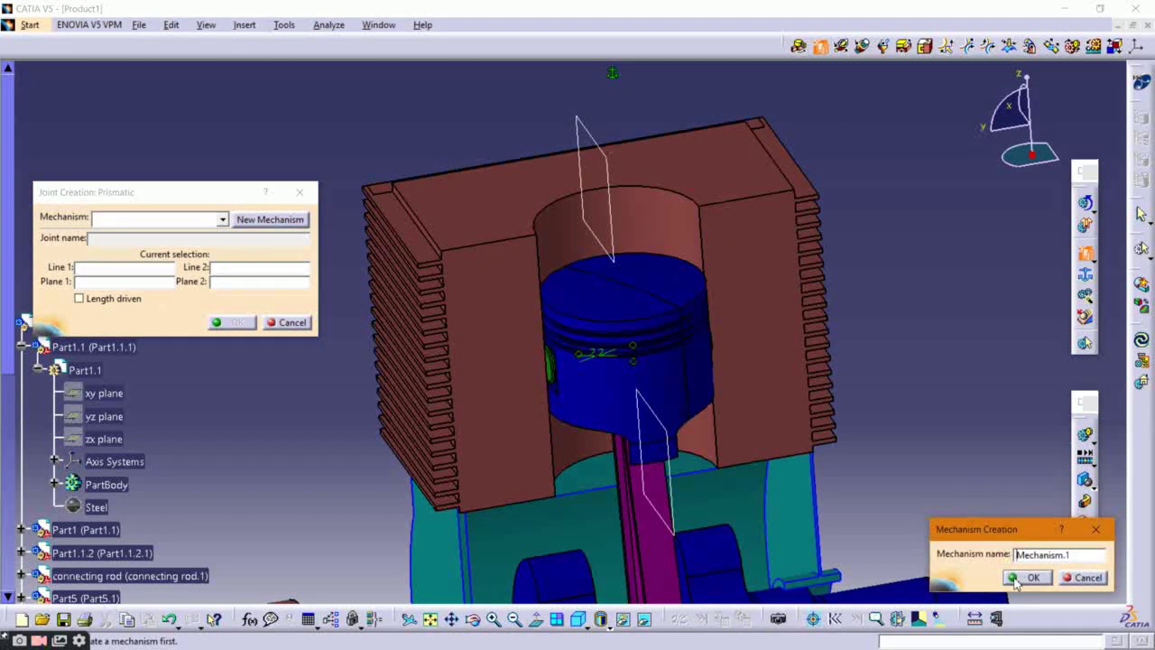
{"action": "left_click", "coordinate": [1016, 578]}
{"action": "left_click", "coordinate": [660, 279]}
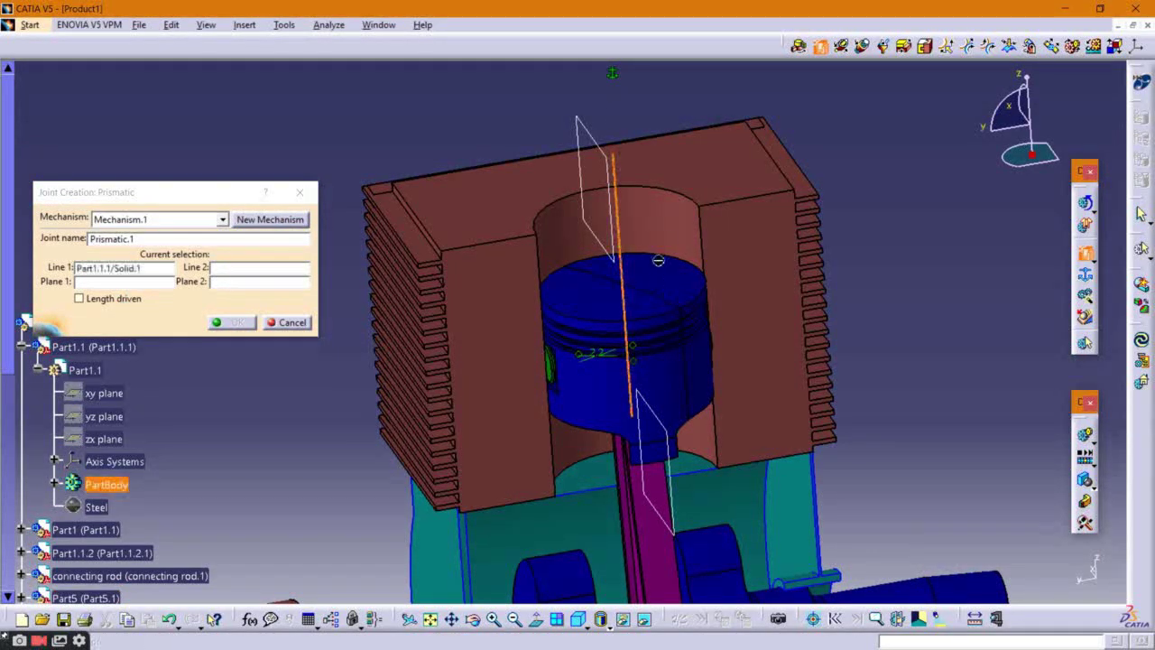
{"action": "left_click", "coordinate": [663, 237]}
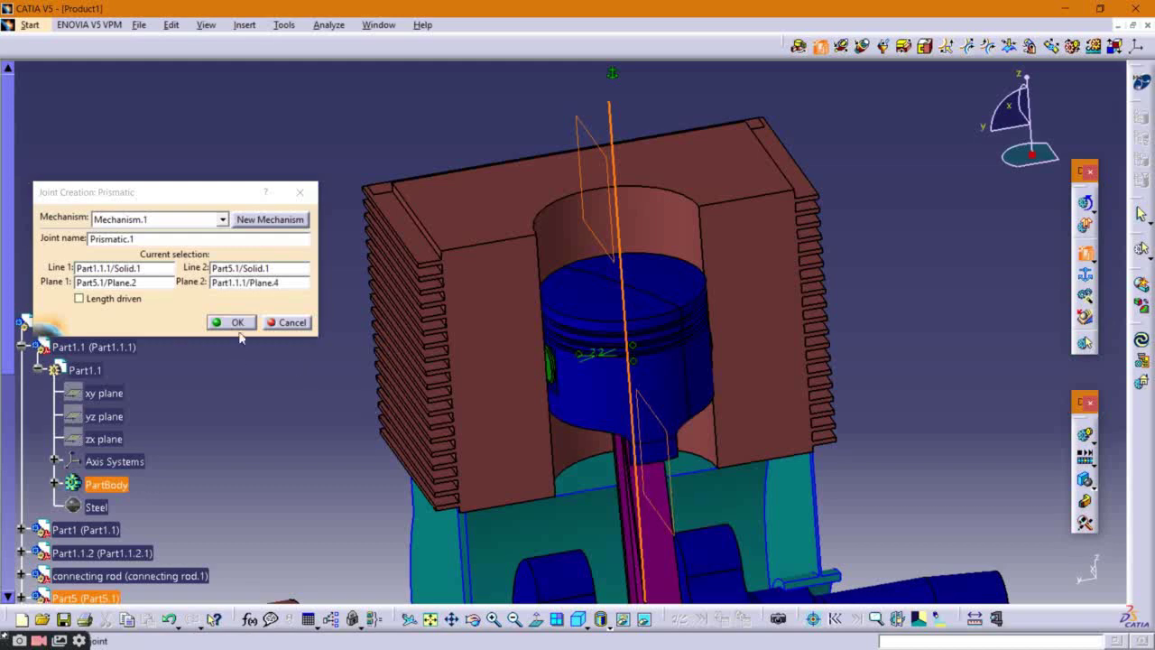
{"action": "left_click", "coordinate": [239, 323]}
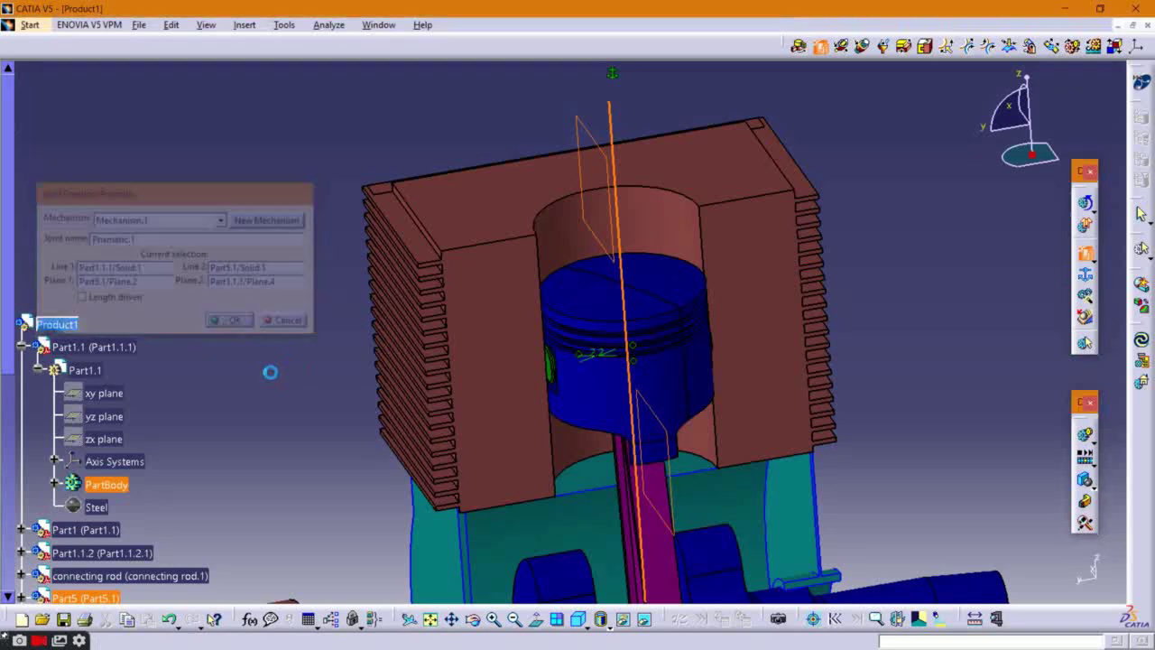
Step: Create a revolute joint with the Offset option between the piston and the green piston pin, using their axes and side faces
{"action": "left_click", "coordinate": [799, 47]}
{"action": "middle_click_drag", "start_coordinate": [691, 400], "coordinate": [585, 215]}
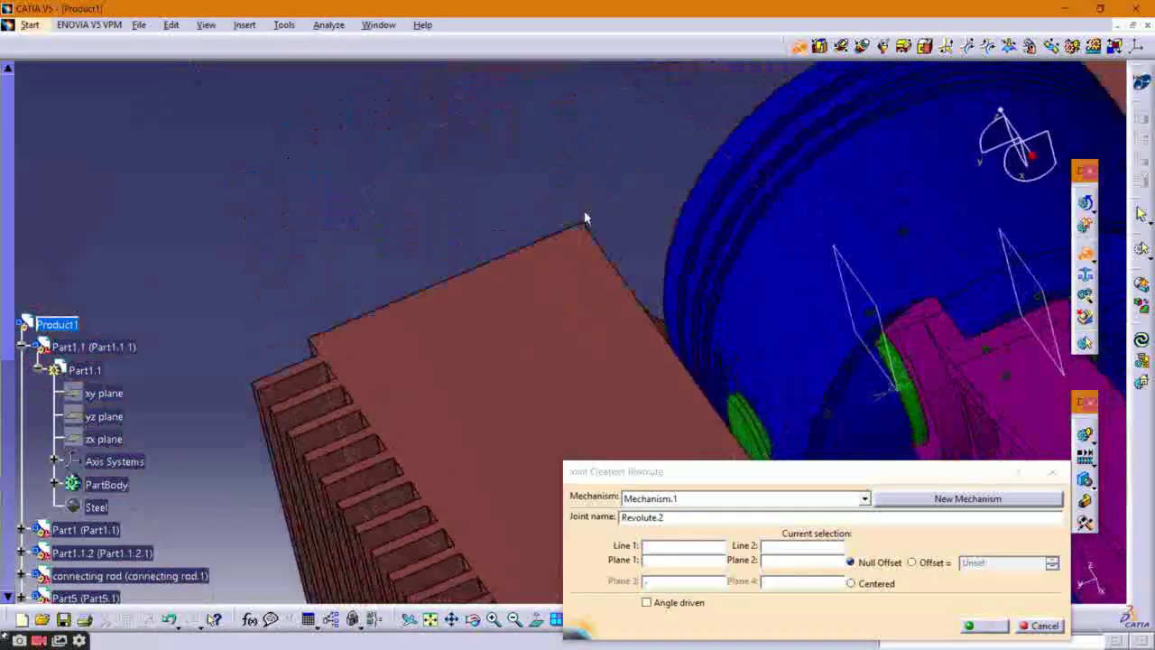
{"action": "middle_click_drag", "start_coordinate": [767, 309], "coordinate": [506, 279]}
{"action": "left_click", "coordinate": [553, 340]}
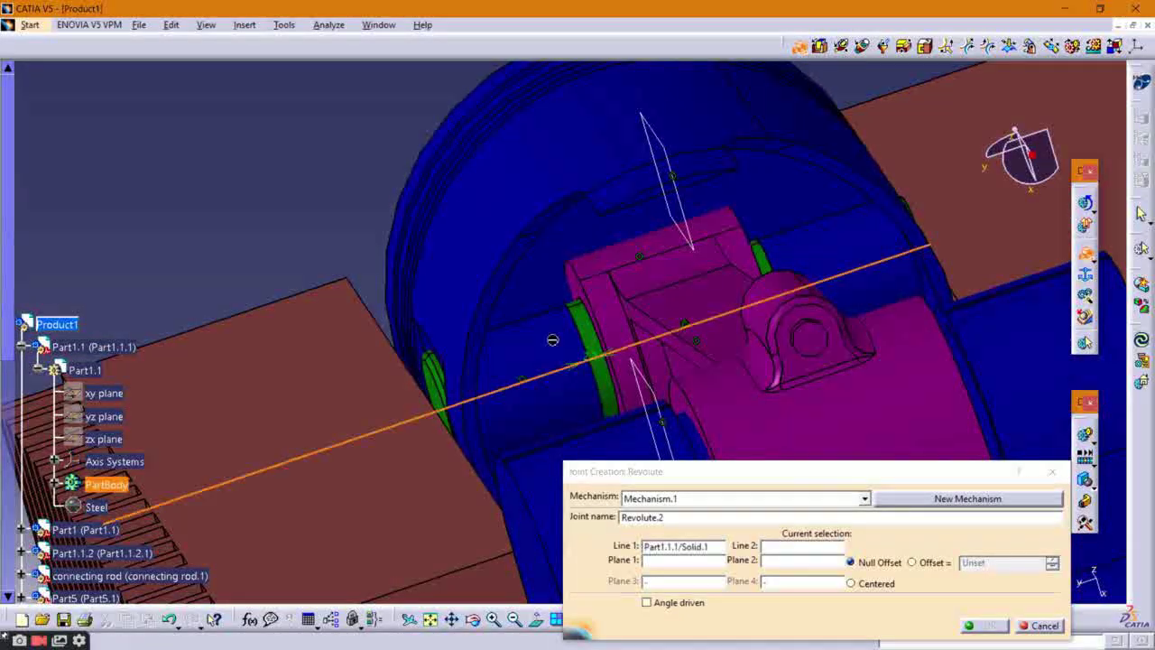
{"action": "left_click", "coordinate": [601, 346]}
{"action": "middle_click_drag", "start_coordinate": [580, 377], "coordinate": [711, 219]}
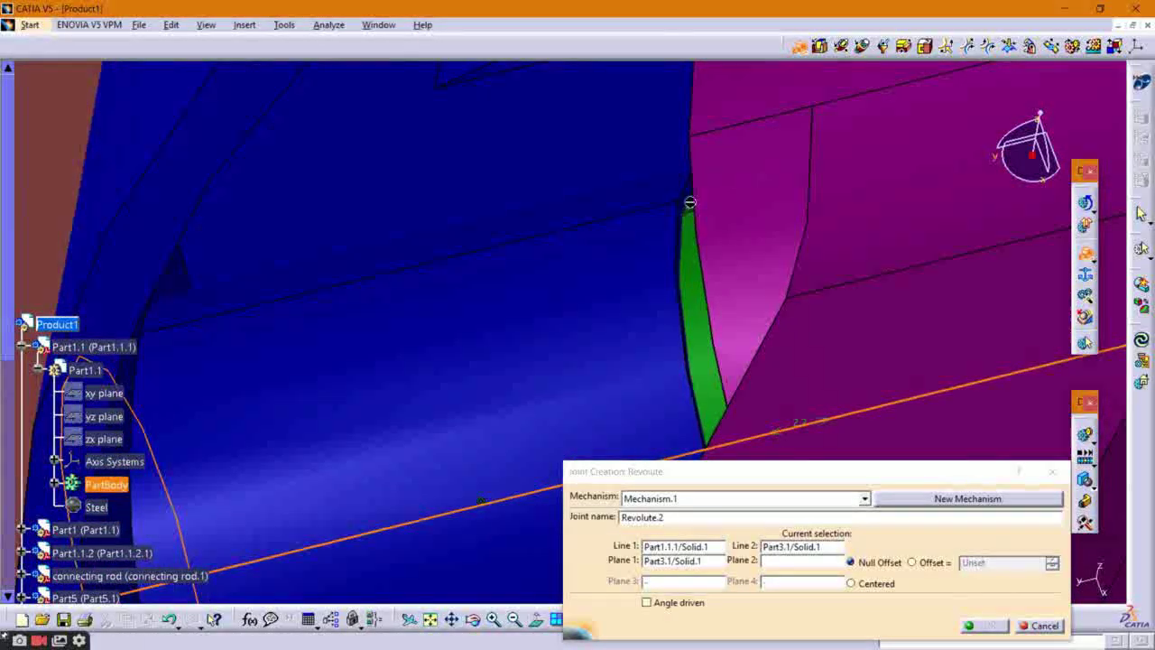
{"action": "left_click", "coordinate": [690, 203]}
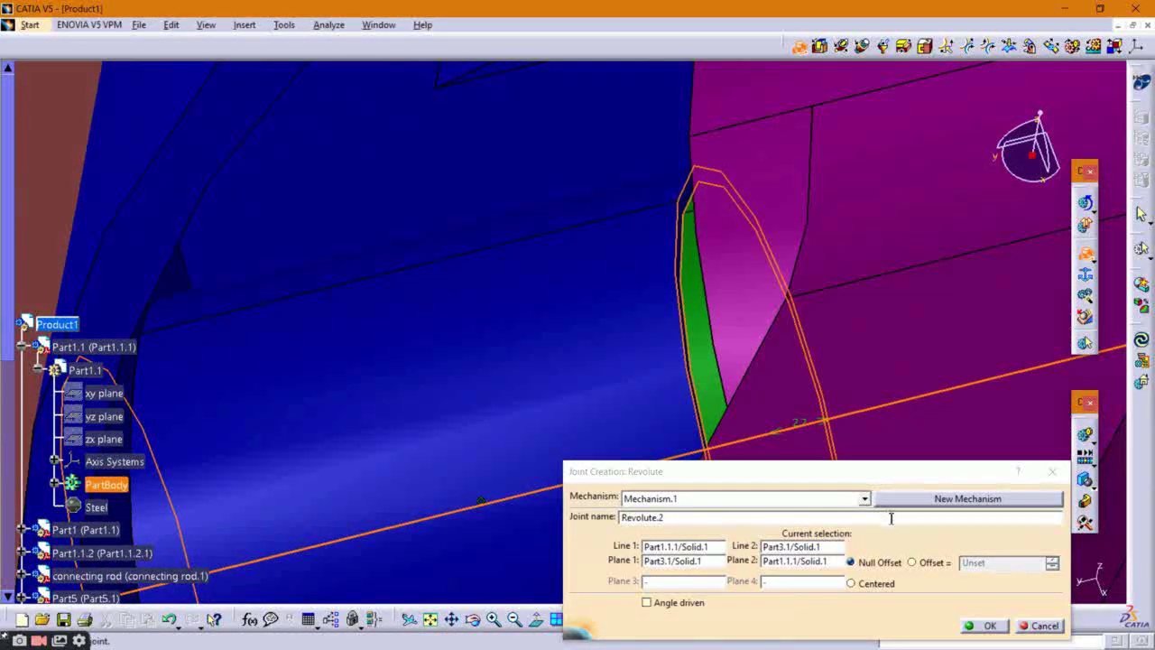
{"action": "left_click", "coordinate": [912, 563]}
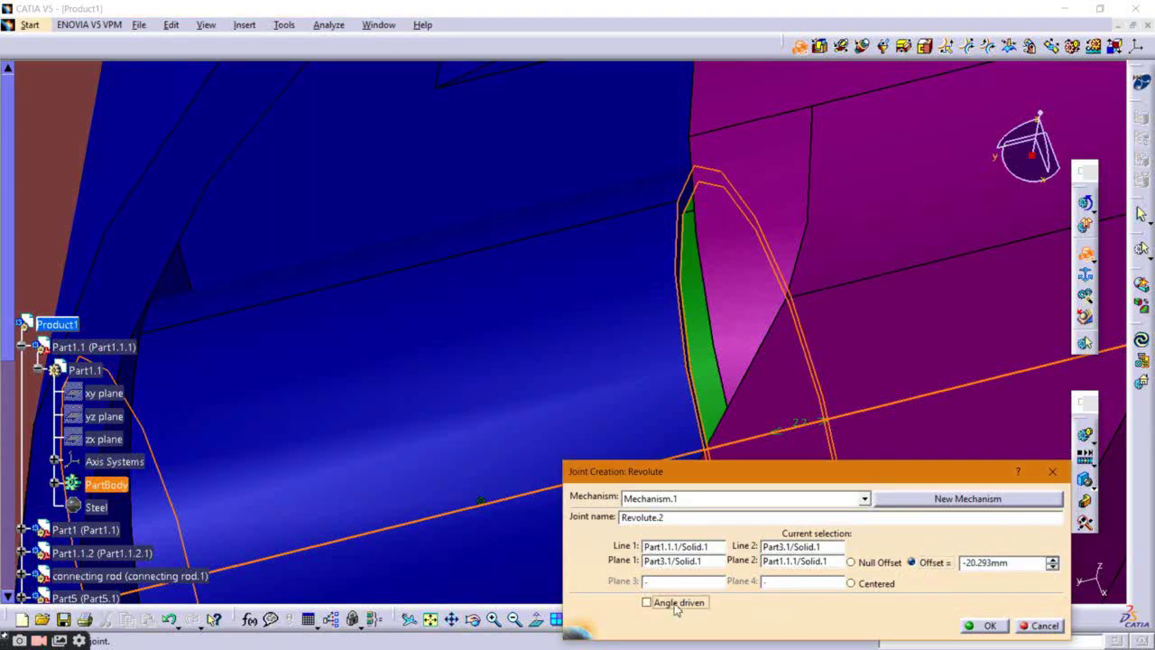
{"action": "left_click", "coordinate": [970, 625]}
Step: Create a revolute joint with the Offset option between the magenta connecting rod and the green piston pin, using their axes and side faces
{"action": "middle_click_drag", "start_coordinate": [655, 340], "coordinate": [728, 516]}
{"action": "middle_click_drag", "start_coordinate": [614, 397], "coordinate": [815, 219]}
{"action": "middle_click_drag", "start_coordinate": [577, 413], "coordinate": [650, 407]}
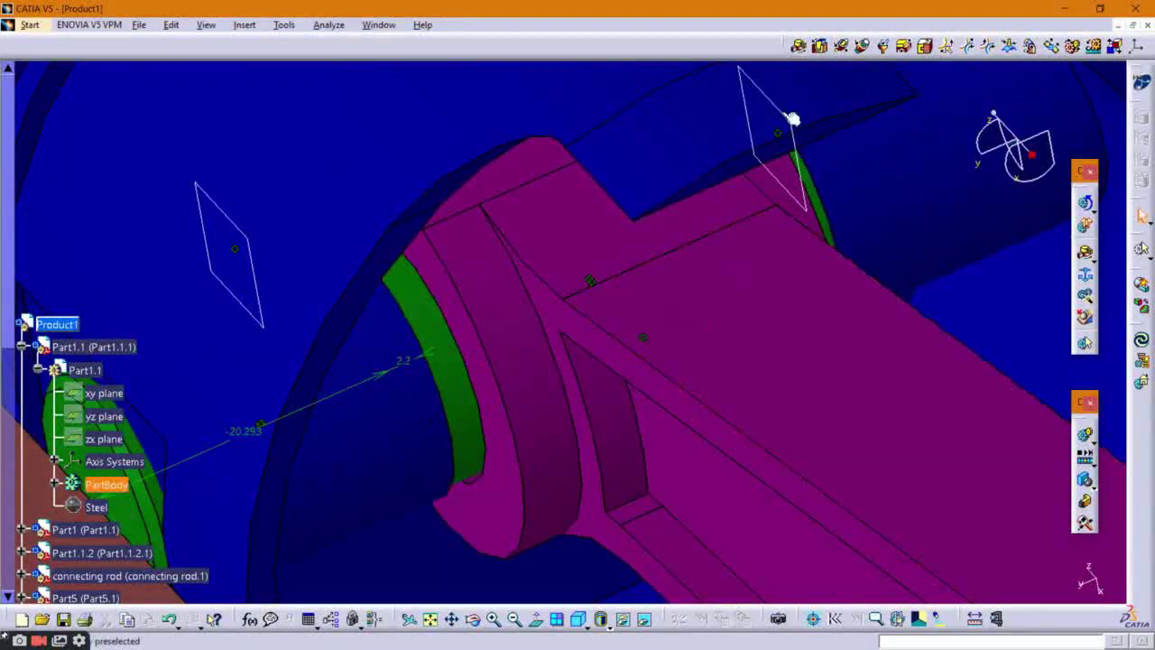
{"action": "left_click", "coordinate": [799, 45]}
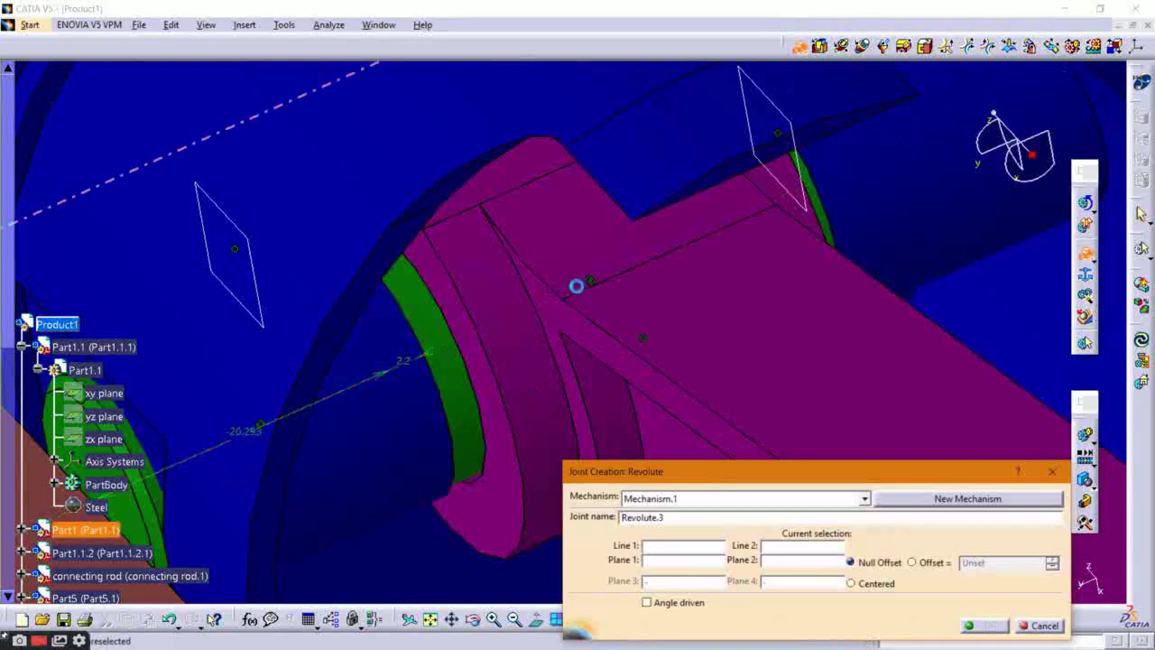
{"action": "left_click", "coordinate": [488, 326]}
{"action": "left_click", "coordinate": [461, 390]}
{"action": "left_click", "coordinate": [492, 410]}
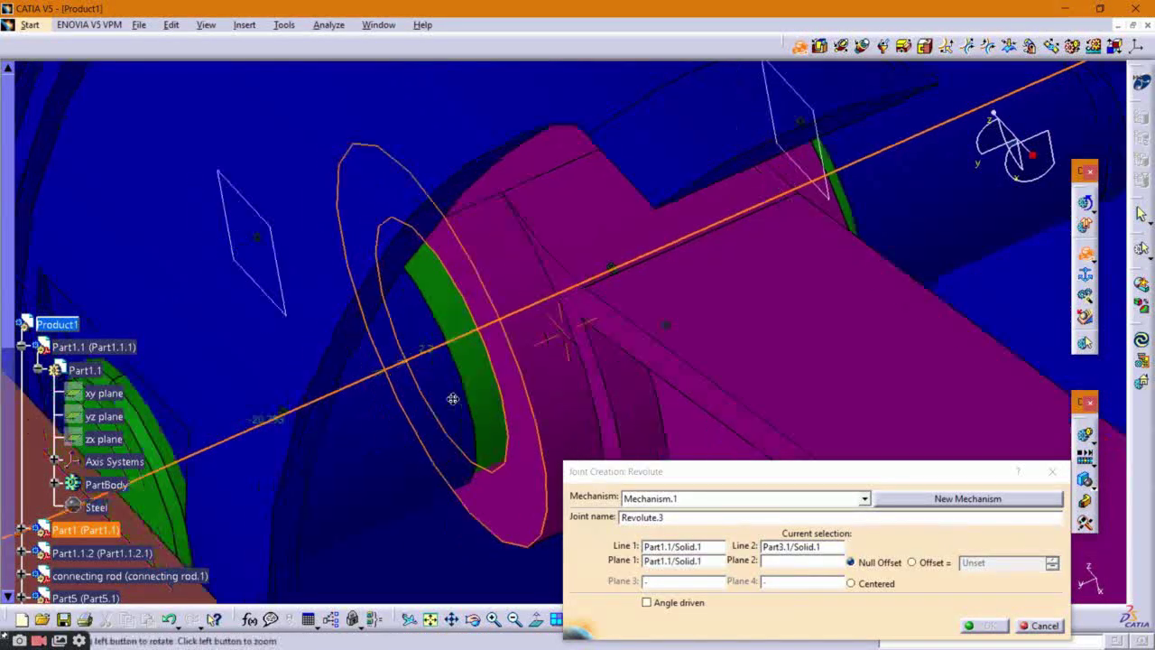
{"action": "middle_click_drag", "start_coordinate": [385, 443], "coordinate": [524, 317]}
{"action": "left_click", "coordinate": [382, 369]}
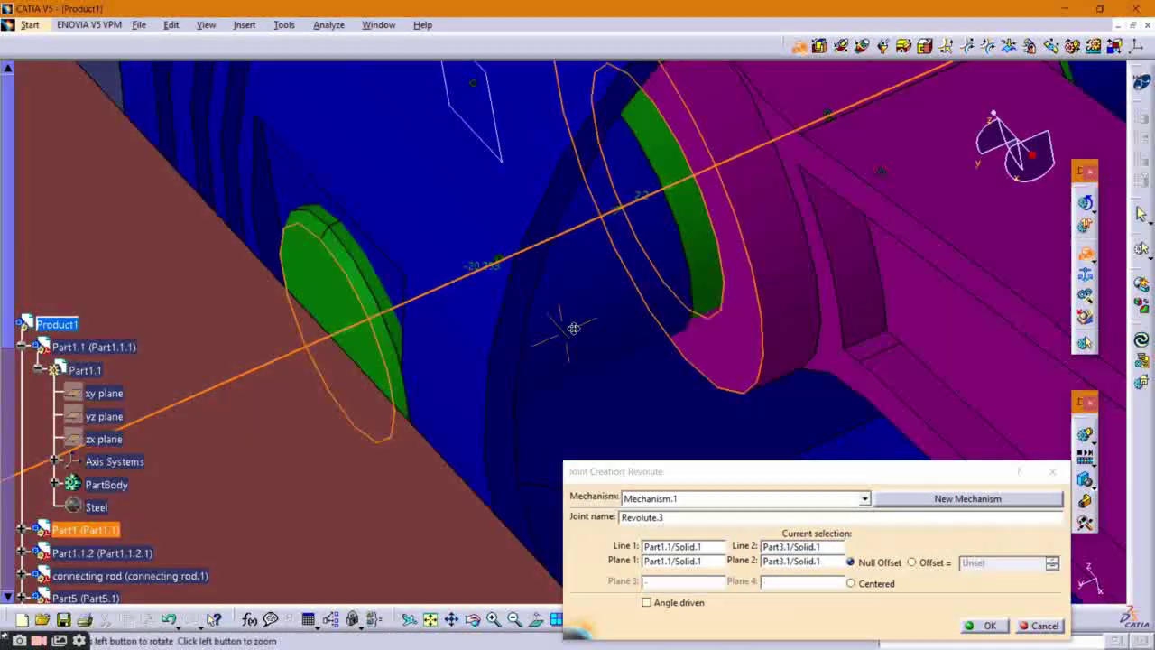
{"action": "middle_click_drag", "start_coordinate": [576, 359], "coordinate": [560, 231]}
{"action": "left_click", "coordinate": [935, 563]}
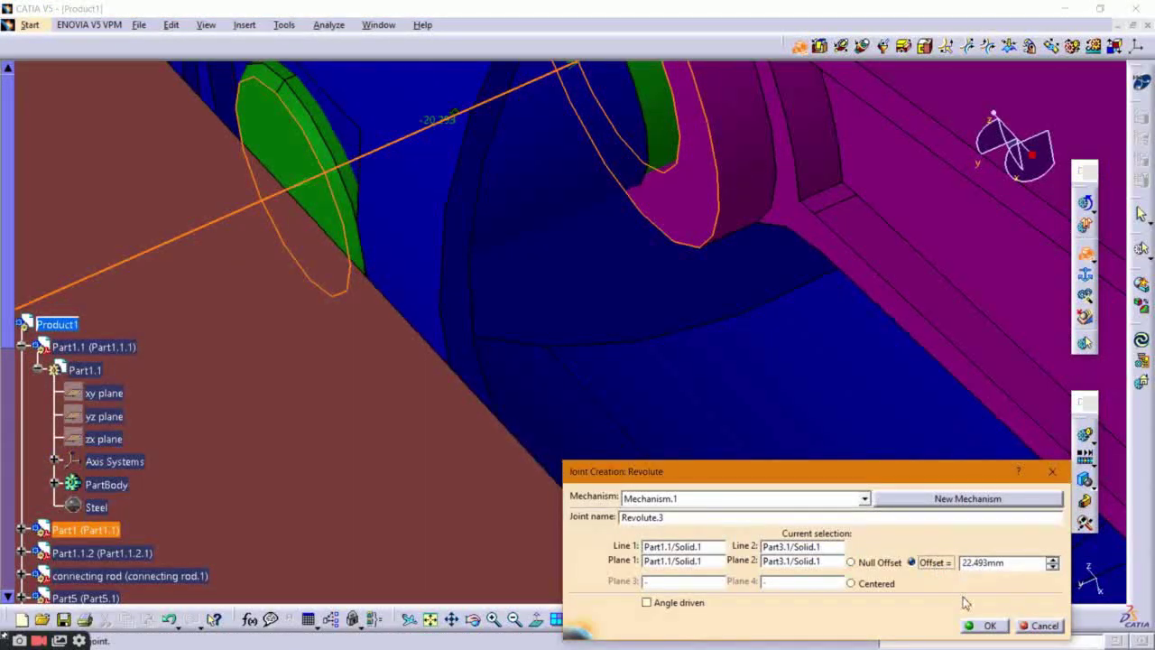
{"action": "left_click", "coordinate": [995, 625]}
Step: Try to create a revolute joint with the Offset option between the magenta rod's big end and the crankshaft, using their axes and side faces
{"action": "middle_click_drag", "start_coordinate": [807, 407], "coordinate": [840, 612]}
{"action": "middle_click_drag", "start_coordinate": [768, 464], "coordinate": [778, 380]}
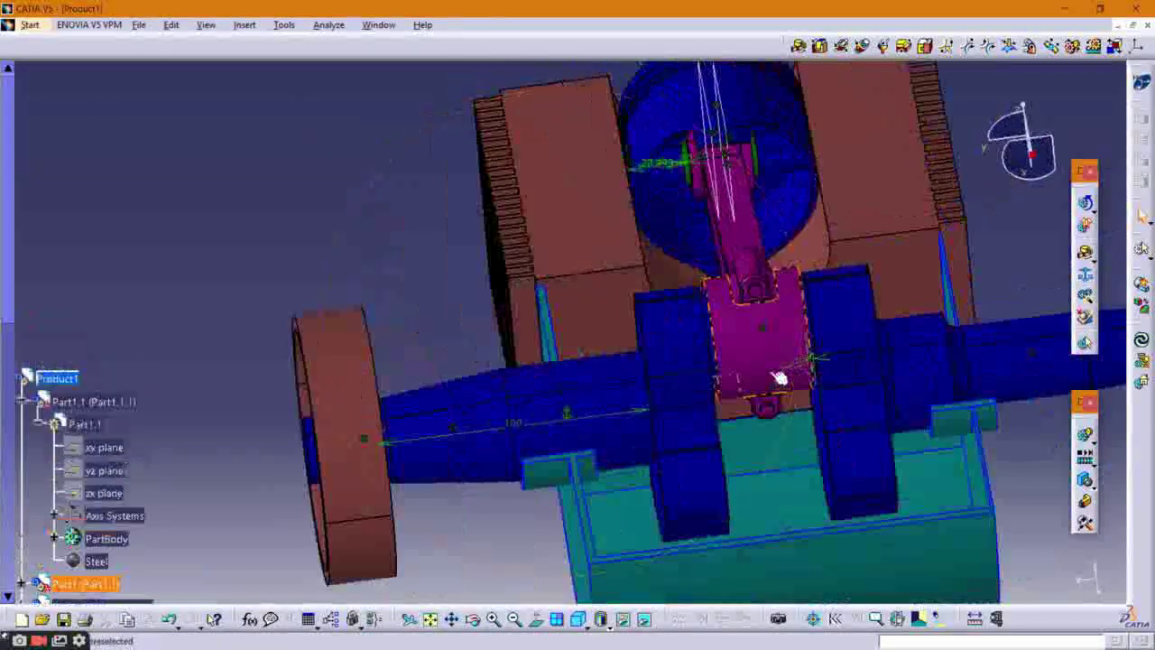
{"action": "left_click", "coordinate": [799, 49]}
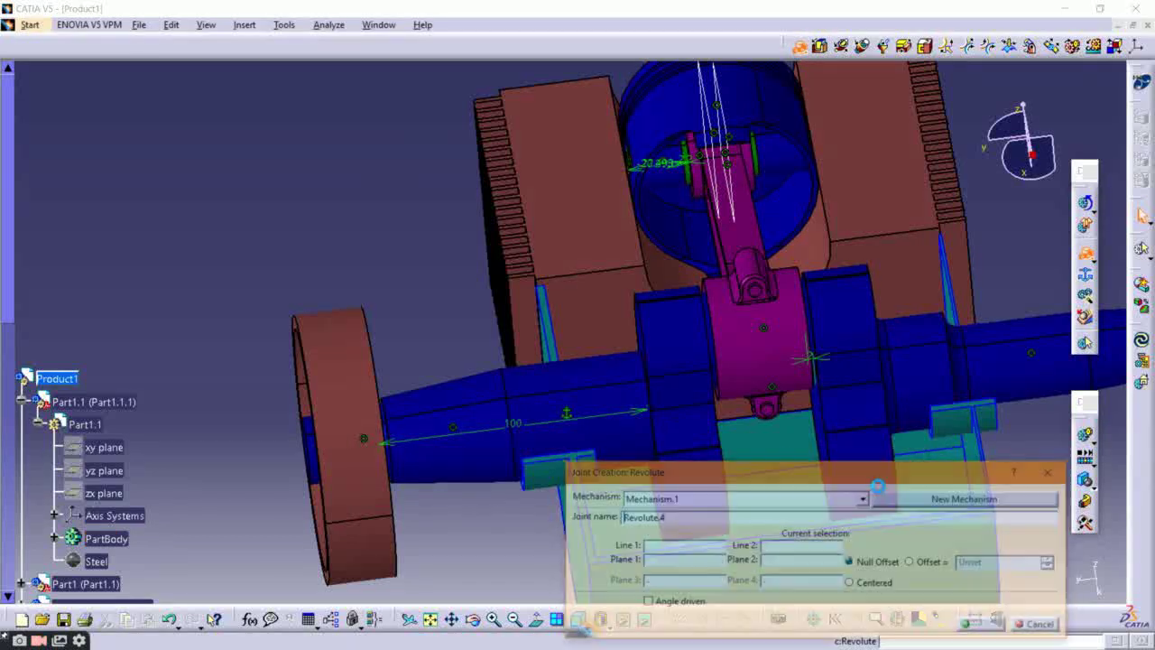
{"action": "left_click", "coordinate": [751, 349]}
{"action": "left_click", "coordinate": [691, 322]}
{"action": "middle_click_drag", "start_coordinate": [688, 363], "coordinate": [792, 209], "text": "ctrl"}
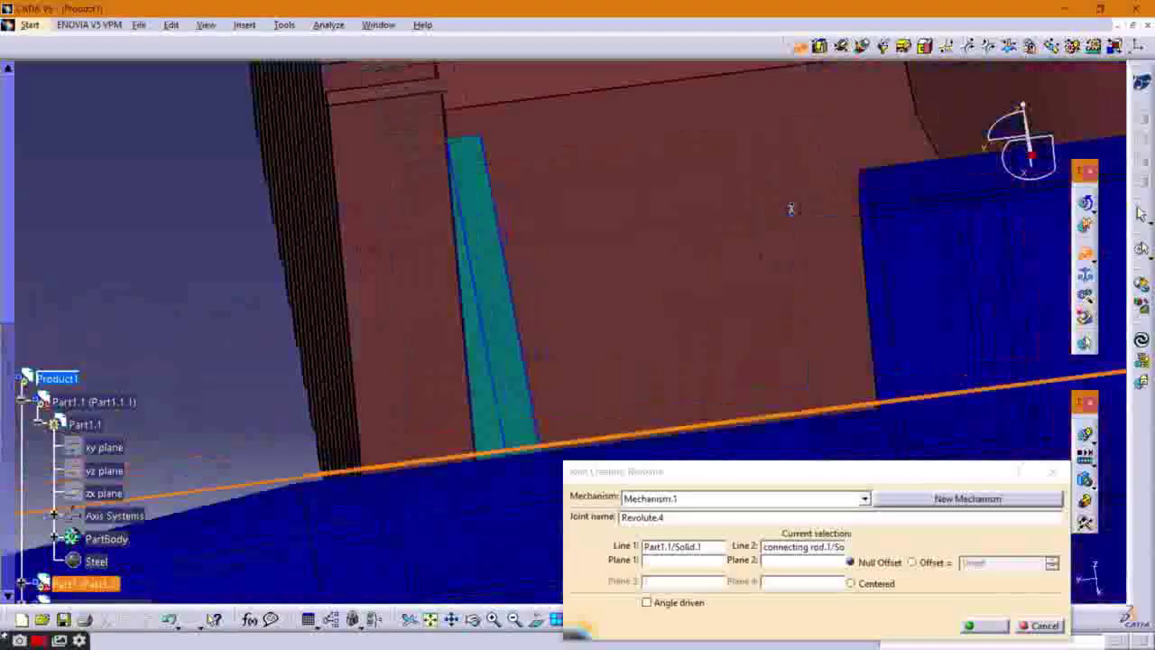
{"action": "middle_click_drag", "start_coordinate": [829, 305], "coordinate": [697, 438]}
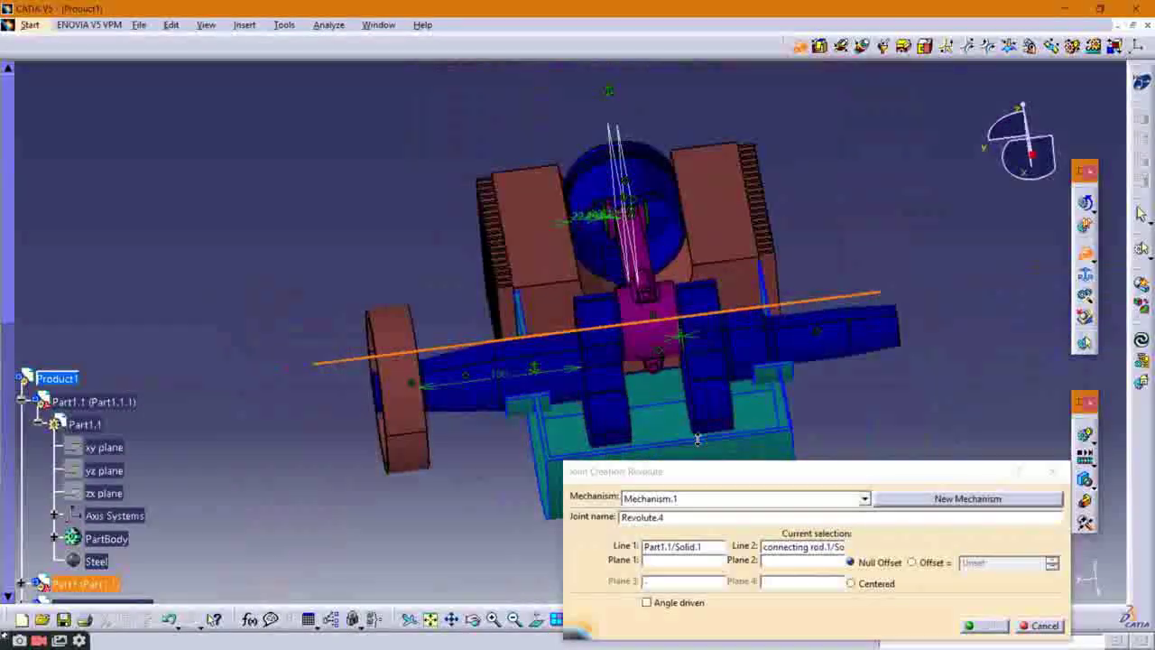
{"action": "left_click", "coordinate": [706, 566]}
{"action": "middle_click_drag", "start_coordinate": [653, 356], "coordinate": [529, 439]}
{"action": "left_click", "coordinate": [505, 343]}
{"action": "middle_click_drag", "start_coordinate": [505, 349], "coordinate": [535, 343]}
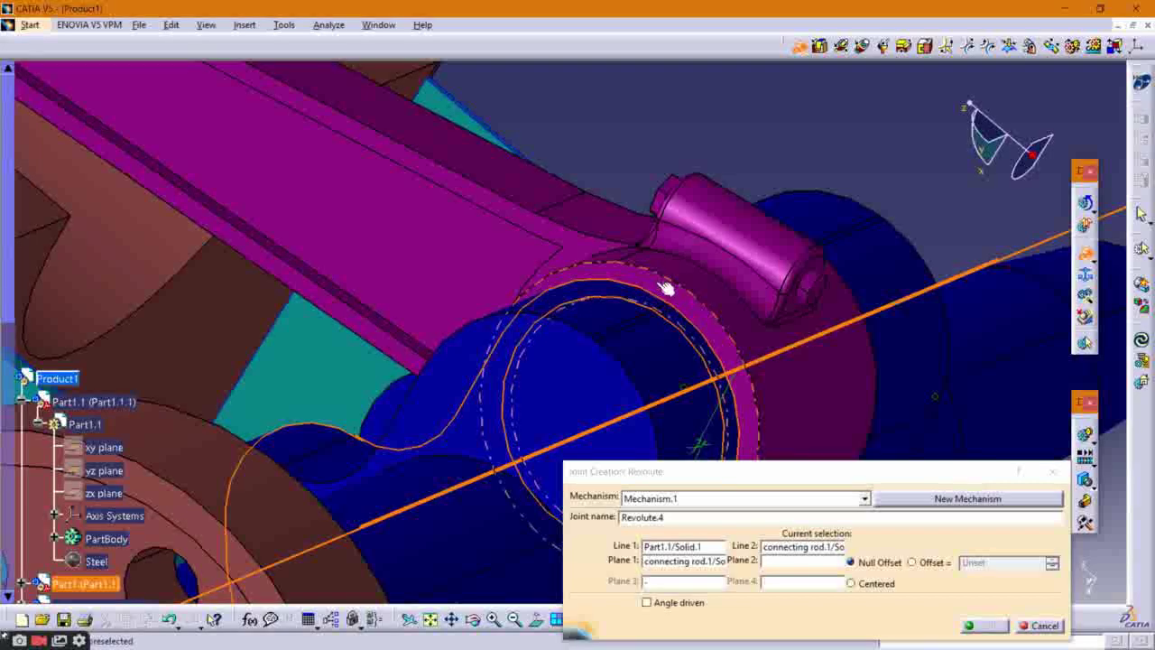
{"action": "left_click", "coordinate": [666, 284]}
{"action": "left_click", "coordinate": [937, 565]}
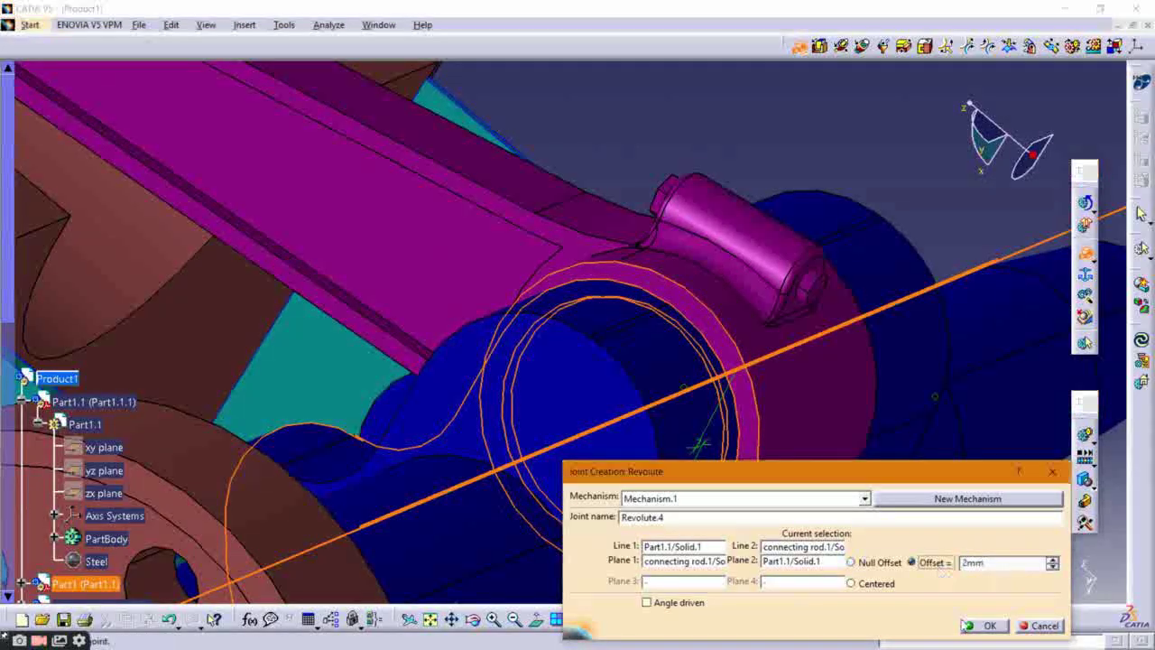
{"action": "left_click", "coordinate": [984, 625]}
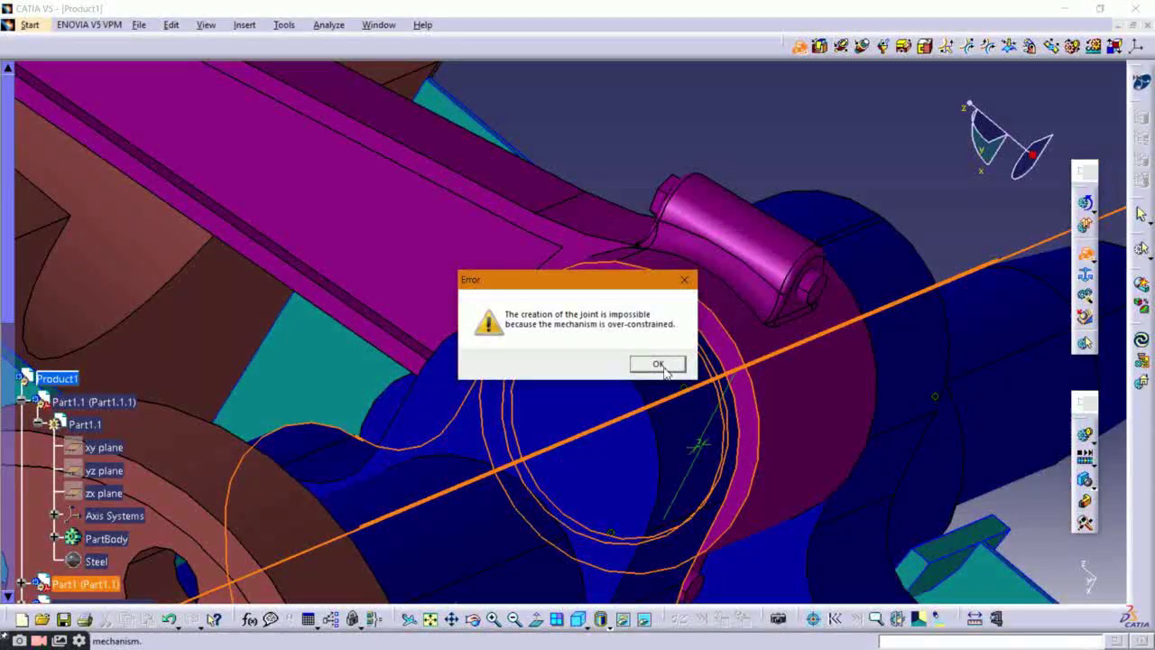
{"action": "left_click", "coordinate": [664, 370]}
Step: Switch the product to the Assembly Design workbench
{"action": "middle_click_drag", "start_coordinate": [530, 213], "coordinate": [311, 312]}
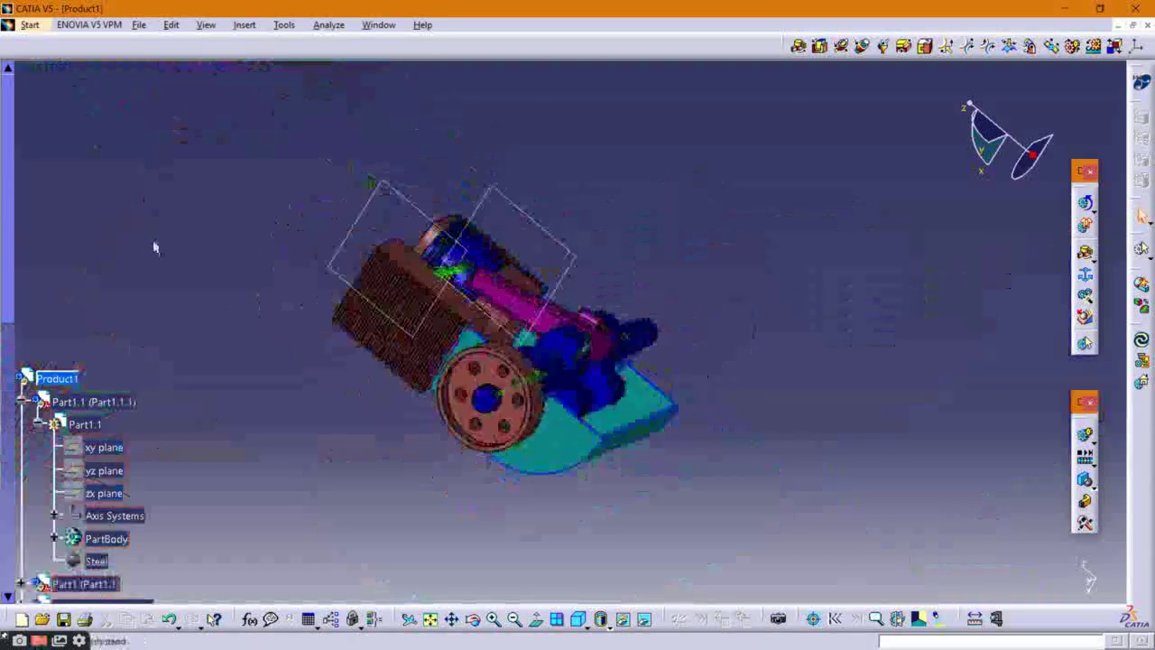
{"action": "left_click", "coordinate": [31, 25]}
{"action": "mouse_move", "coordinate": [108, 60]}
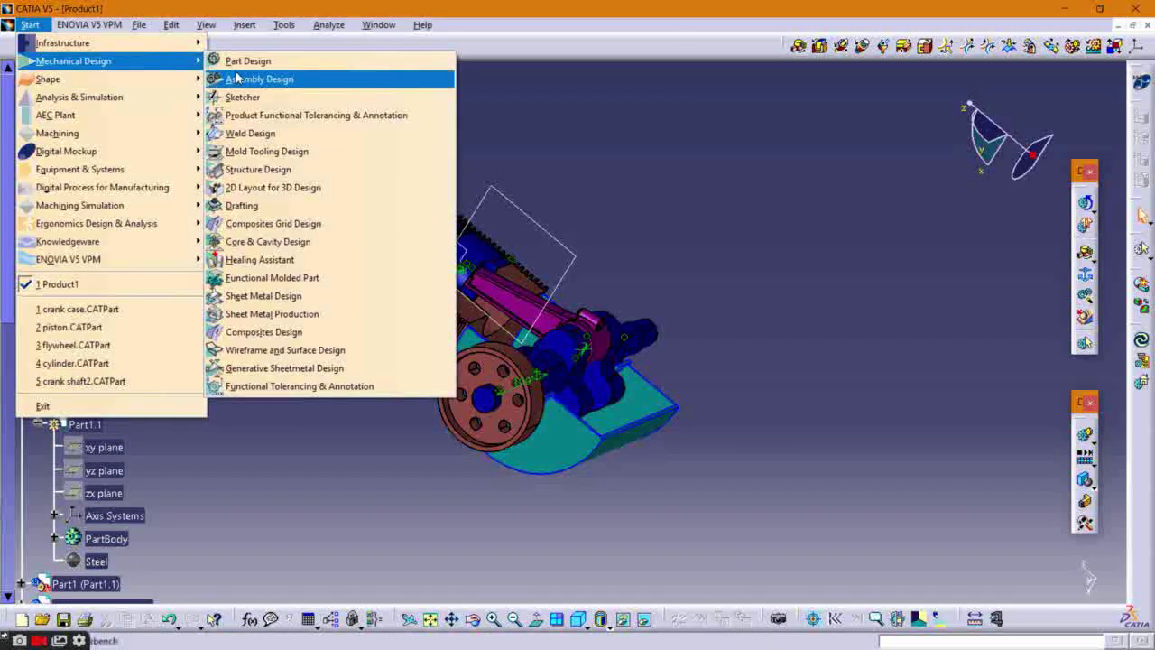
{"action": "left_click", "coordinate": [237, 79]}
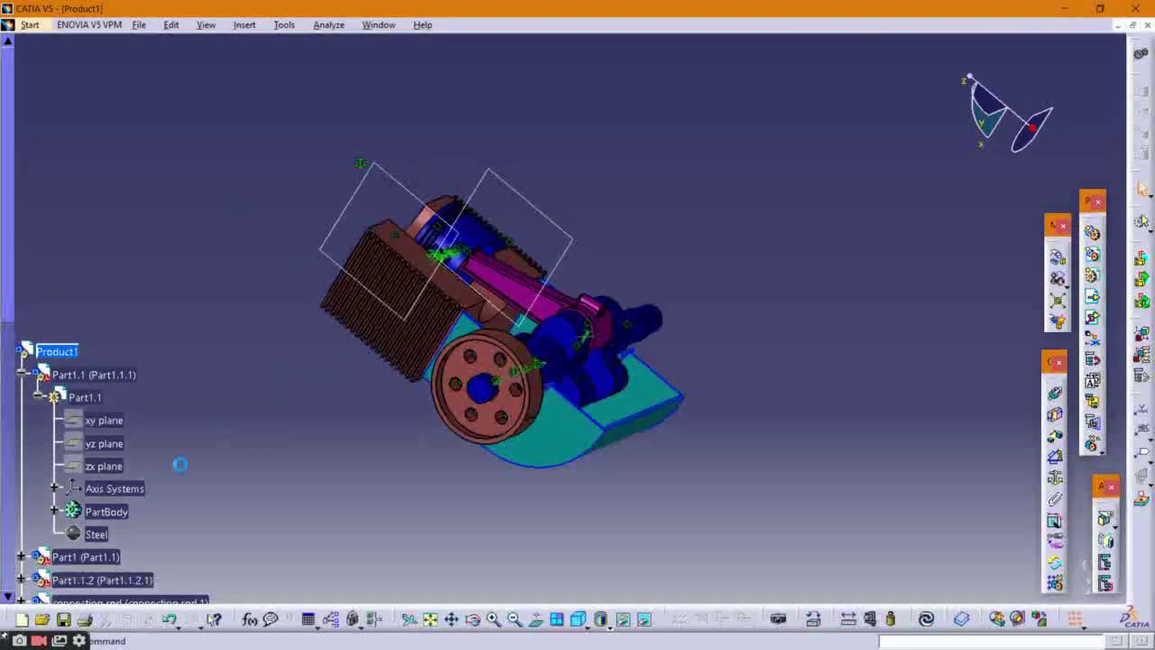
Step: Delete the two Fix constraints on Part1.1.2.1 and Part5.1
{"action": "scroll", "coordinate": [177, 462], "scroll_direction": "down", "scroll_amount": 5}
{"action": "scroll", "coordinate": [176, 462], "scroll_direction": "down", "scroll_amount": 4}
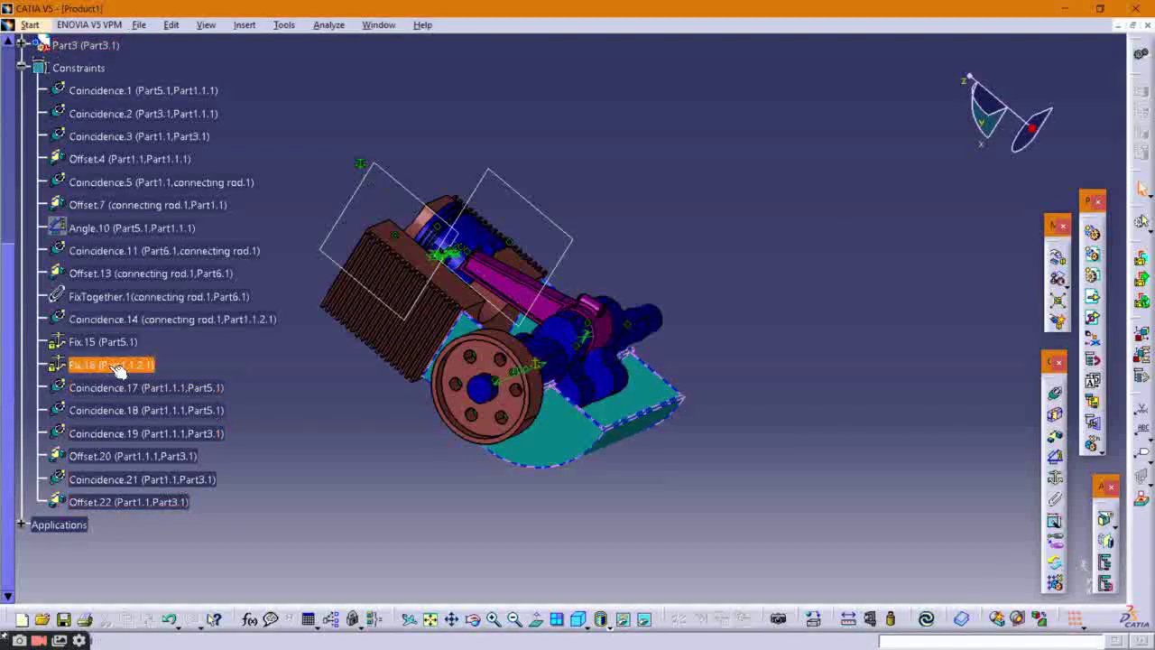
{"action": "right_click", "coordinate": [116, 366]}
{"action": "left_click", "coordinate": [149, 545]}
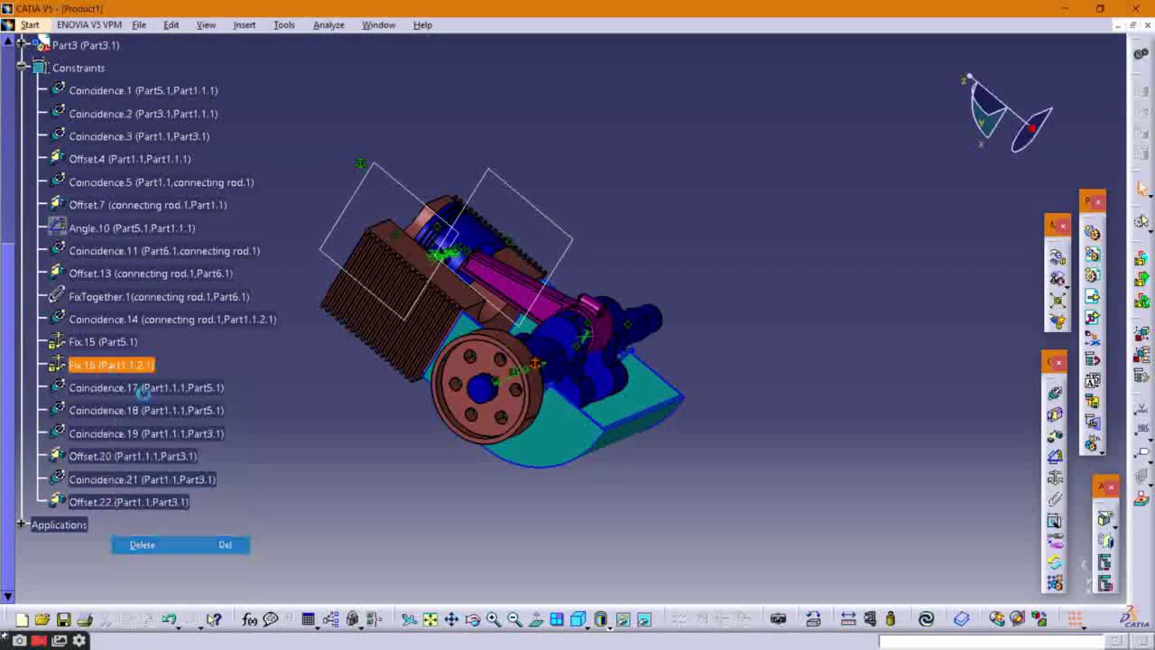
{"action": "right_click", "coordinate": [125, 344]}
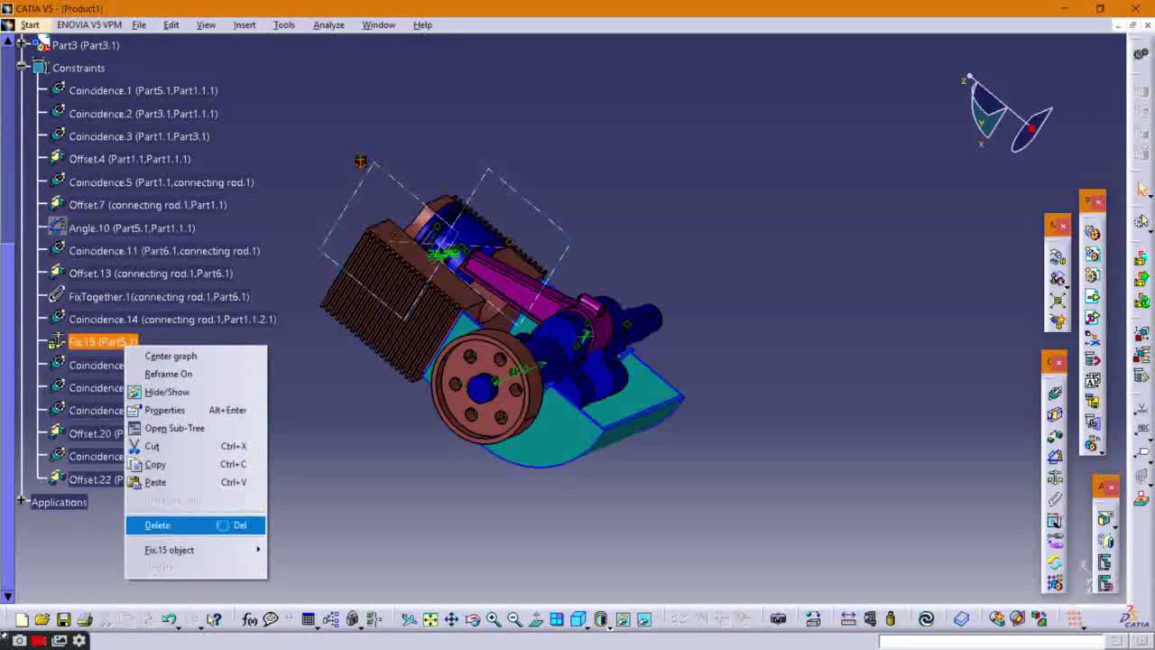
{"action": "left_click", "coordinate": [223, 526]}
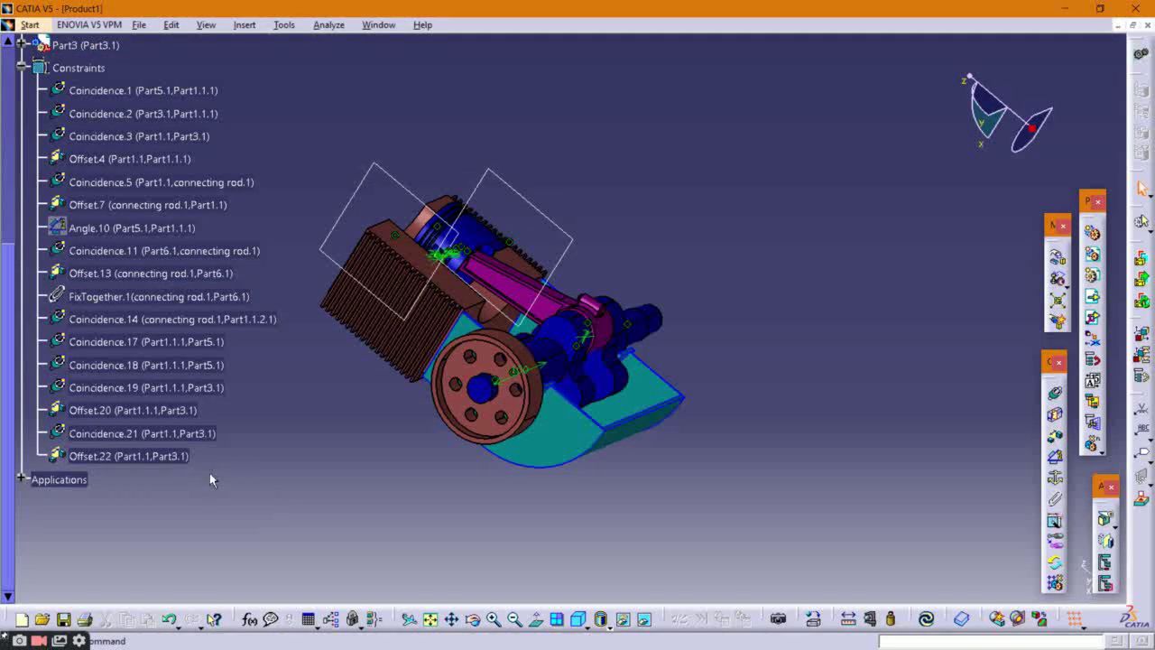
Step: Examine which parts the remaining constraints between FixTogether.1 and Coincidence.21 connect
{"action": "left_click", "coordinate": [120, 298]}
{"action": "right_click", "coordinate": [120, 297]}
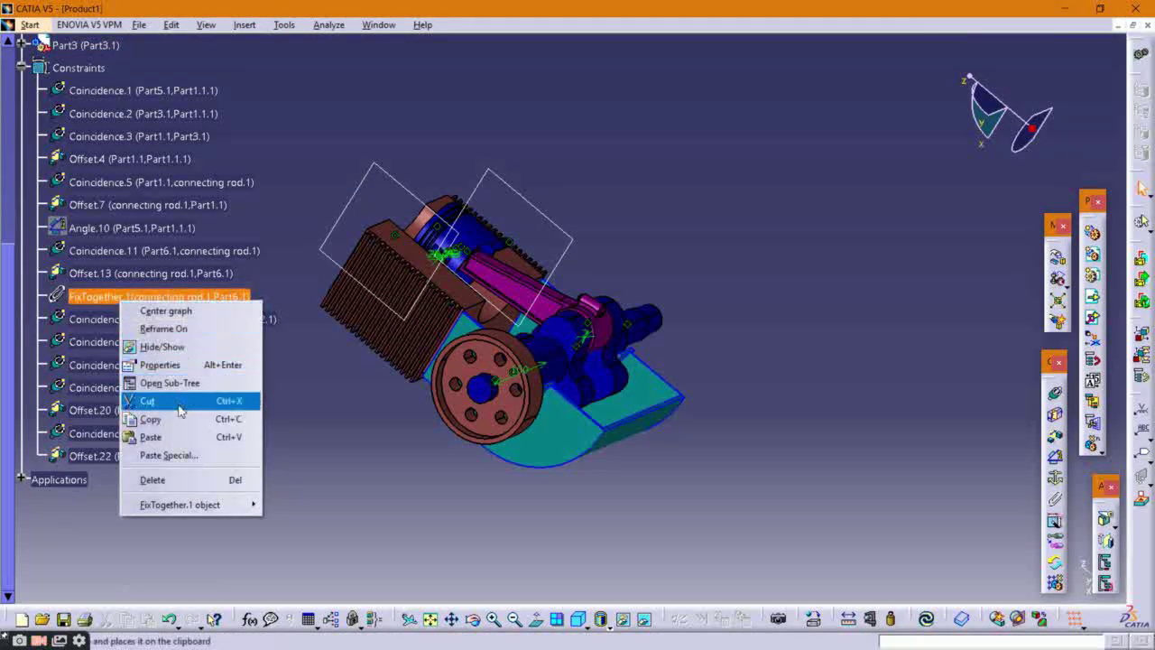
{"action": "left_click", "coordinate": [315, 178]}
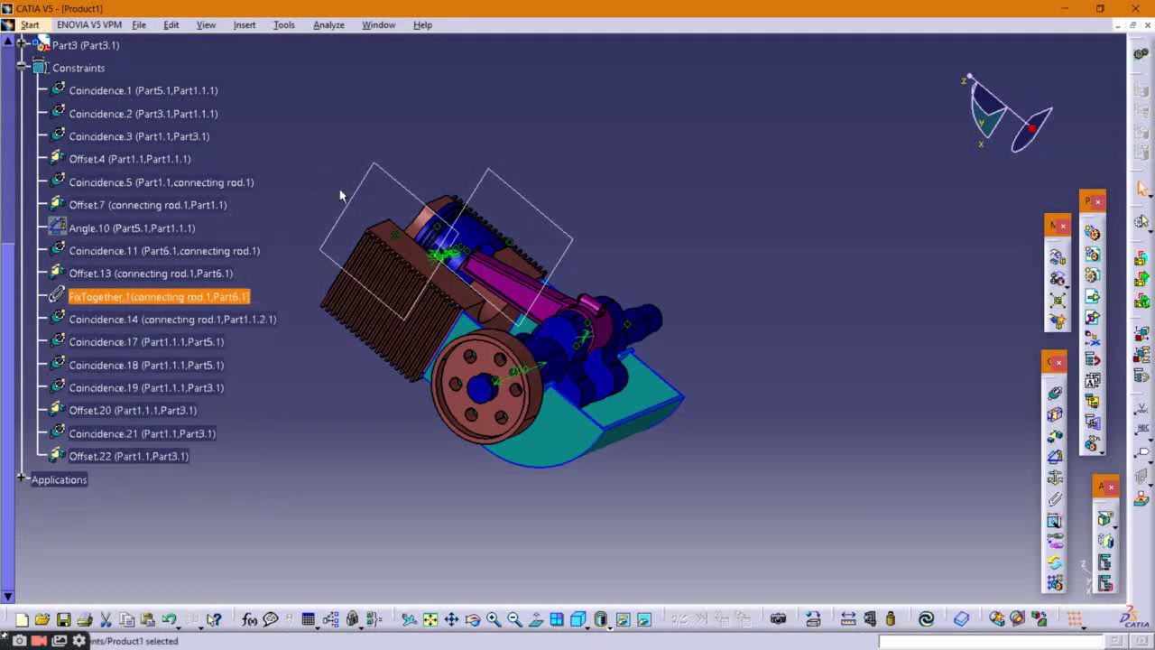
{"action": "middle_click_drag", "start_coordinate": [686, 229], "coordinate": [643, 405]}
{"action": "left_click", "coordinate": [307, 372]}
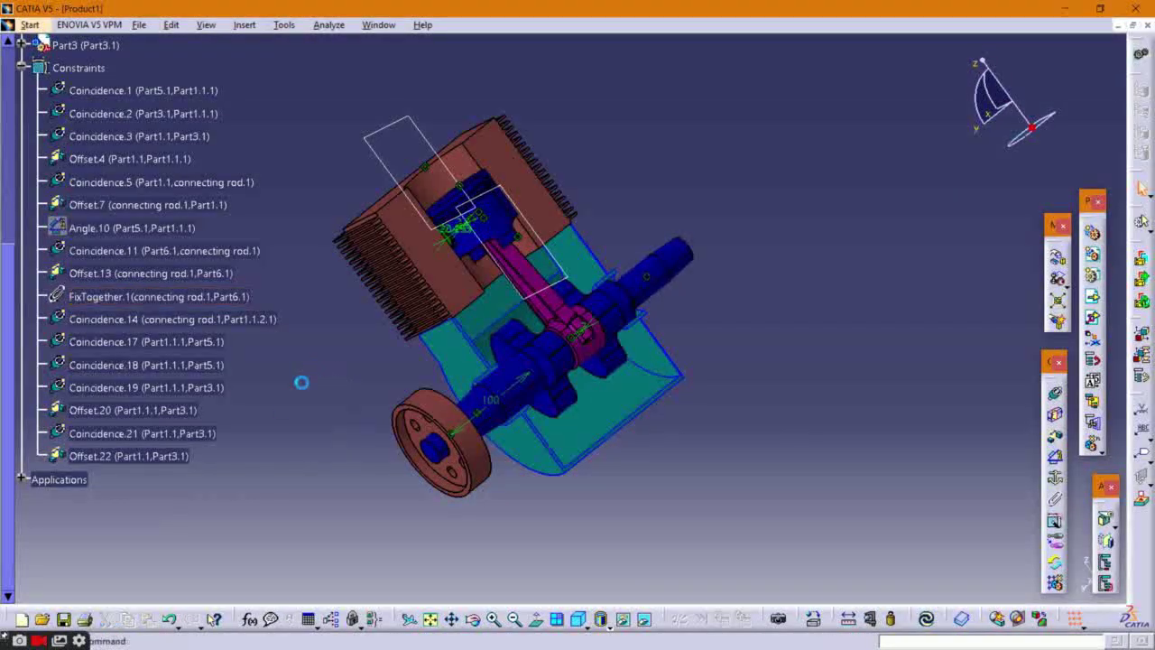
{"action": "left_click", "coordinate": [160, 433]}
{"action": "left_click", "coordinate": [161, 410]}
{"action": "left_click", "coordinate": [161, 387]}
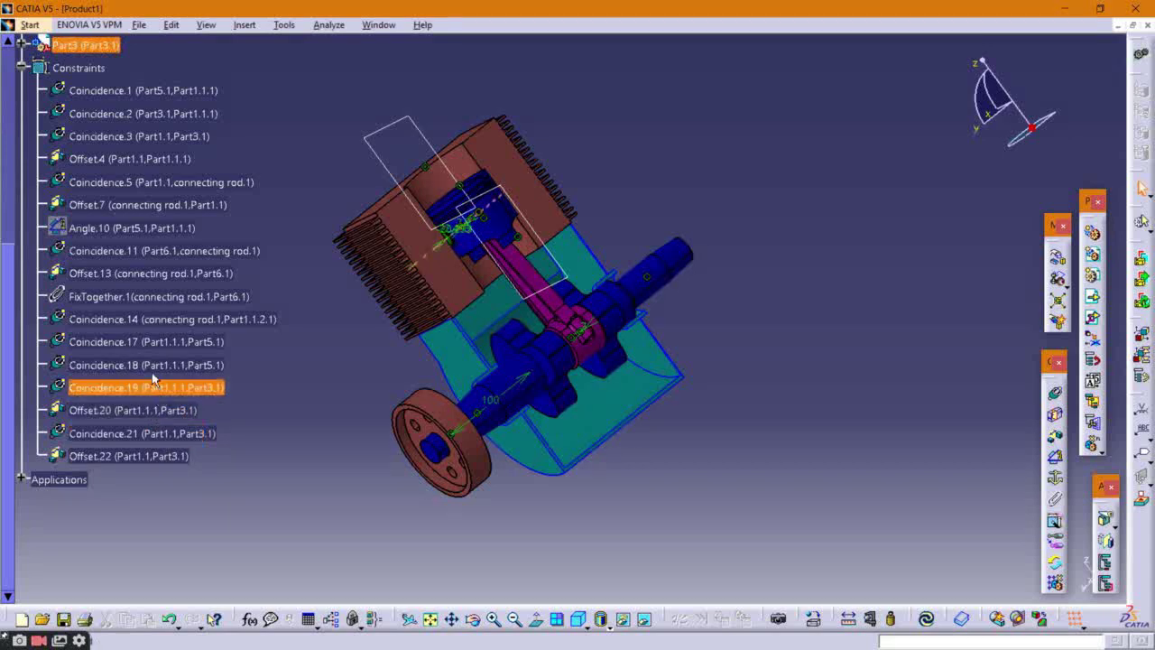
{"action": "left_click", "coordinate": [161, 365]}
{"action": "left_click", "coordinate": [163, 343]}
{"action": "left_click", "coordinate": [165, 319]}
Step: Delete the Coincidence.14, Coincidence.11 and Coincidence.5 constraints
{"action": "right_click", "coordinate": [158, 318]}
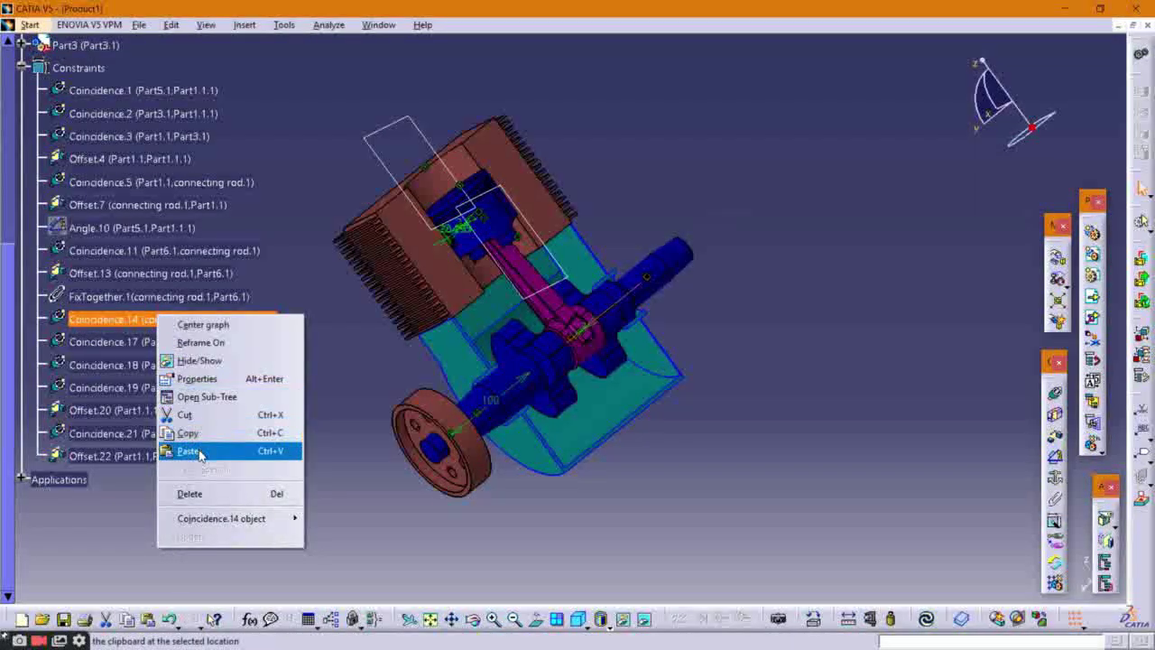
{"action": "left_click", "coordinate": [197, 492]}
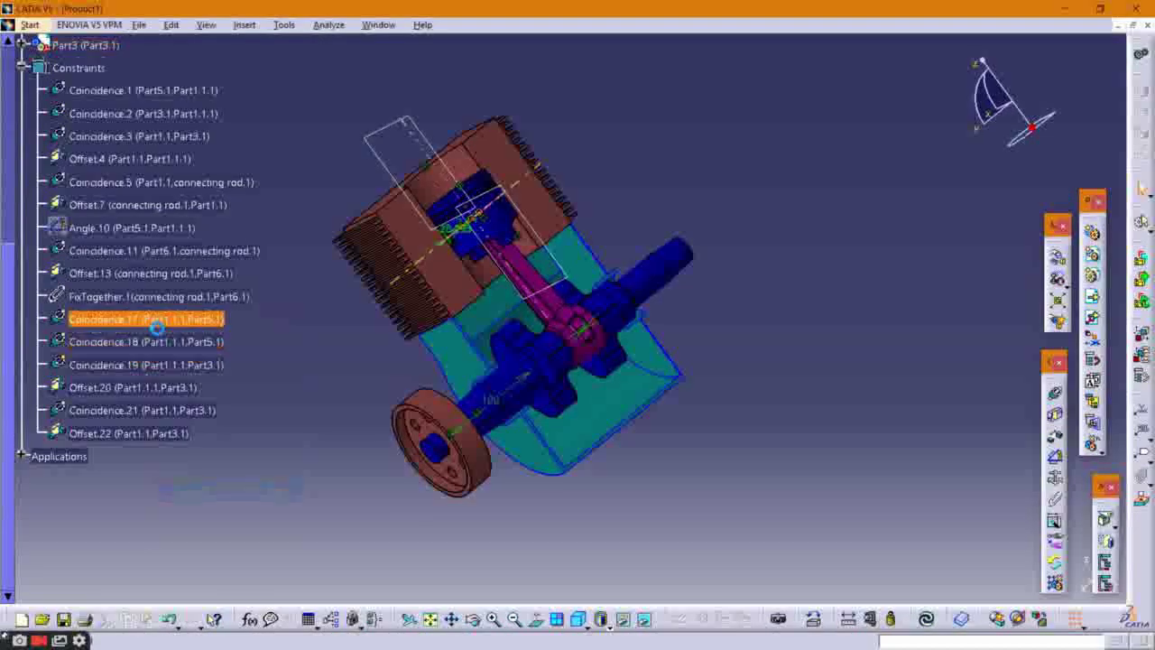
{"action": "right_click", "coordinate": [177, 251]}
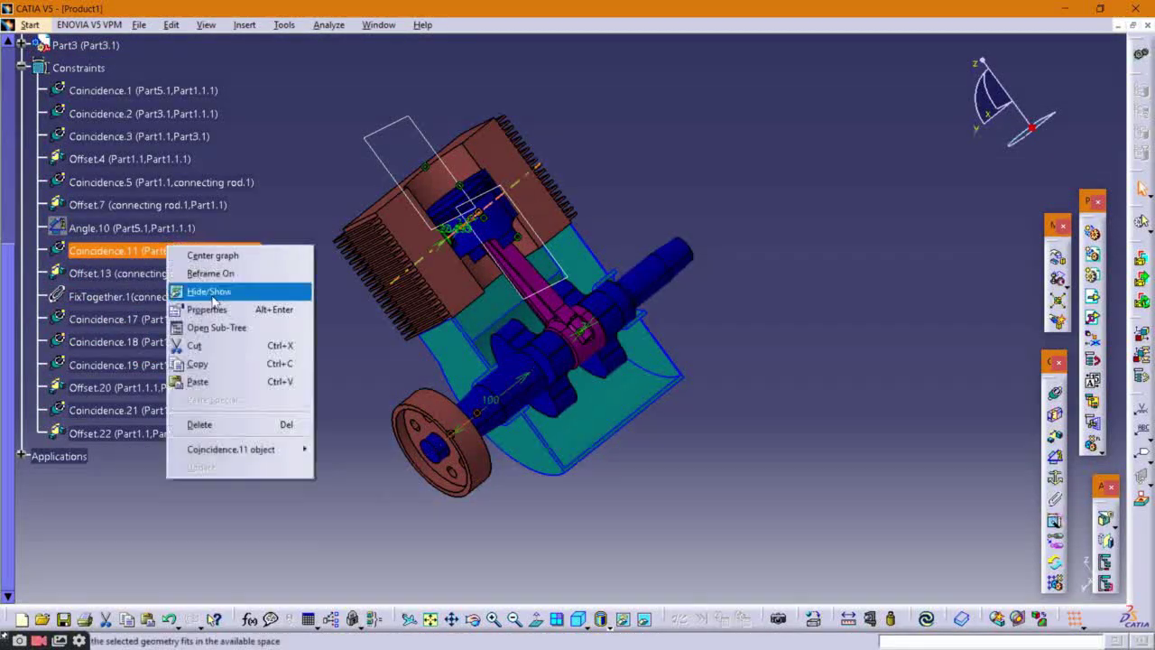
{"action": "left_click", "coordinate": [197, 425]}
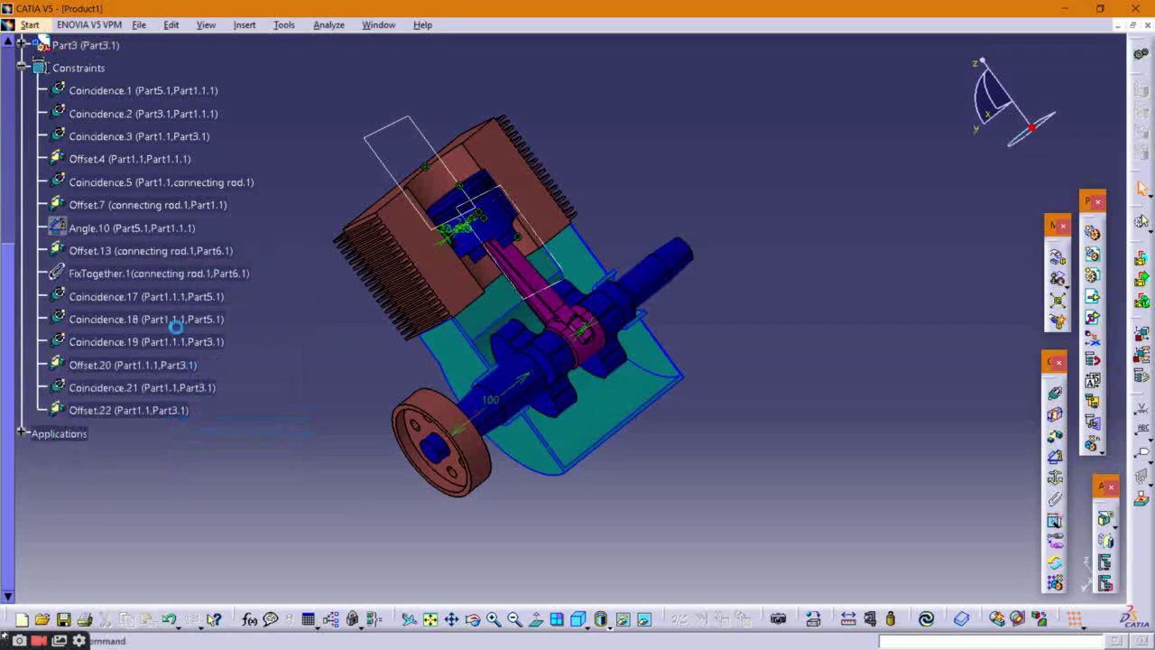
{"action": "right_click", "coordinate": [177, 182]}
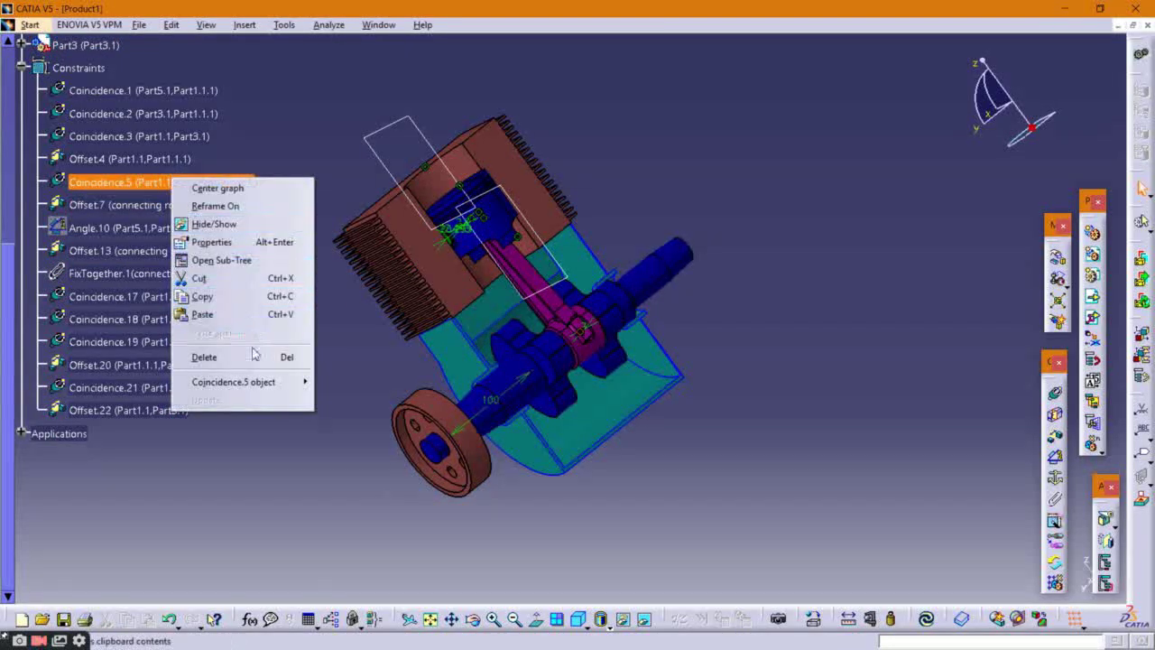
{"action": "left_click", "coordinate": [213, 358]}
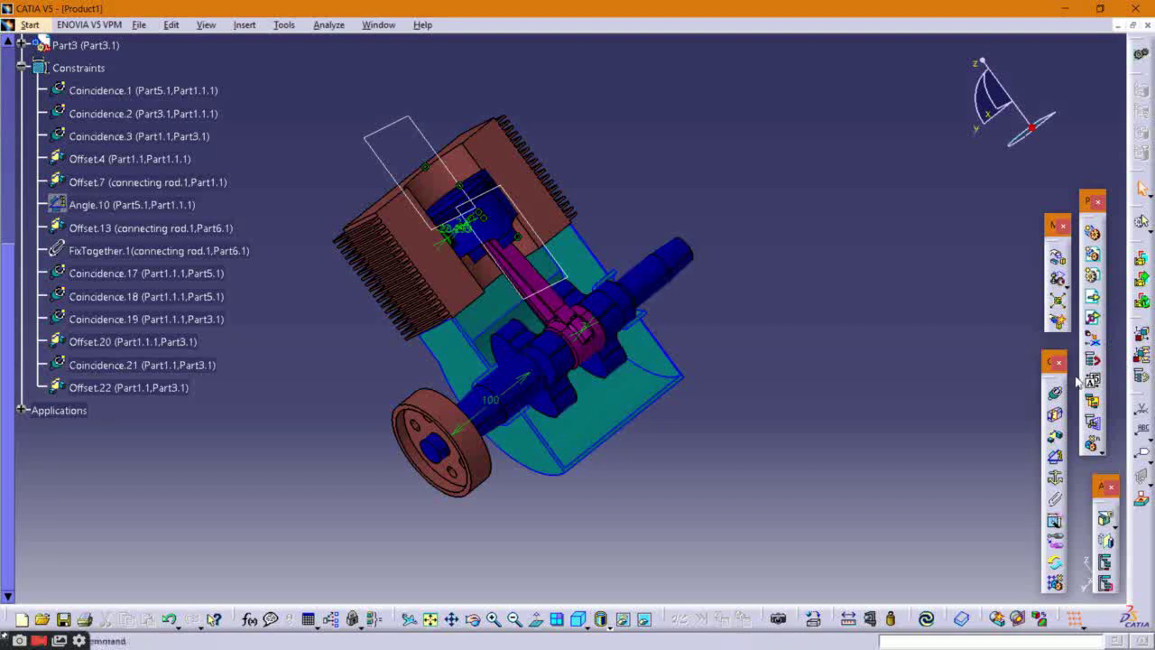
Step: Add a coincidence constraint between the crankshaft axis and the magenta rod's big-end axis, and update the assembly
{"action": "left_click", "coordinate": [1056, 397]}
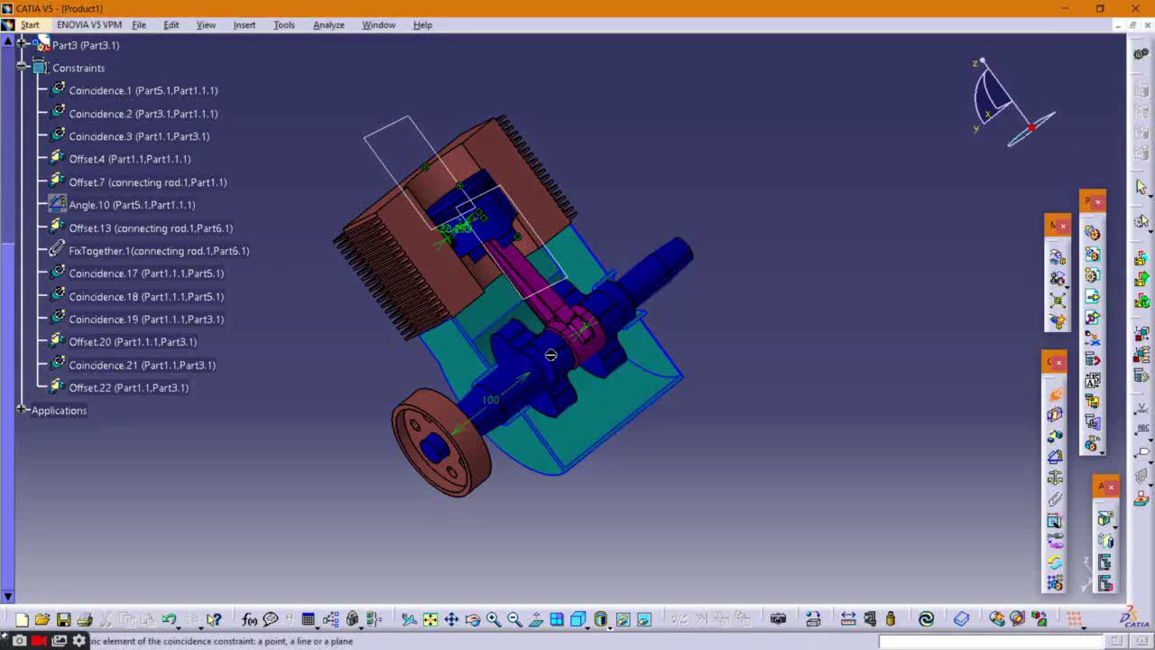
{"action": "left_click", "coordinate": [559, 343]}
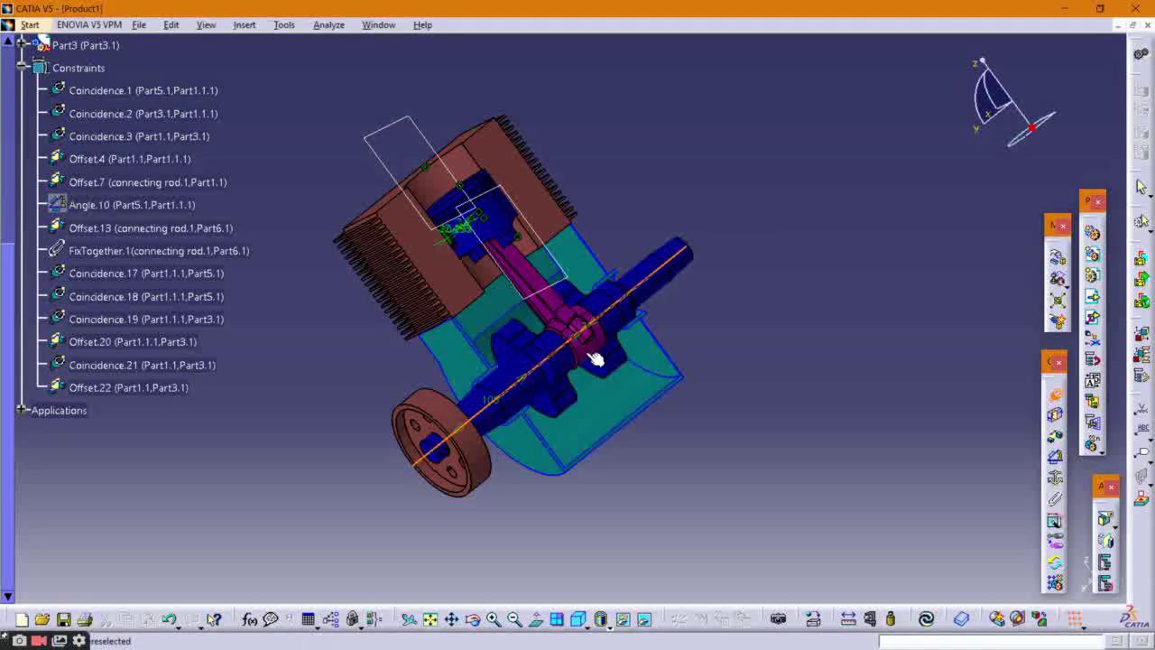
{"action": "left_click", "coordinate": [589, 356]}
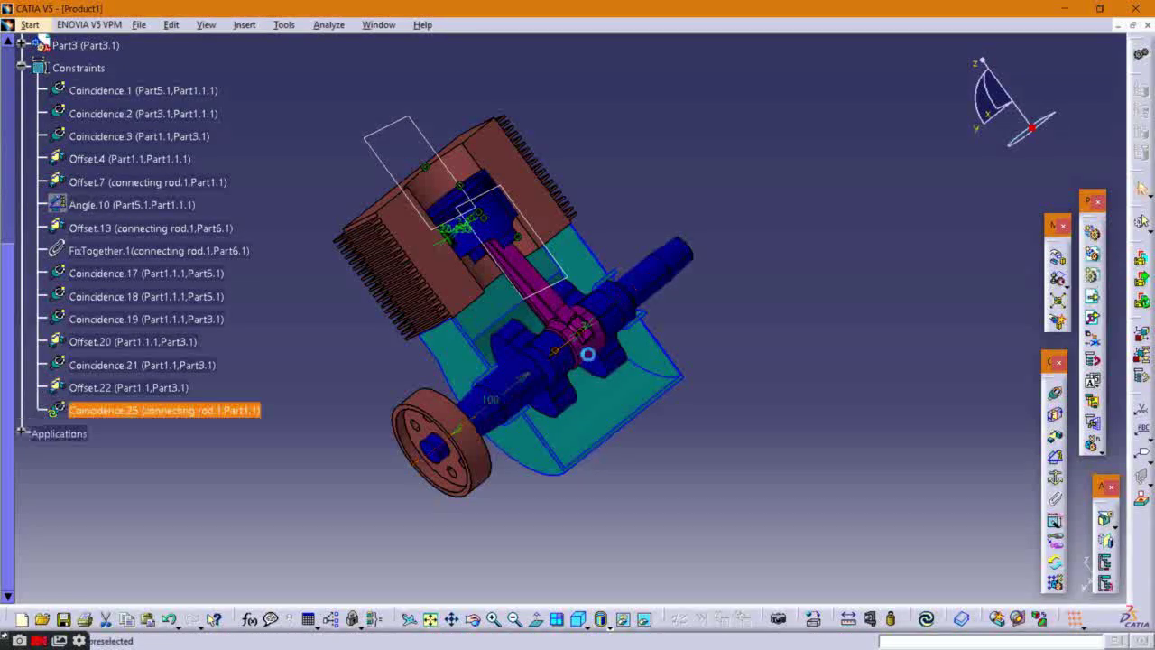
{"action": "left_click", "coordinate": [929, 620]}
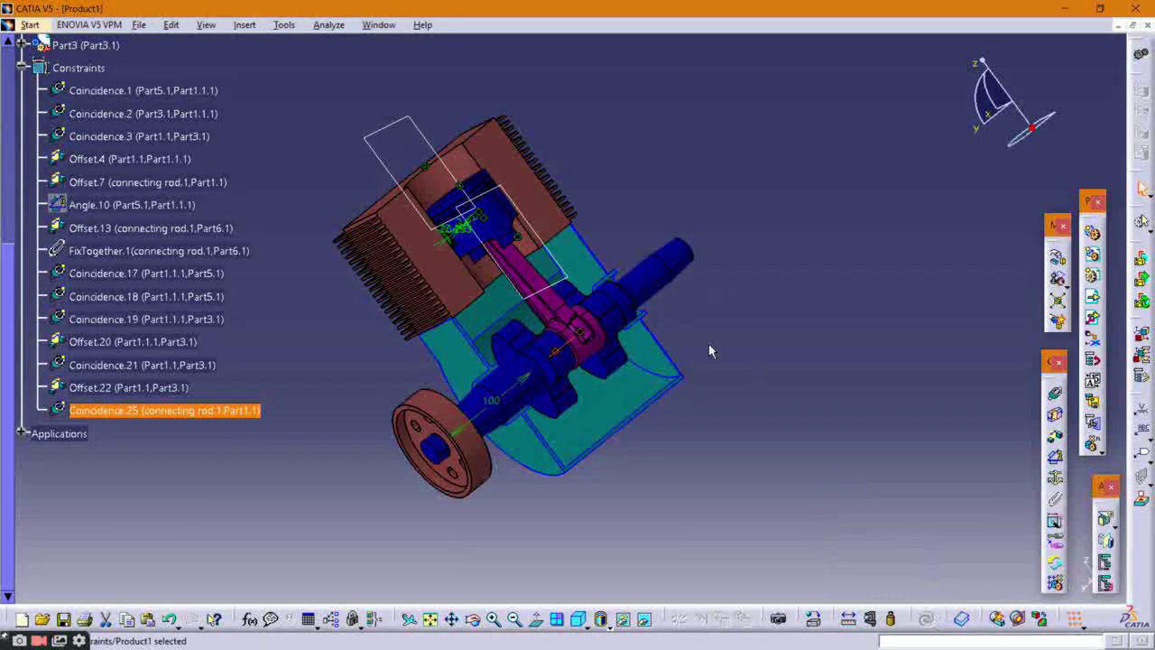
Step: Switch from the assembly workbench to the DMU Kinematics workbench
{"action": "middle_click_drag", "start_coordinate": [543, 316], "coordinate": [509, 380]}
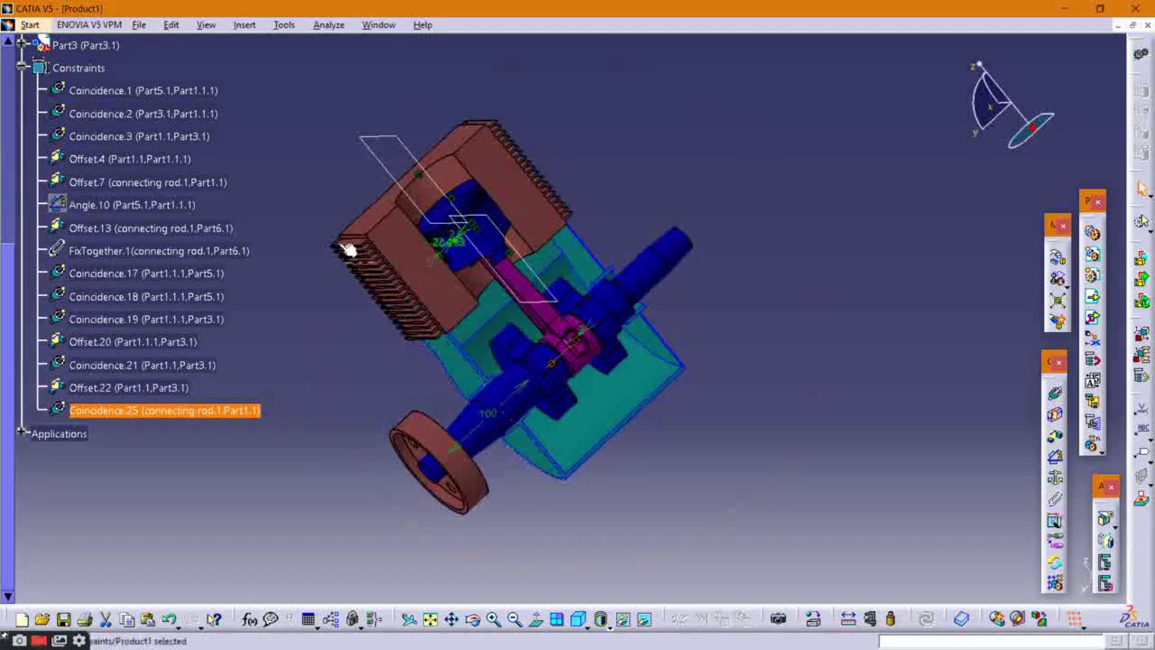
{"action": "left_click", "coordinate": [25, 24]}
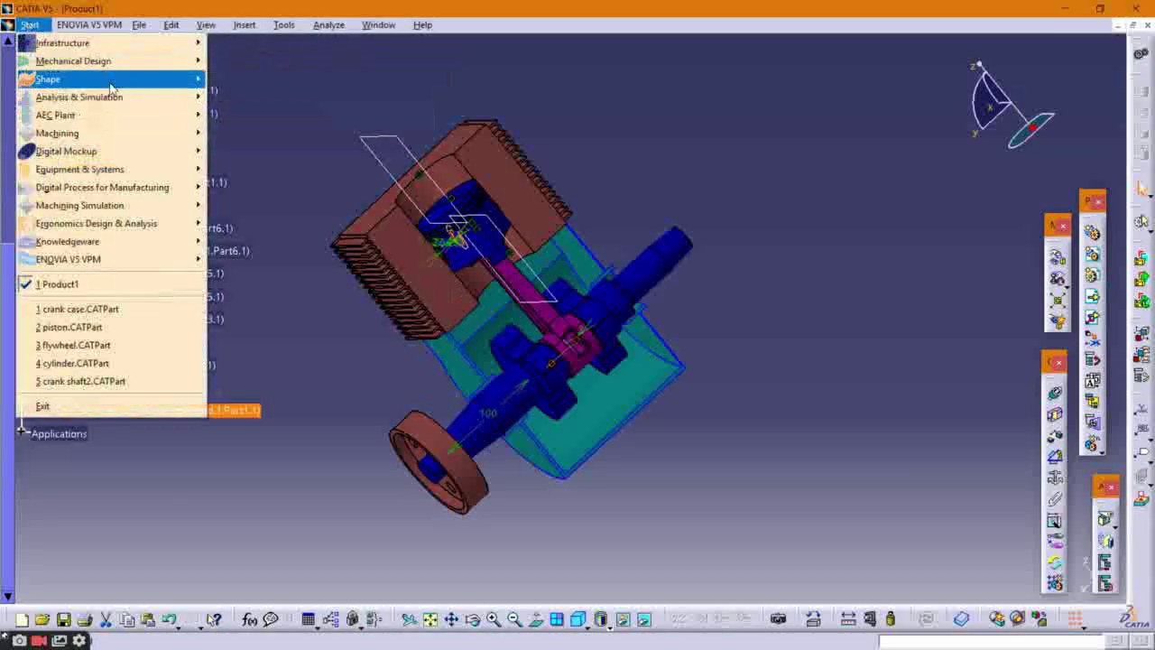
{"action": "mouse_move", "coordinate": [158, 158]}
{"action": "left_click", "coordinate": [271, 187]}
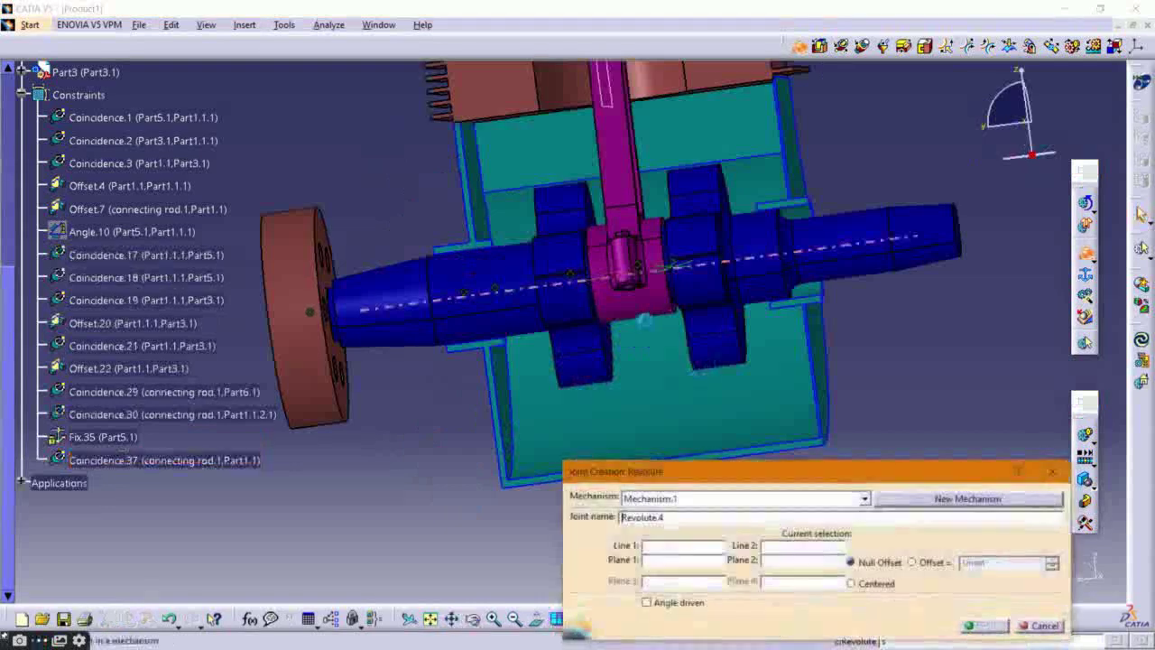
Step: Create a revolute joint with offset between the magenta rod and the crankshaft, using their shared axis and facing side planes
{"action": "left_click", "coordinate": [636, 309]}
{"action": "left_click", "coordinate": [570, 309]}
{"action": "middle_click_drag", "start_coordinate": [627, 323], "coordinate": [379, 311]}
{"action": "left_click", "coordinate": [542, 325]}
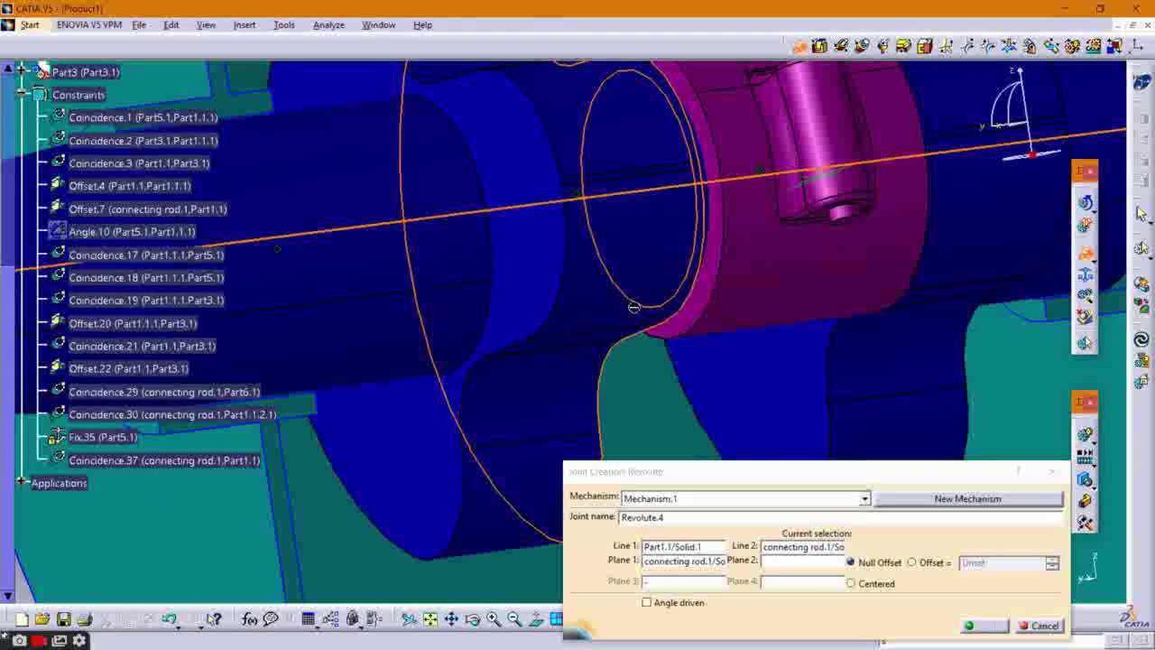
{"action": "left_click", "coordinate": [716, 295]}
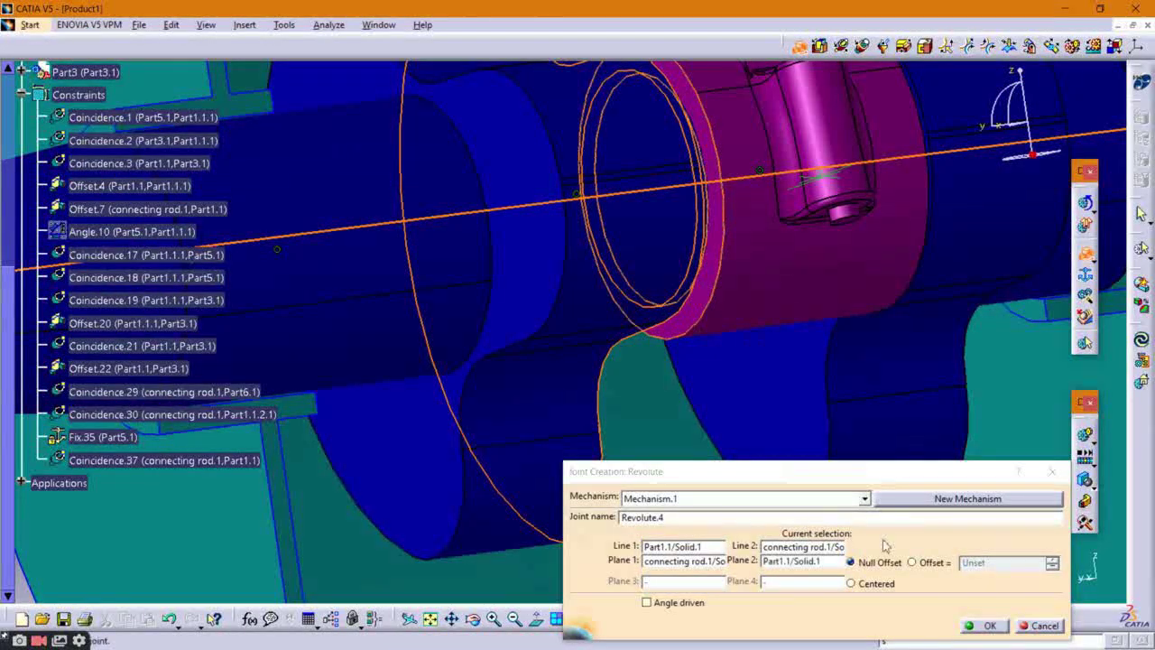
{"action": "left_click", "coordinate": [925, 564]}
{"action": "left_click", "coordinate": [988, 628]}
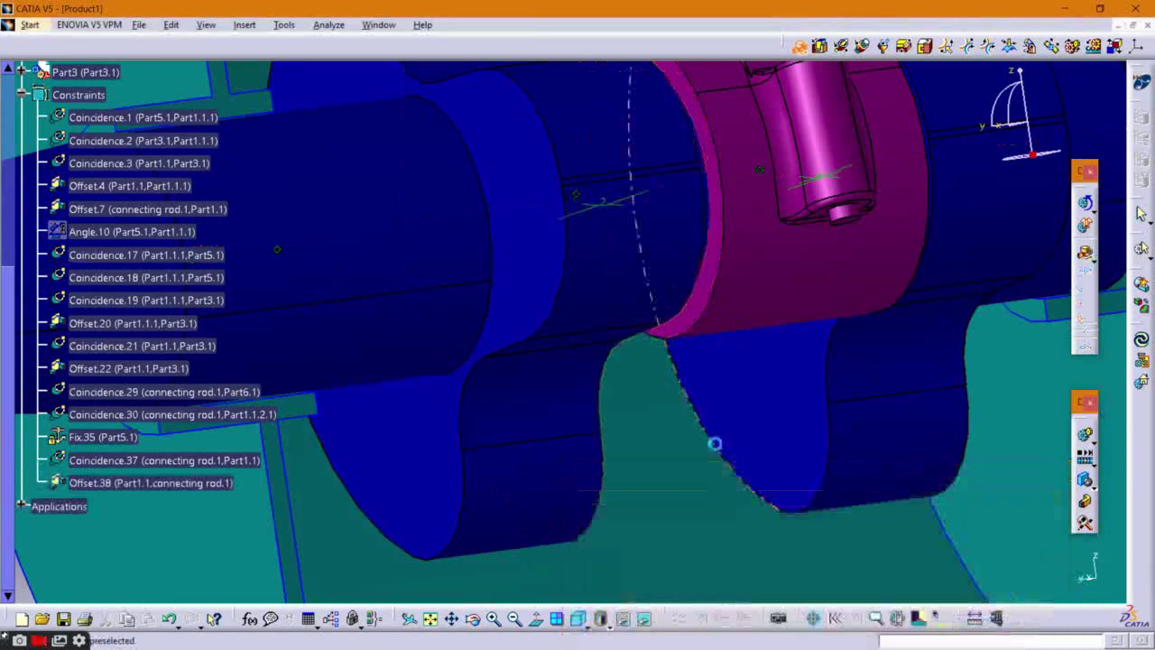
Step: Create an angle-driven revolute joint with offset between the crankshaft and crankcase, using the crankshaft's end face and the crankcase's bearing face
{"action": "middle_click_drag", "start_coordinate": [665, 315], "coordinate": [810, 368], "text": "ctrl"}
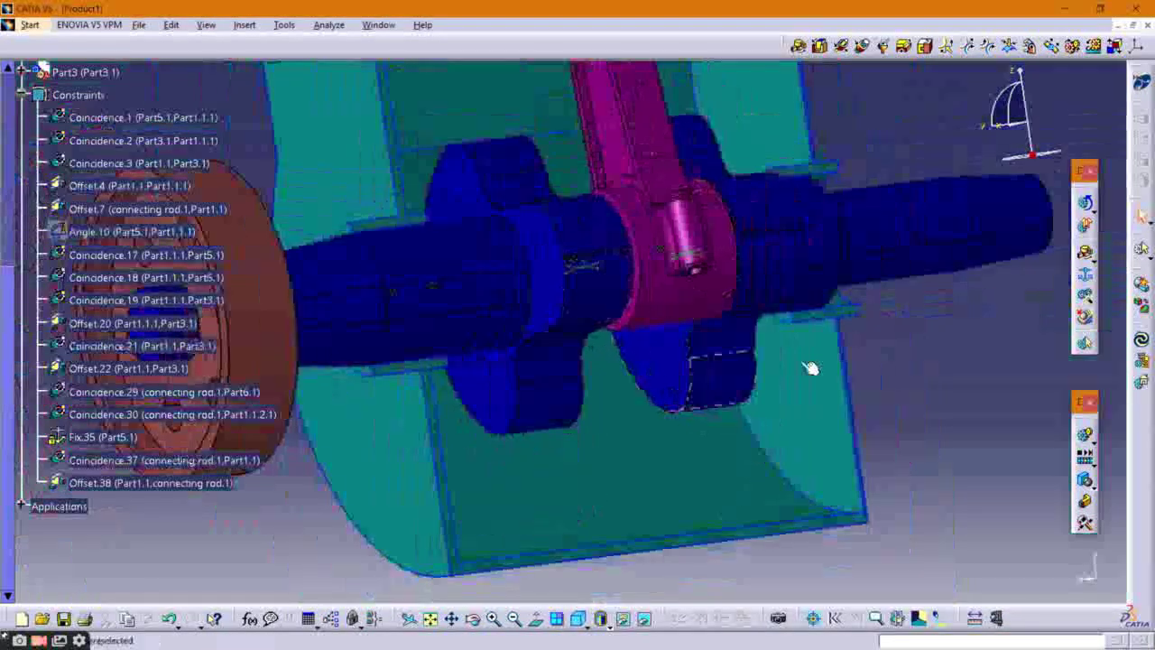
{"action": "left_click", "coordinate": [799, 45]}
{"action": "middle_click_drag", "start_coordinate": [459, 245], "coordinate": [548, 496]}
{"action": "left_click", "coordinate": [571, 251]}
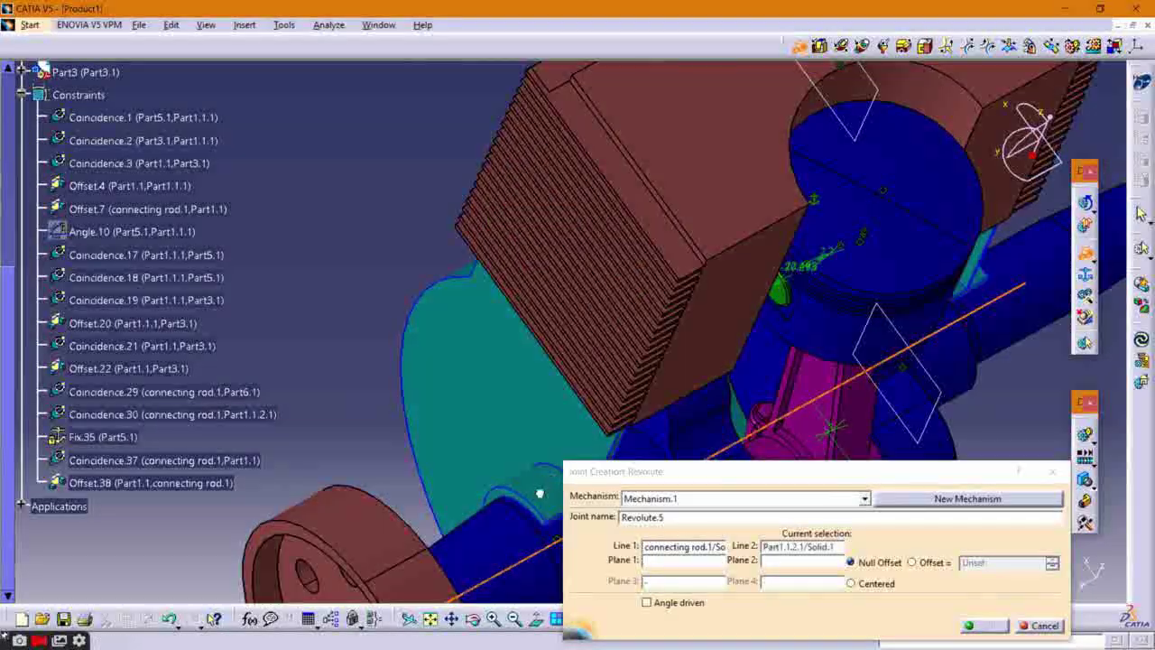
{"action": "middle_click_drag", "start_coordinate": [585, 433], "coordinate": [581, 111]}
{"action": "left_click", "coordinate": [333, 330]}
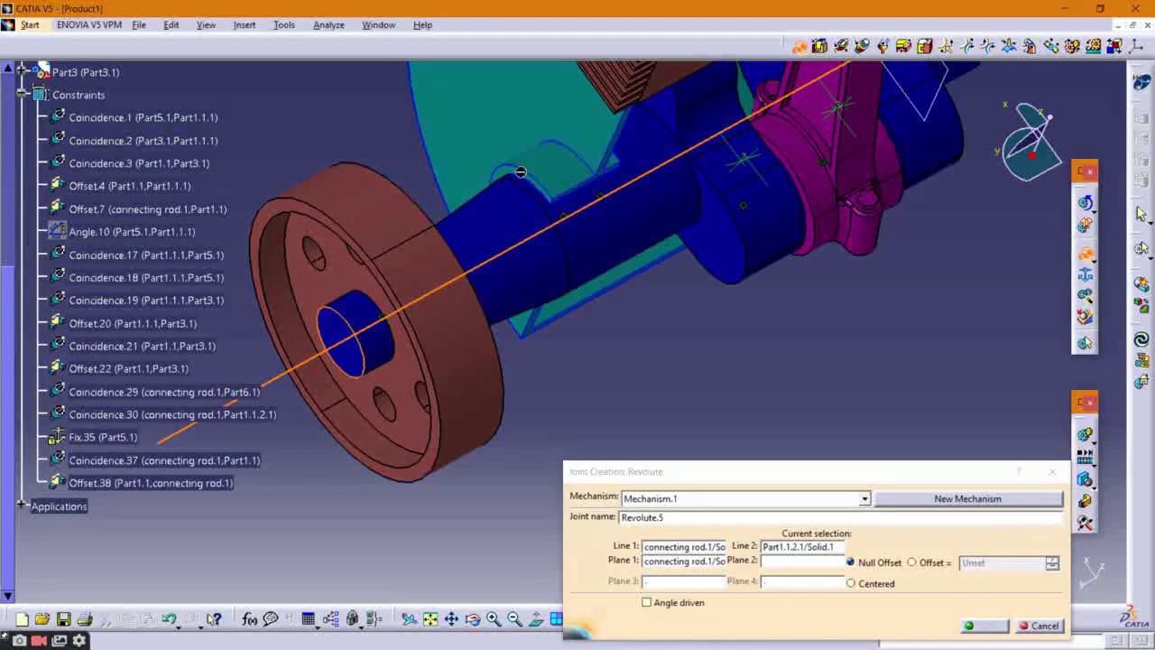
{"action": "middle_click_drag", "start_coordinate": [520, 171], "coordinate": [584, 379]}
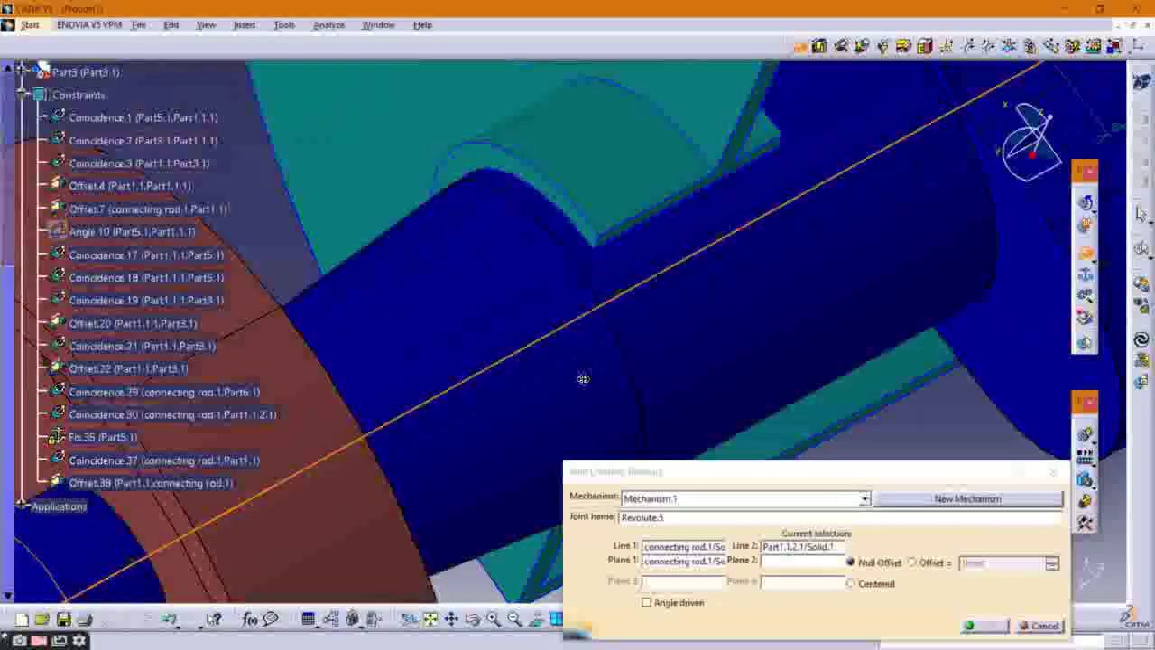
{"action": "left_click", "coordinate": [492, 171]}
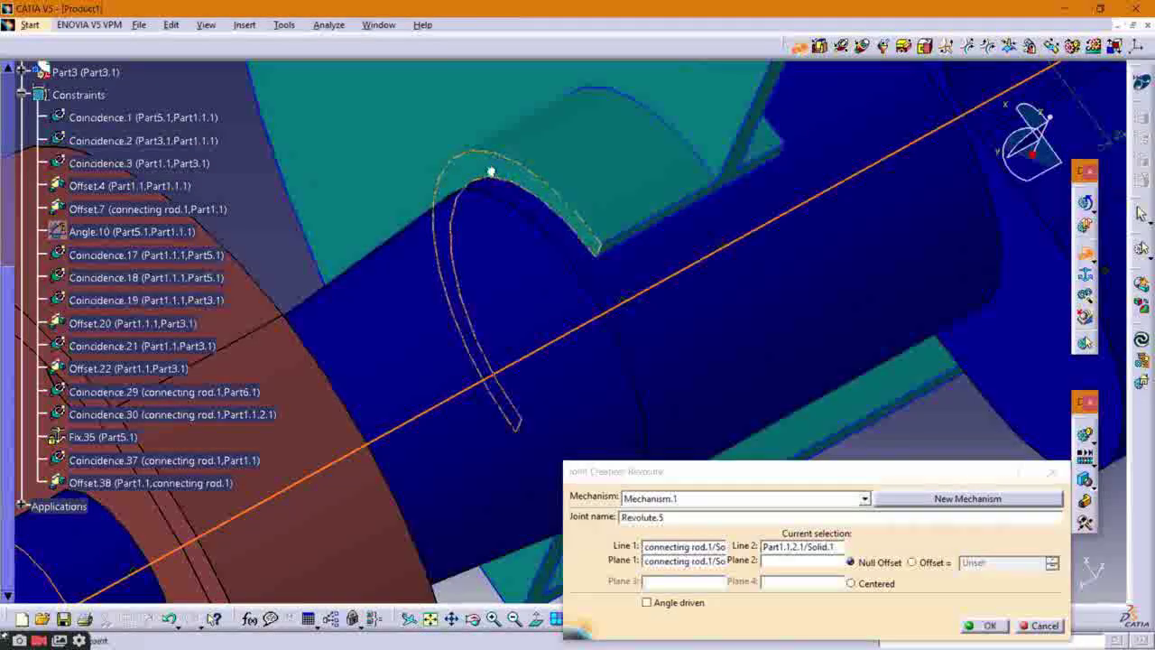
{"action": "left_click", "coordinate": [912, 562]}
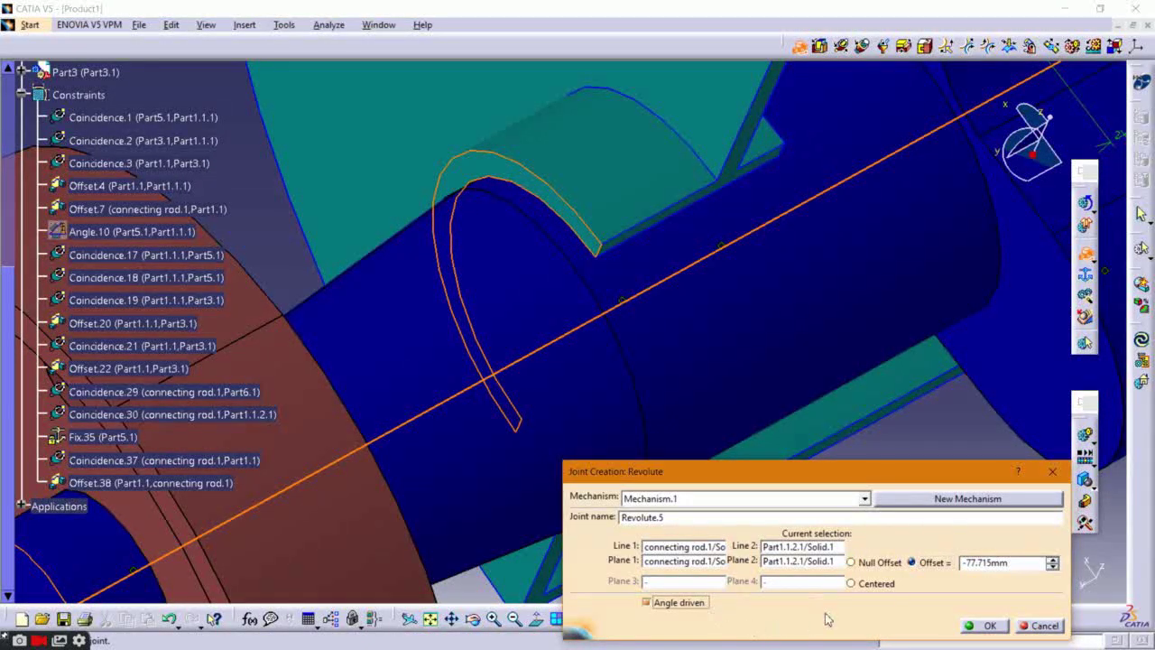
{"action": "left_click", "coordinate": [983, 625]}
Step: Create a rigid joint between the crankcase (Part1.1.2.1) and the cylinder (Part5.1)
{"action": "middle_click_drag", "start_coordinate": [647, 392], "coordinate": [602, 288]}
{"action": "middle_click_drag", "start_coordinate": [597, 418], "coordinate": [724, 325]}
{"action": "middle_click_drag", "start_coordinate": [737, 212], "coordinate": [654, 299]}
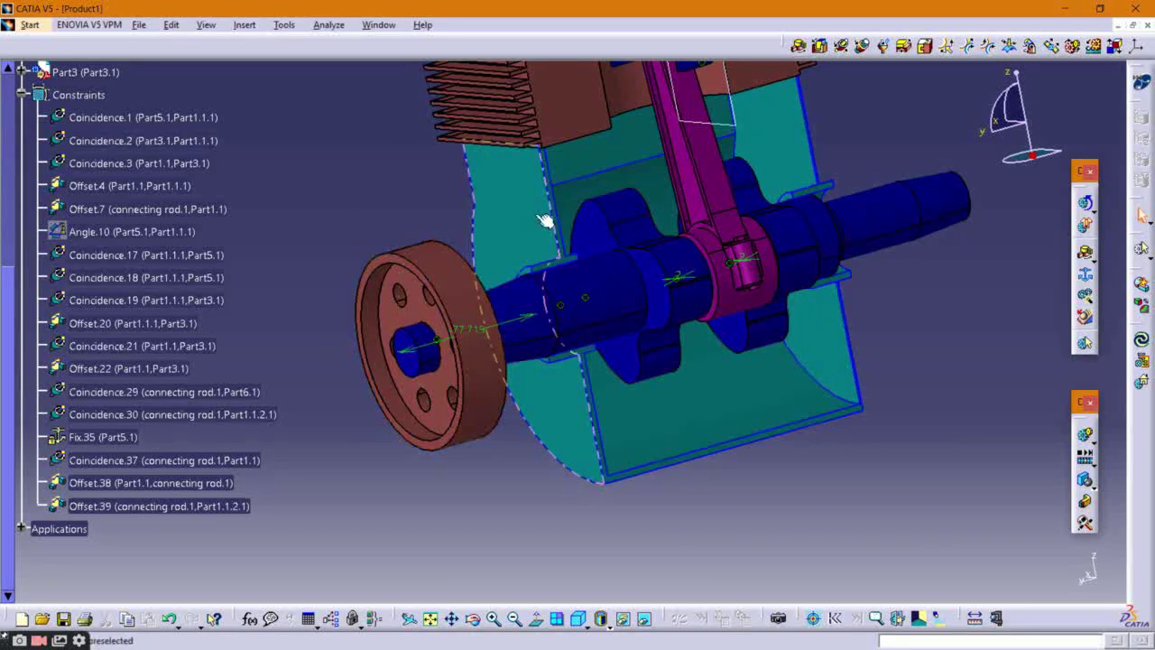
{"action": "left_click", "coordinate": [925, 47]}
{"action": "left_click", "coordinate": [554, 105]}
{"action": "left_click", "coordinate": [555, 106]}
{"action": "left_click", "coordinate": [236, 290]}
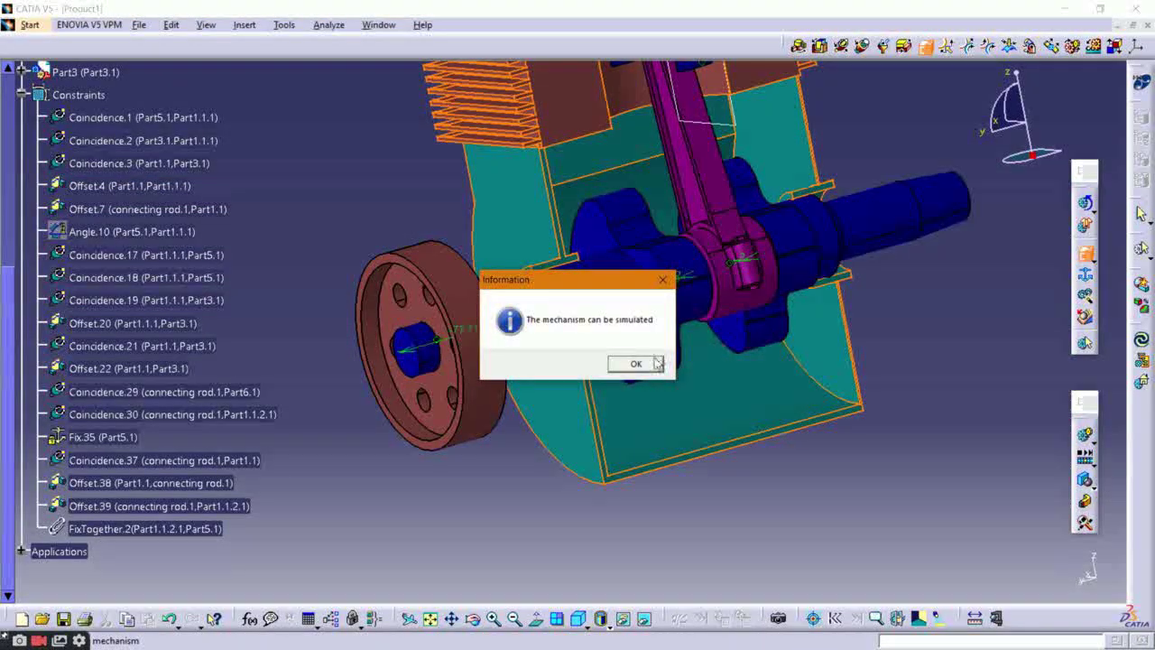
{"action": "left_click", "coordinate": [637, 364]}
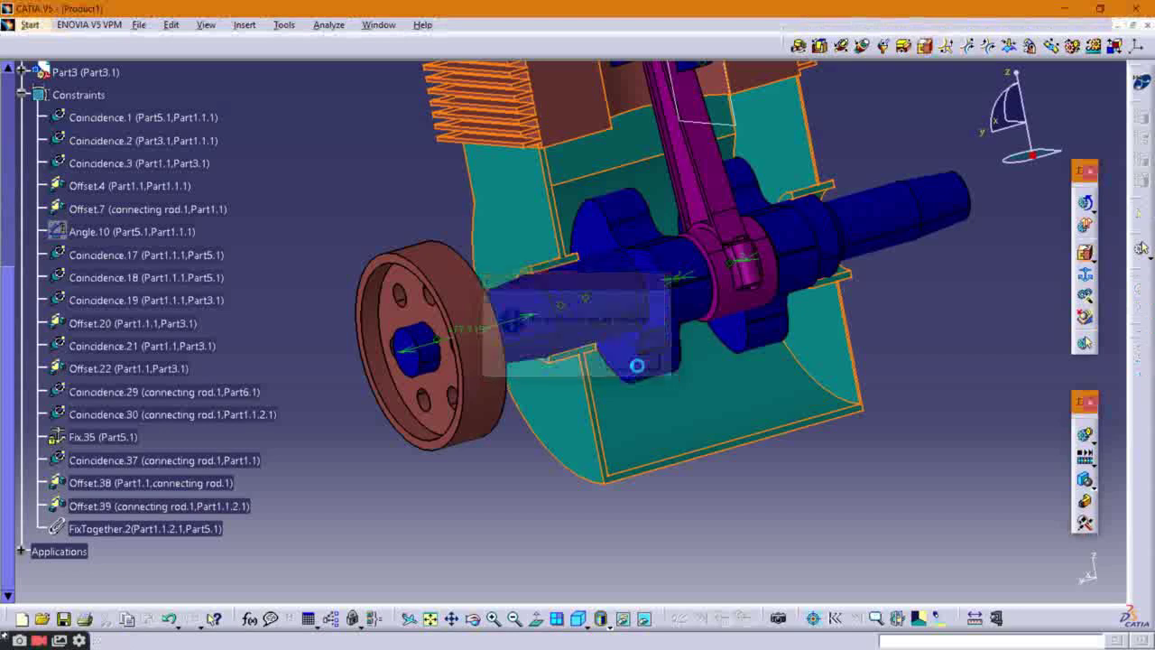
Step: Create a rigid joint between the flywheel (Part6.1) and the crankshaft (connecting rod.1)
{"action": "left_click", "coordinate": [927, 48]}
{"action": "left_click", "coordinate": [552, 307]}
{"action": "left_click", "coordinate": [551, 305]}
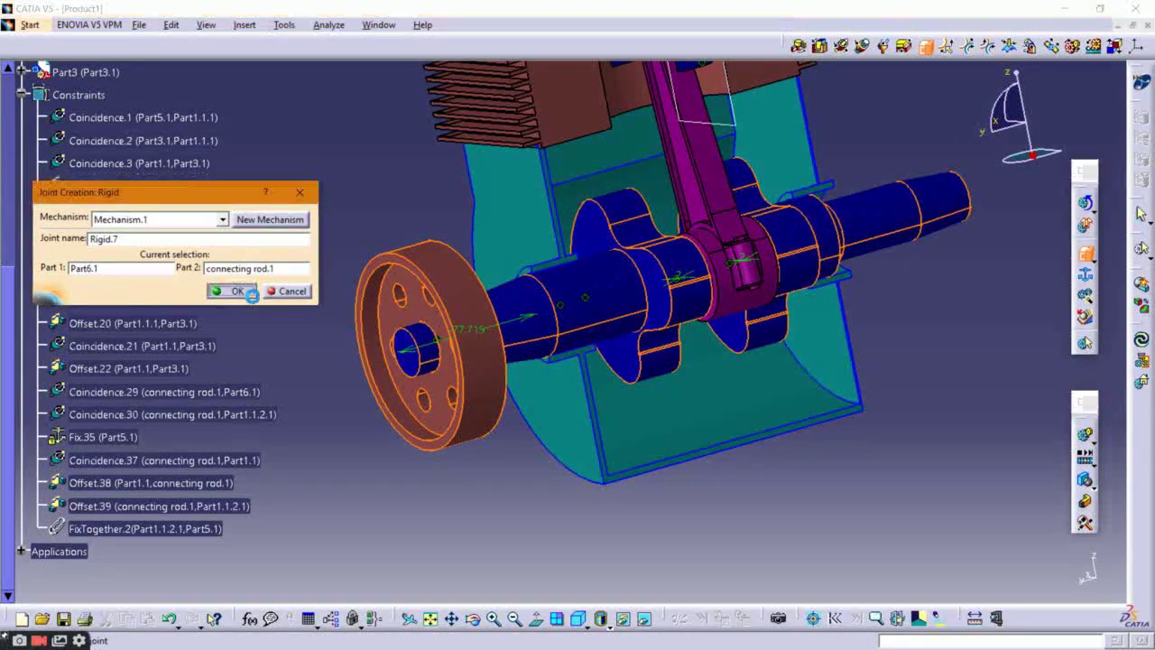
{"action": "left_click", "coordinate": [238, 291]}
{"action": "left_click", "coordinate": [659, 365]}
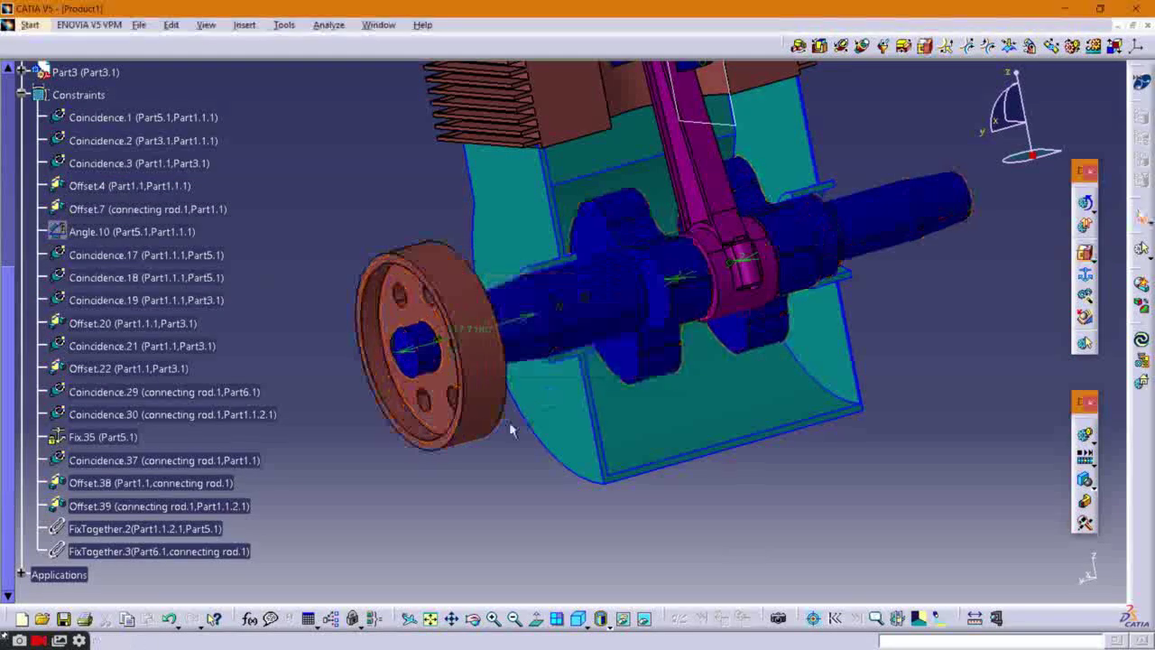
Step: Set the crankcase as the mechanism's fixed part
{"action": "left_click", "coordinate": [1086, 275]}
{"action": "left_click", "coordinate": [567, 345]}
{"action": "left_click", "coordinate": [639, 365]}
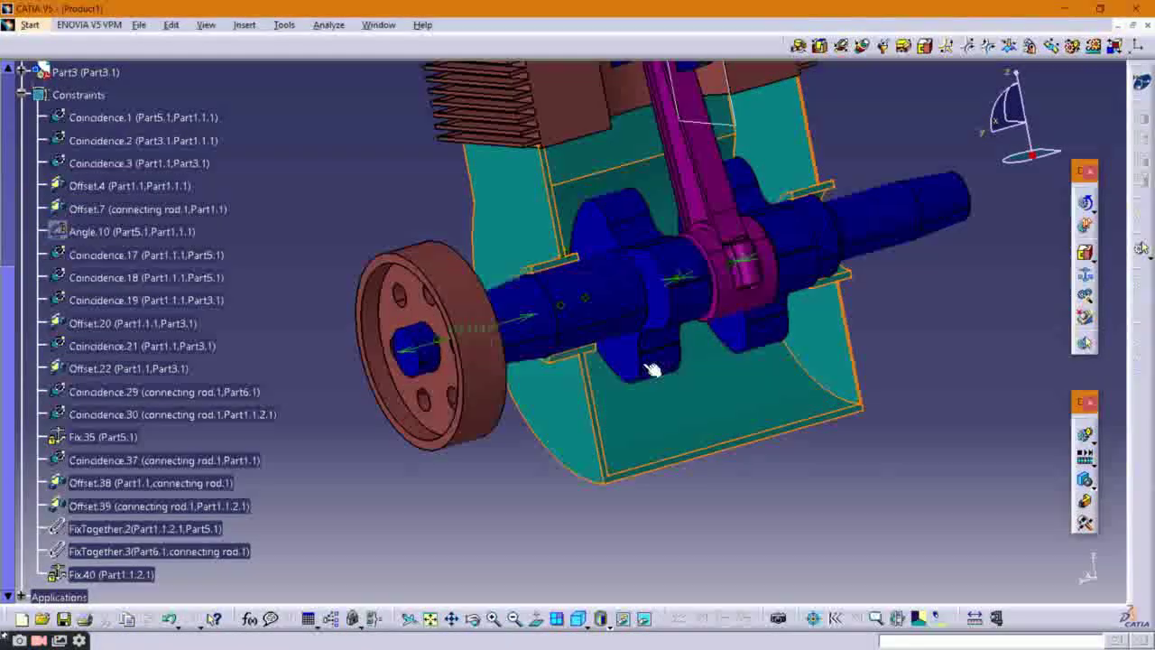
Step: Hide the two reference planes displayed around the cylinder bore and piston
{"action": "middle_click_drag", "start_coordinate": [909, 254], "coordinate": [909, 557]}
{"action": "right_click", "coordinate": [603, 128]}
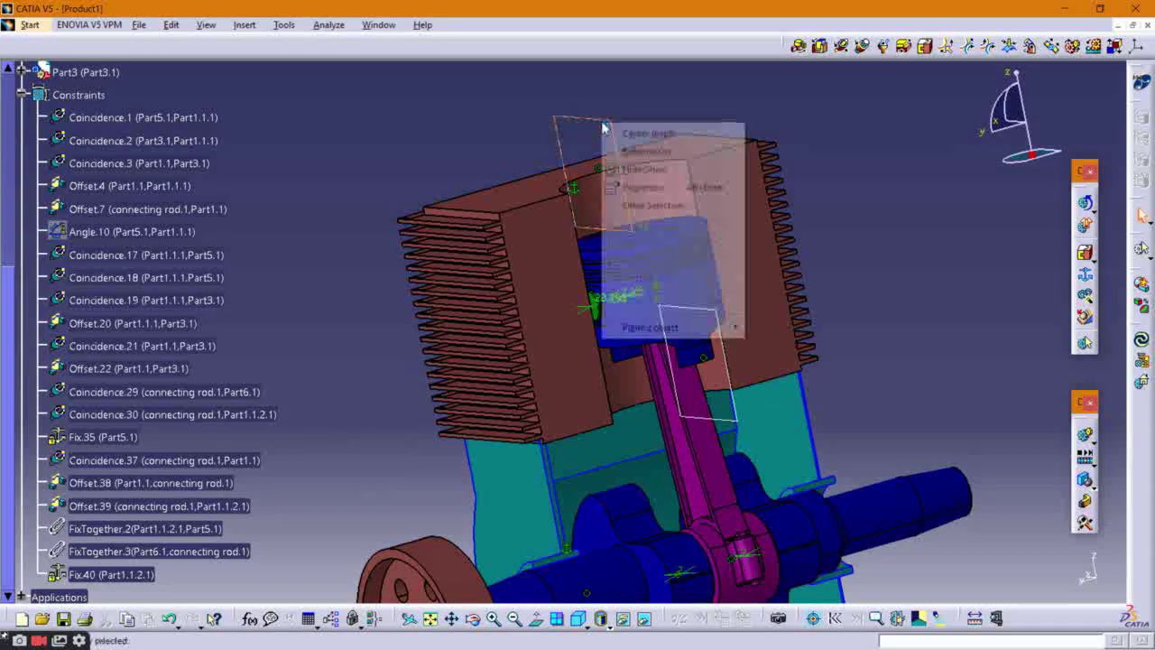
{"action": "left_click", "coordinate": [641, 169]}
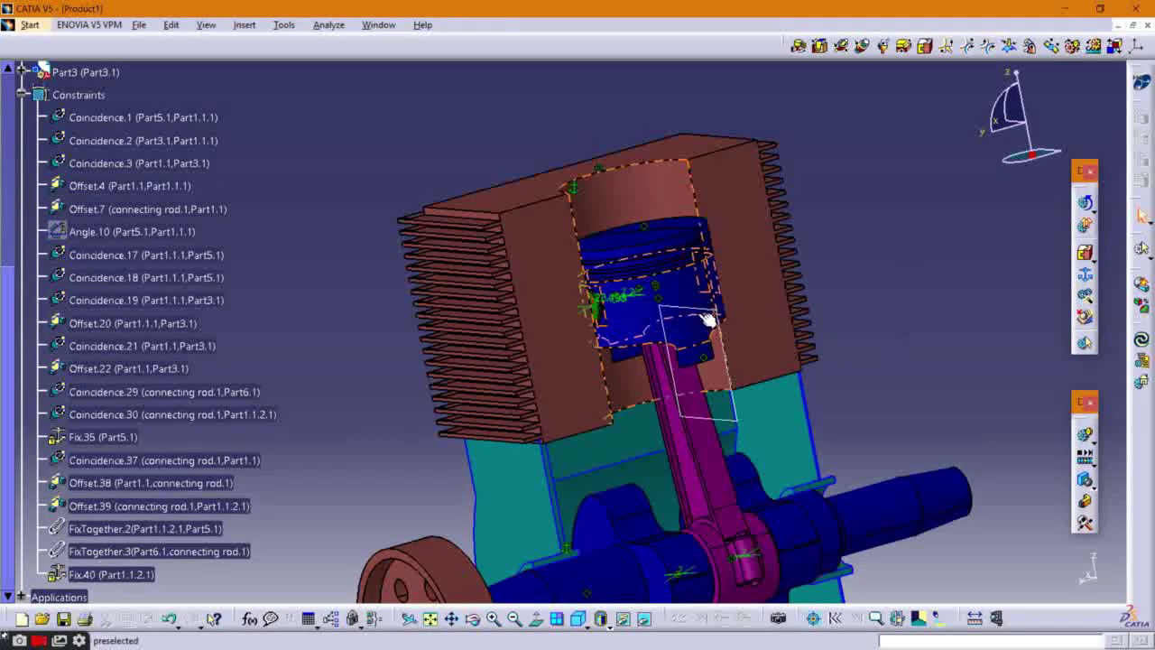
{"action": "right_click", "coordinate": [709, 316]}
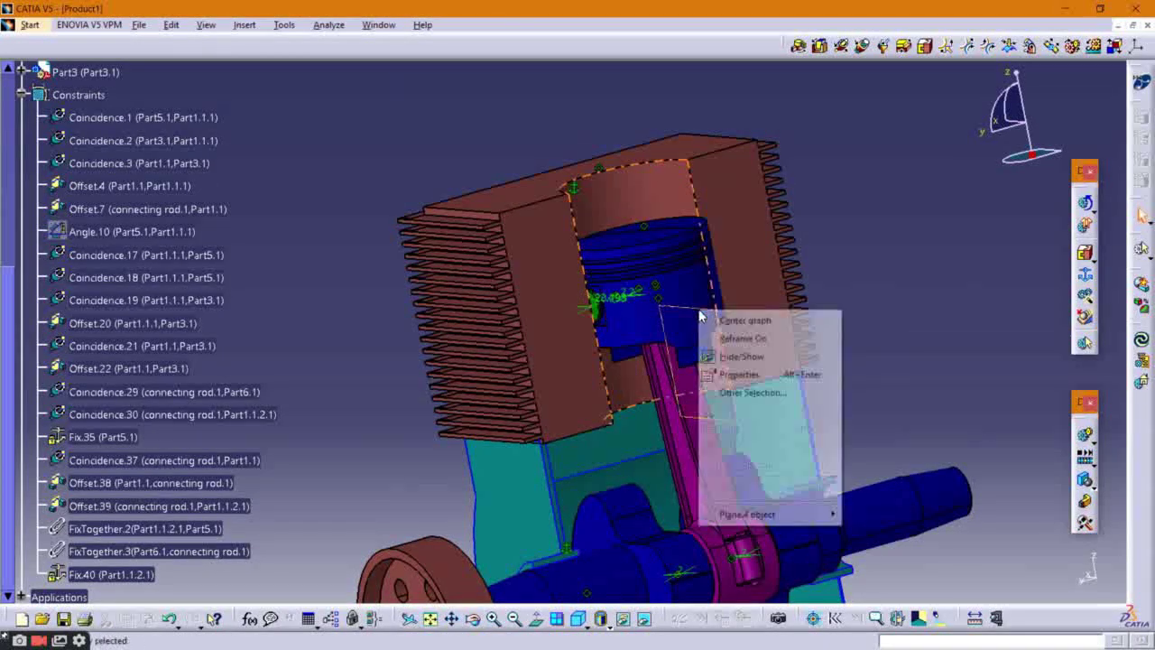
{"action": "left_click", "coordinate": [729, 357]}
Step: Hide the Offset.22, Offset.20 and Offset.4 constraints displayed on the piston
{"action": "middle_click_drag", "start_coordinate": [690, 336], "coordinate": [442, 307], "text": "ctrl"}
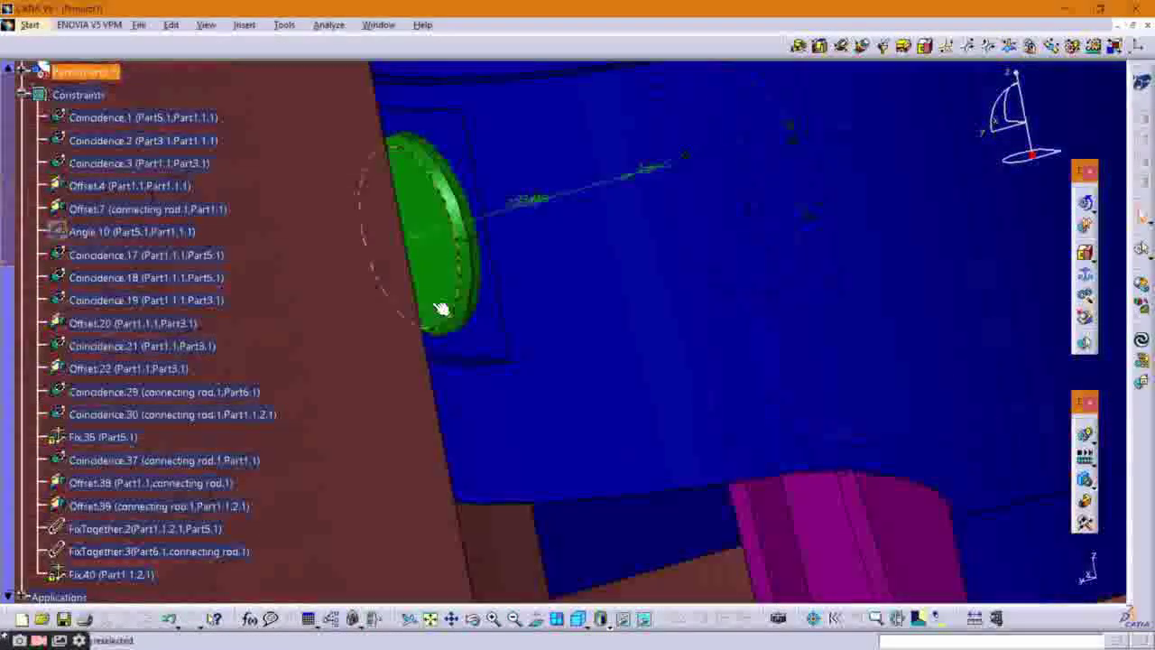
{"action": "right_click", "coordinate": [531, 202]}
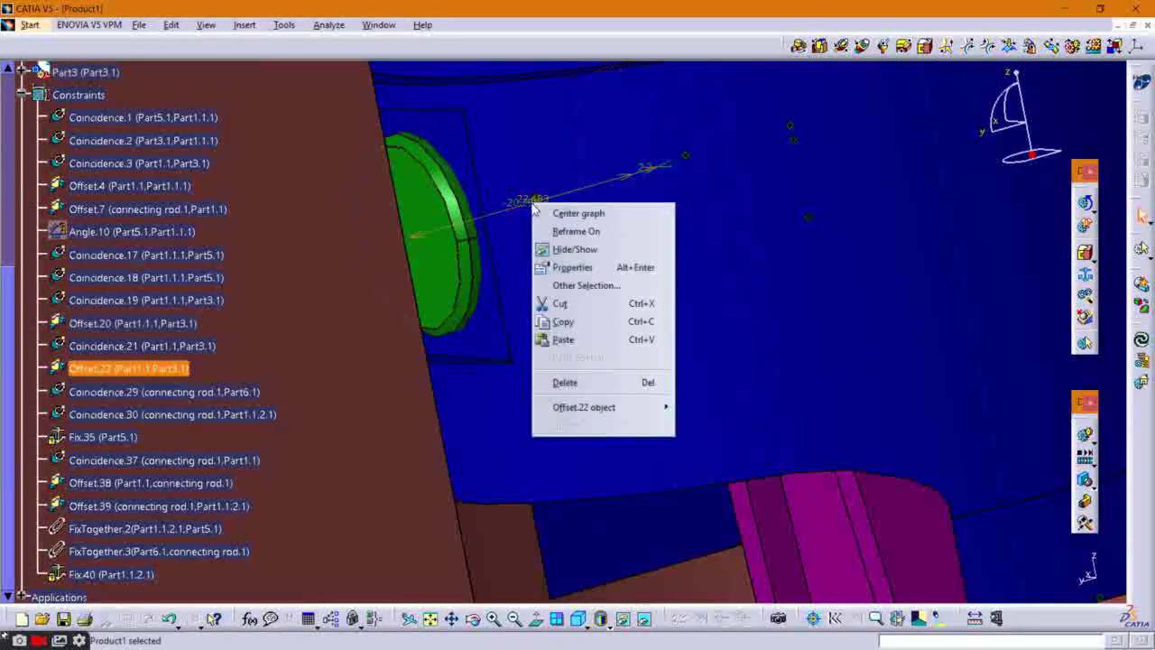
{"action": "left_click", "coordinate": [577, 250]}
{"action": "left_click", "coordinate": [529, 204]}
{"action": "right_click", "coordinate": [529, 204]}
{"action": "left_click", "coordinate": [562, 249]}
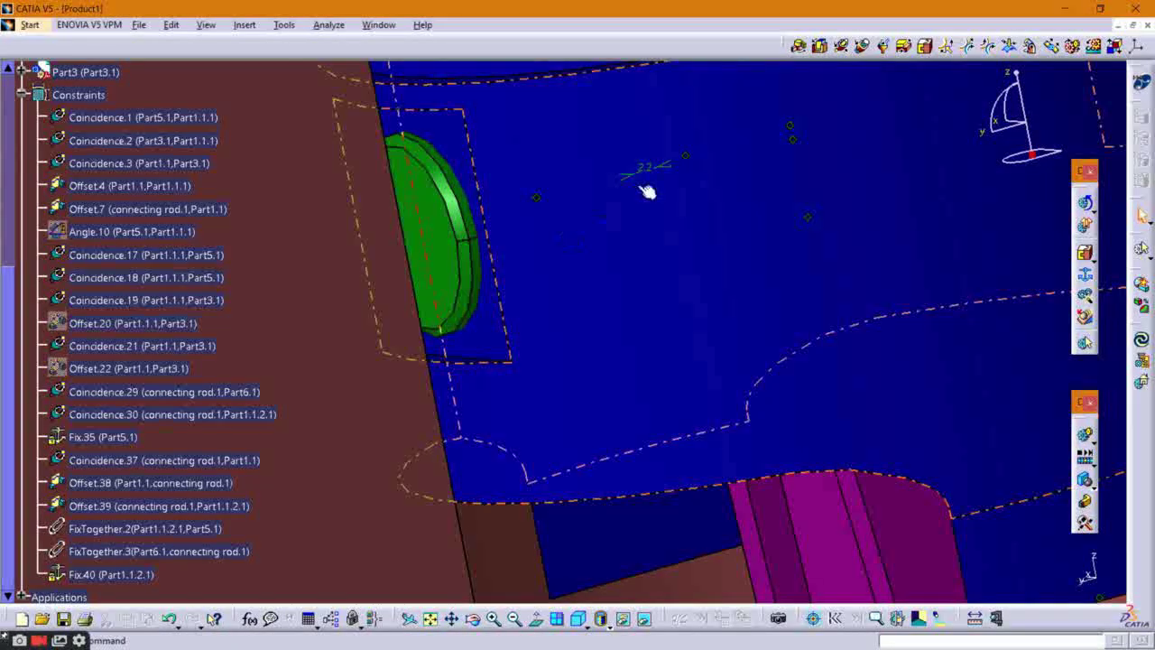
{"action": "left_click", "coordinate": [646, 169]}
{"action": "right_click", "coordinate": [647, 168]}
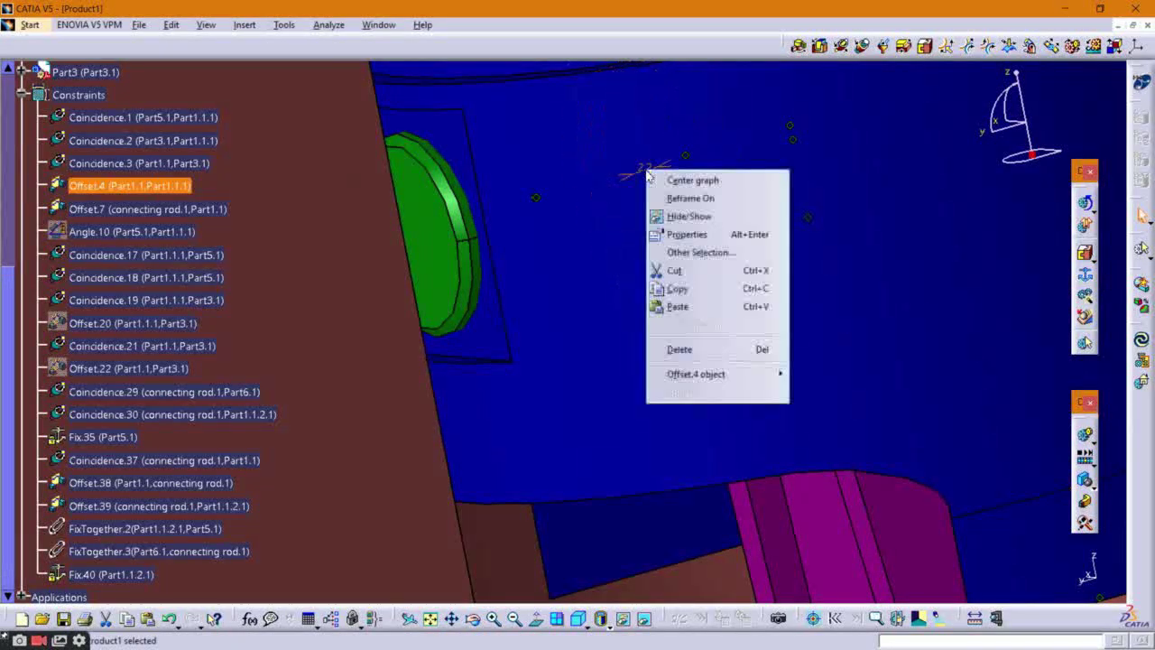
{"action": "left_click", "coordinate": [684, 217]}
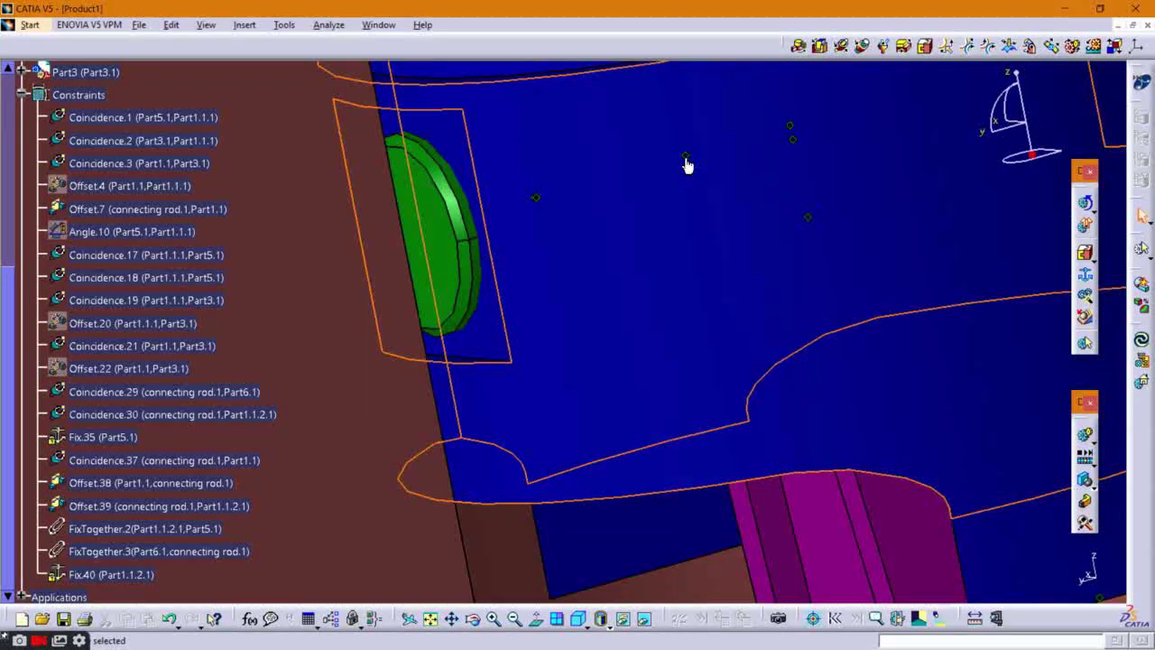
Step: Hide the Coincidence.21, Coincidence.17 and Coincidence.1 constraint symbols
{"action": "left_click", "coordinate": [687, 162]}
{"action": "right_click", "coordinate": [687, 161]}
{"action": "left_click", "coordinate": [726, 206]}
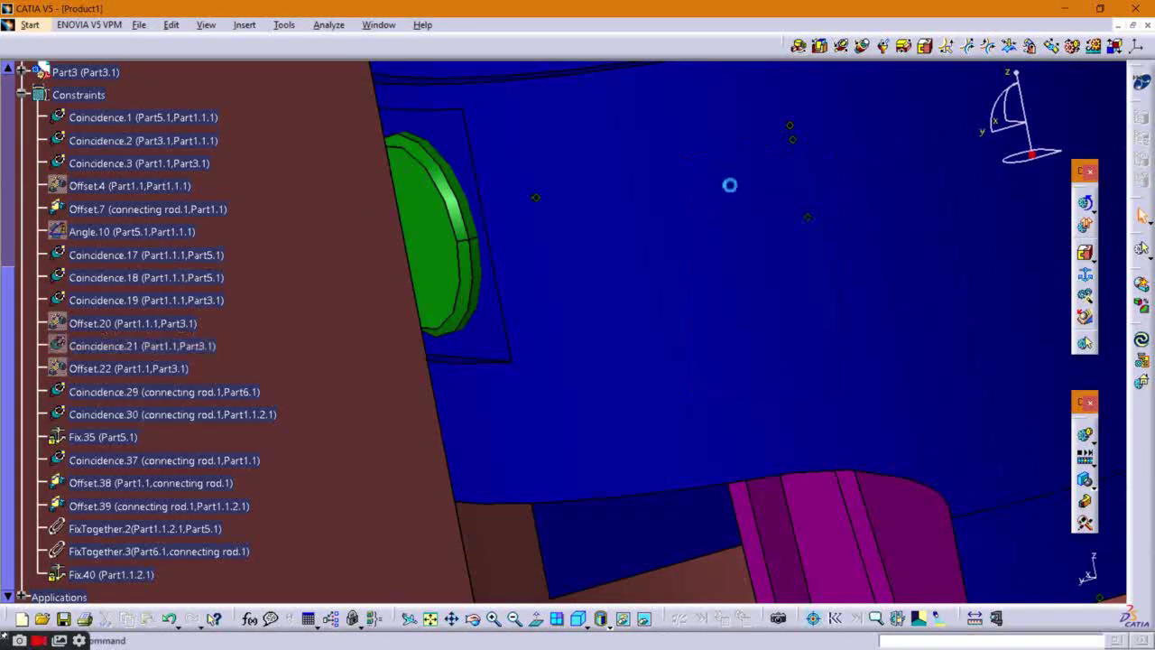
{"action": "left_click", "coordinate": [796, 147]}
{"action": "right_click", "coordinate": [797, 146]}
{"action": "left_click", "coordinate": [835, 194]}
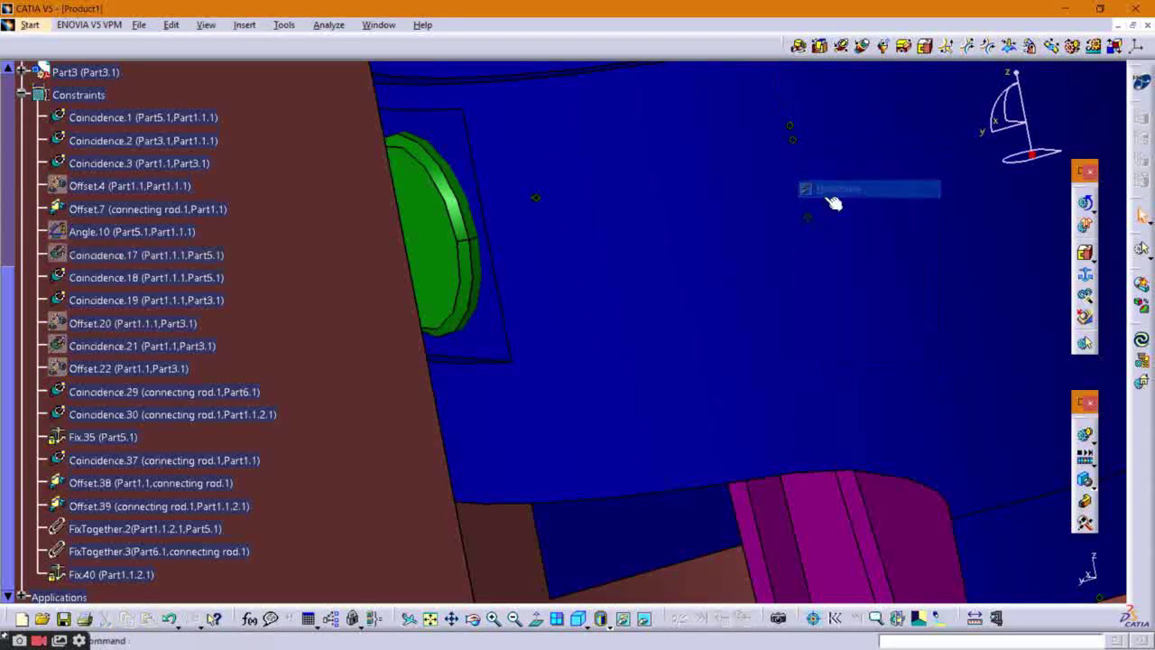
{"action": "left_click", "coordinate": [793, 144]}
{"action": "right_click", "coordinate": [793, 142]}
{"action": "left_click", "coordinate": [817, 189]}
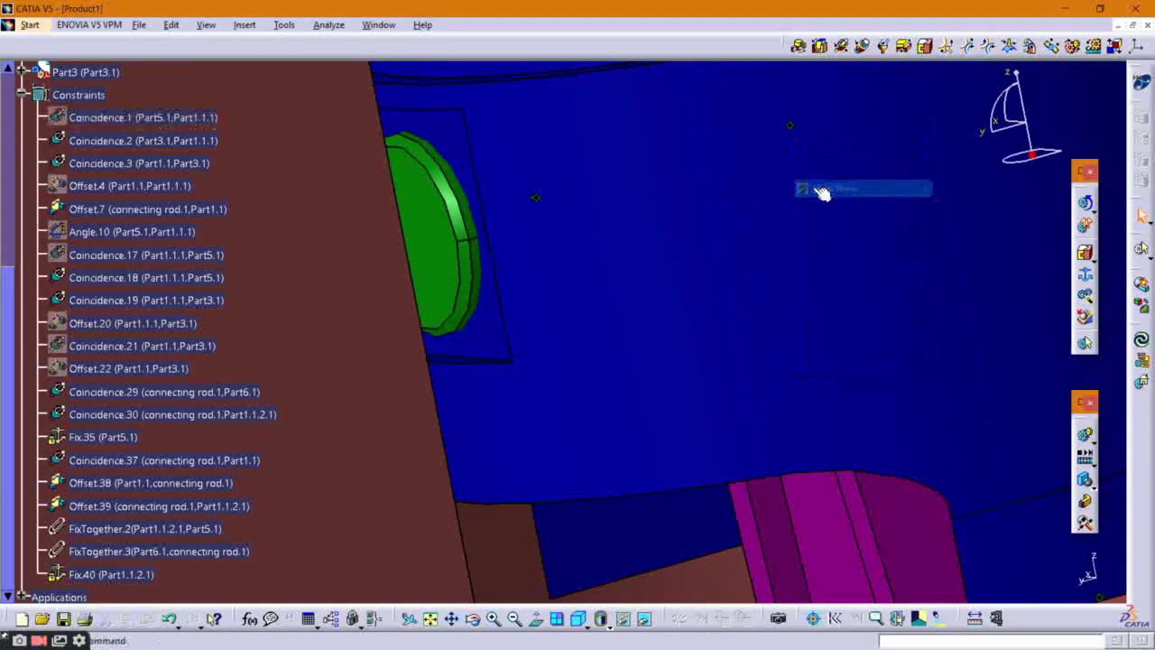
Step: Hide the Coincidence.19 and Coincidence.2 constraint symbols
{"action": "left_click", "coordinate": [797, 132]}
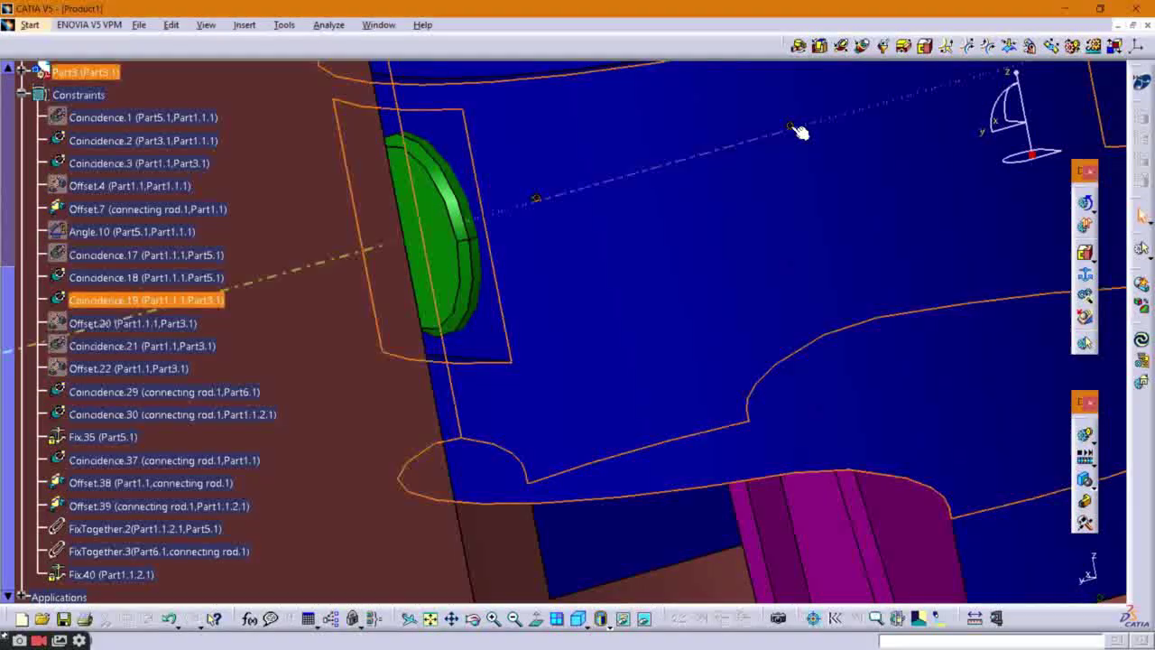
{"action": "right_click", "coordinate": [792, 128]}
{"action": "left_click", "coordinate": [833, 180]}
{"action": "middle_click_drag", "start_coordinate": [815, 191], "coordinate": [576, 121]}
{"action": "left_click", "coordinate": [517, 127]}
{"action": "right_click", "coordinate": [518, 127]}
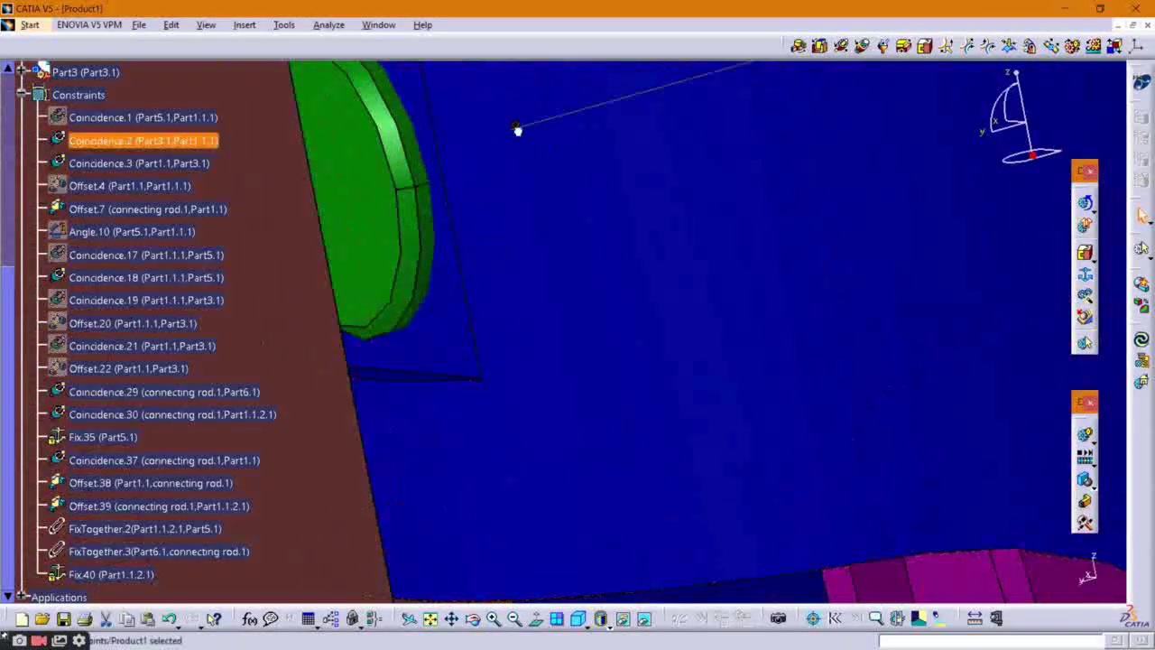
{"action": "left_click", "coordinate": [554, 176]}
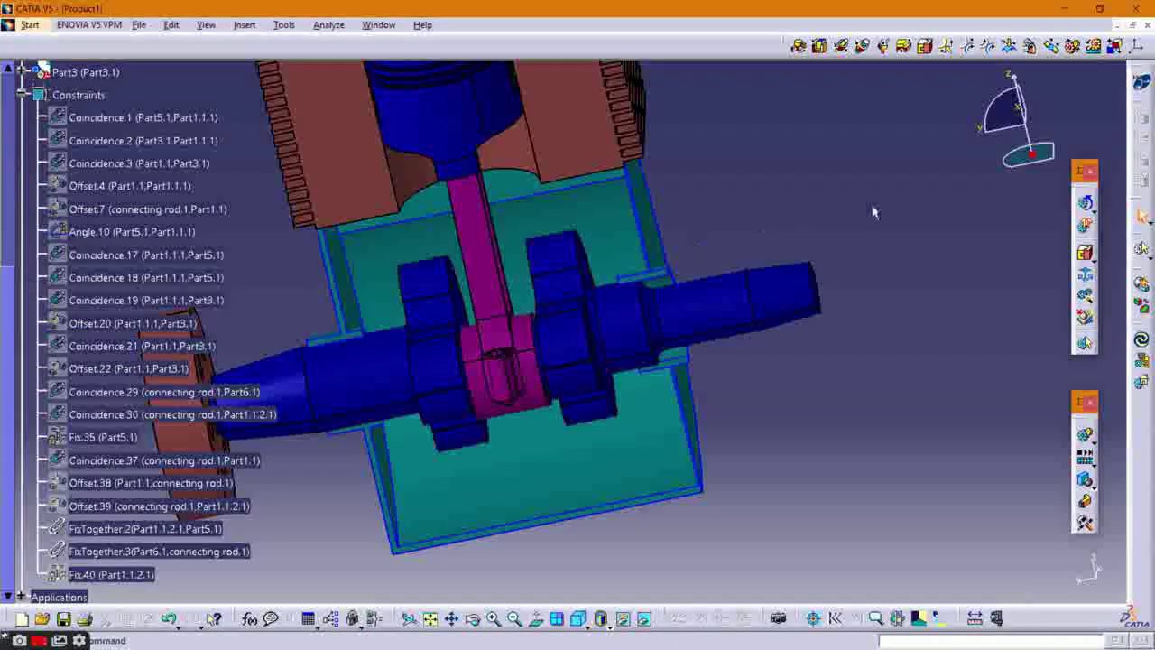
Step: Start a new simulation using Mechanism.1 as the simulation object
{"action": "left_click", "coordinate": [1086, 438]}
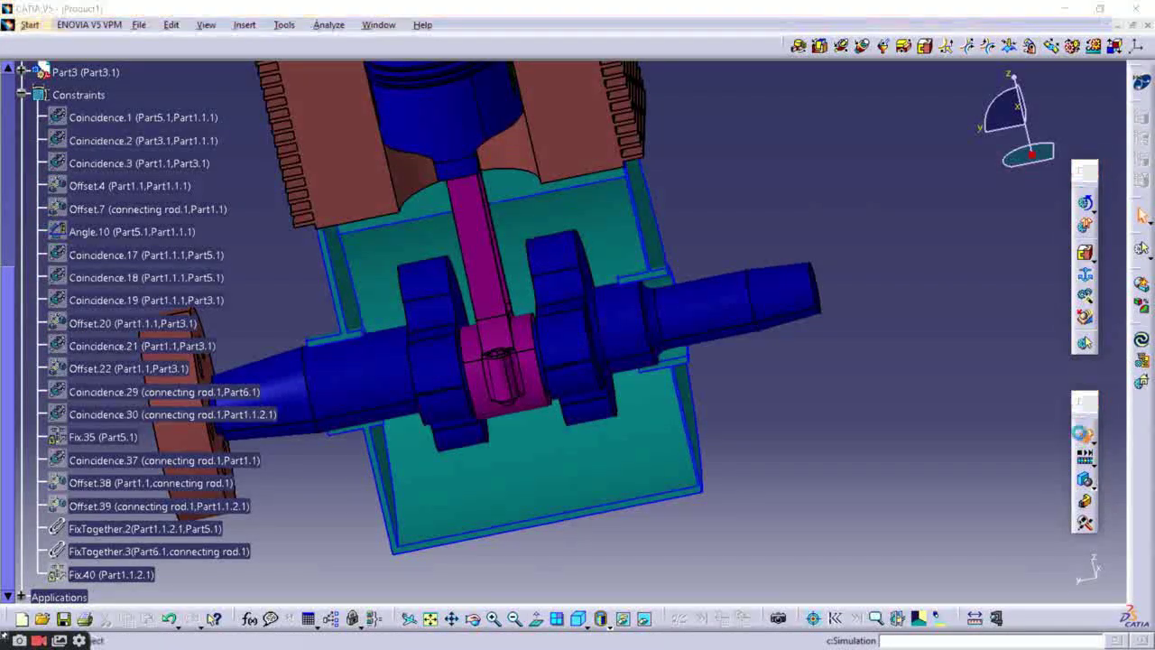
{"action": "left_click", "coordinate": [903, 524]}
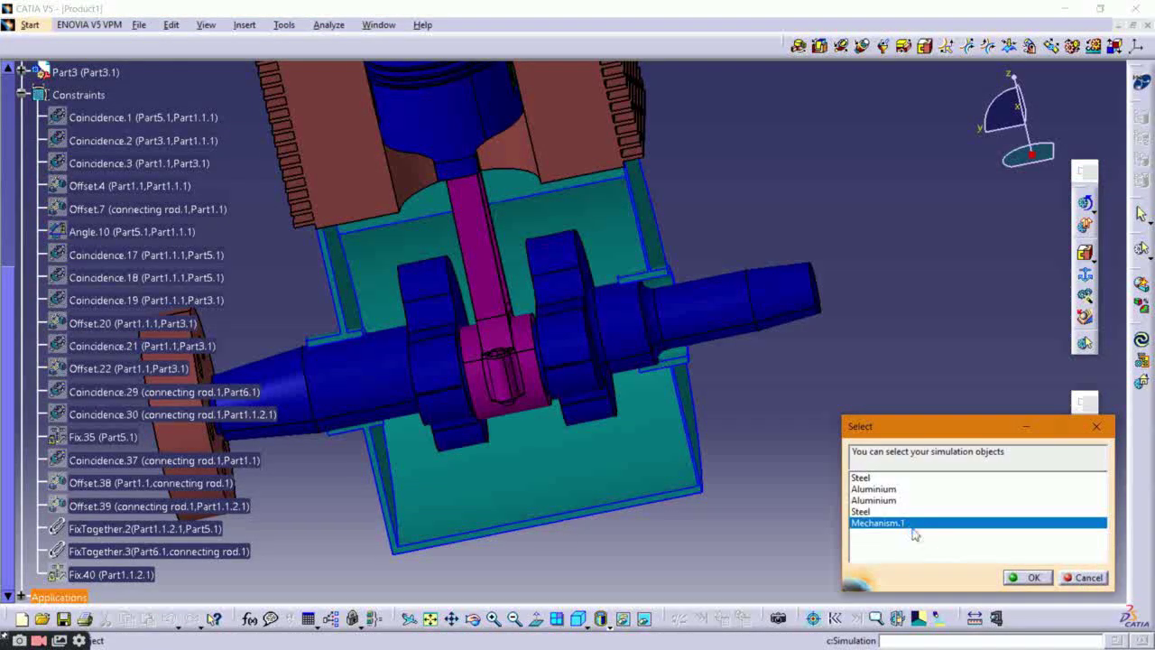
{"action": "left_click", "coordinate": [1037, 579]}
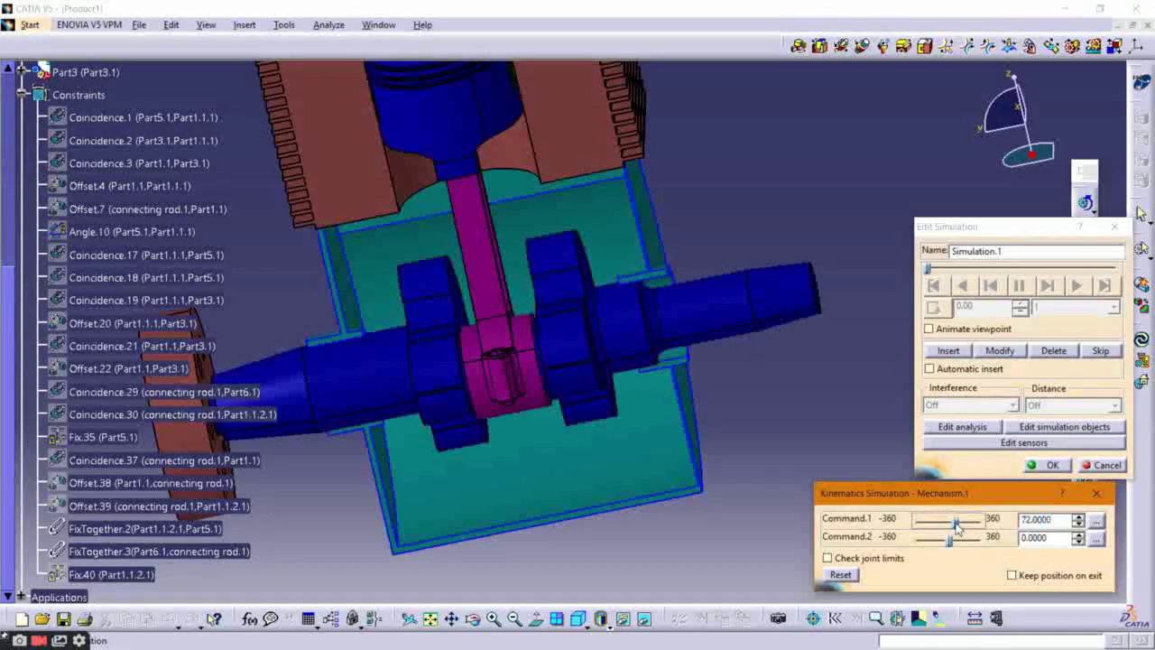
Step: Set Command.1 and Command.2 to 360 and insert that position as a shot in Simulation.1
{"action": "left_click_drag", "start_coordinate": [949, 545], "coordinate": [983, 542]}
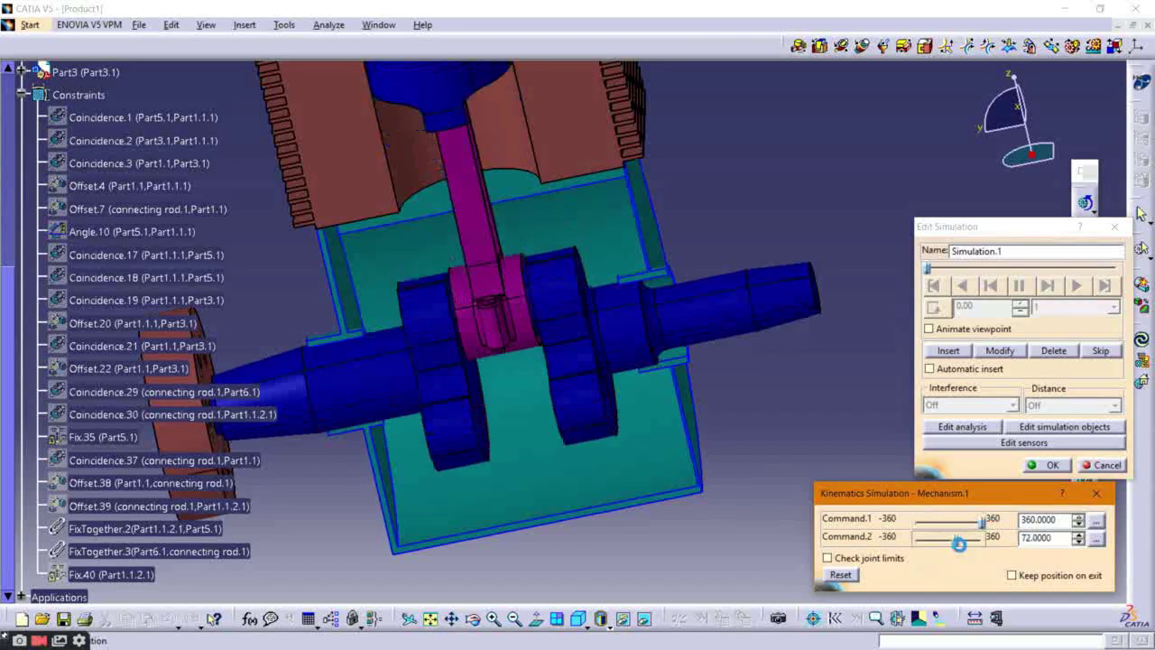
{"action": "left_click", "coordinate": [946, 351]}
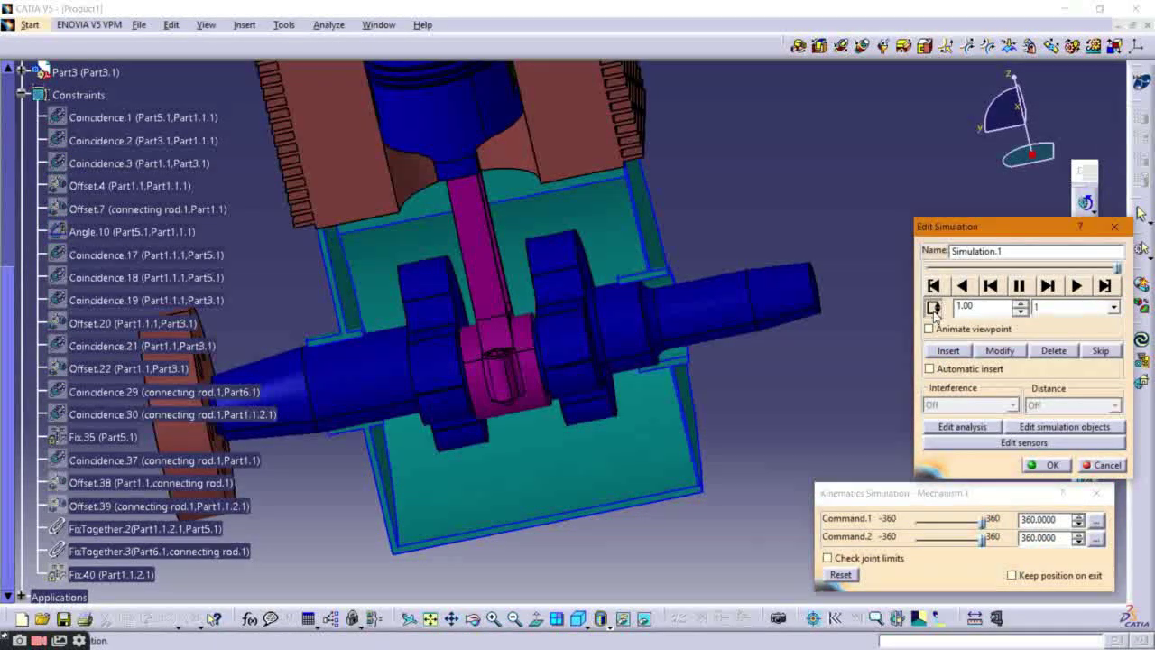
Step: Set the interpolation step of Simulation.1 to 0.04 and play the simulation forward in a continuous loop
{"action": "left_click", "coordinate": [1116, 308]}
{"action": "left_click", "coordinate": [1080, 363]}
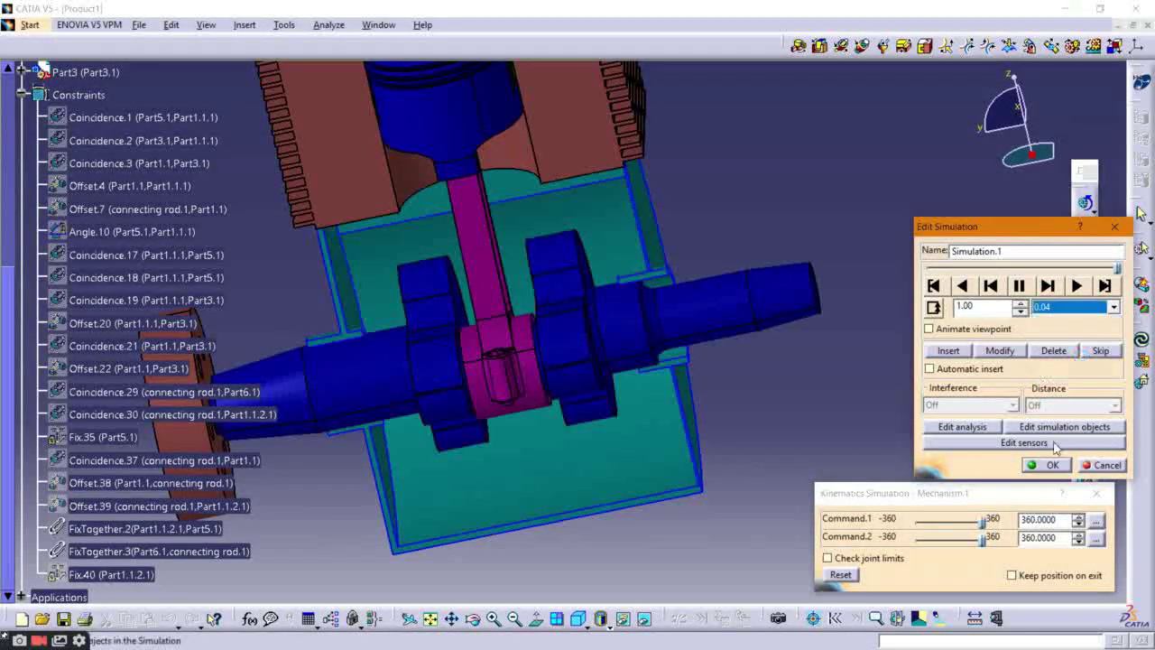
{"action": "left_click", "coordinate": [1076, 285]}
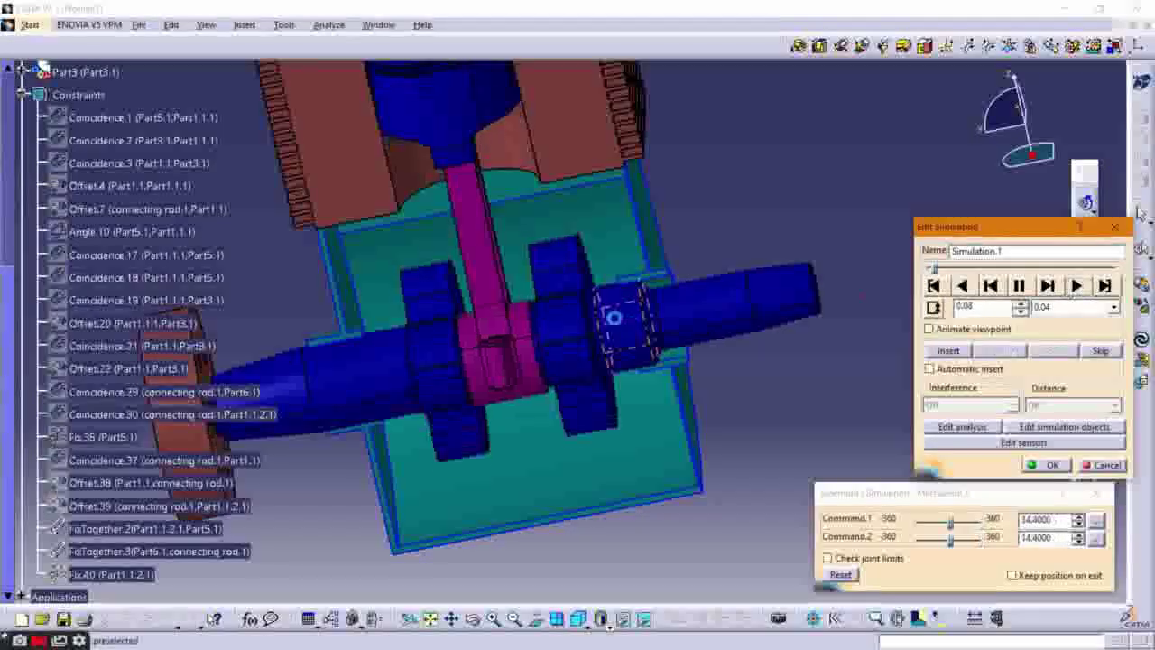
Step: Collapse the Constraints branch of the specification tree and watch the whole engine while the simulation plays
{"action": "middle_click_drag", "start_coordinate": [421, 256], "coordinate": [591, 167]}
{"action": "middle_click_drag", "start_coordinate": [569, 253], "coordinate": [577, 390]}
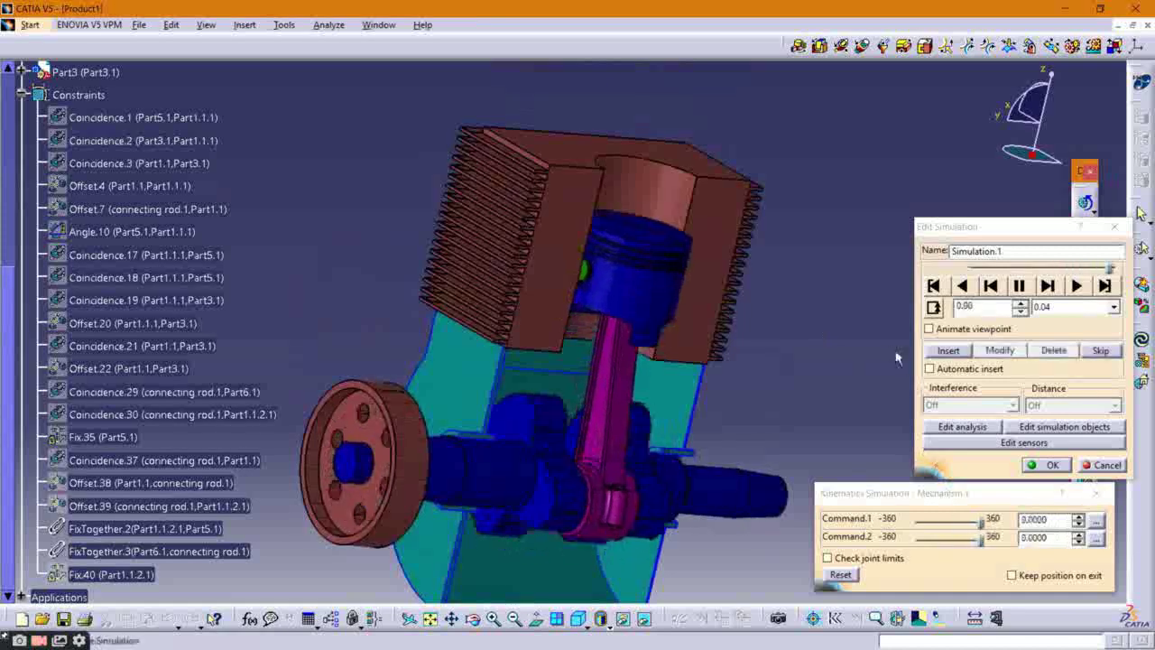
{"action": "middle_click_drag", "start_coordinate": [875, 353], "coordinate": [846, 226]}
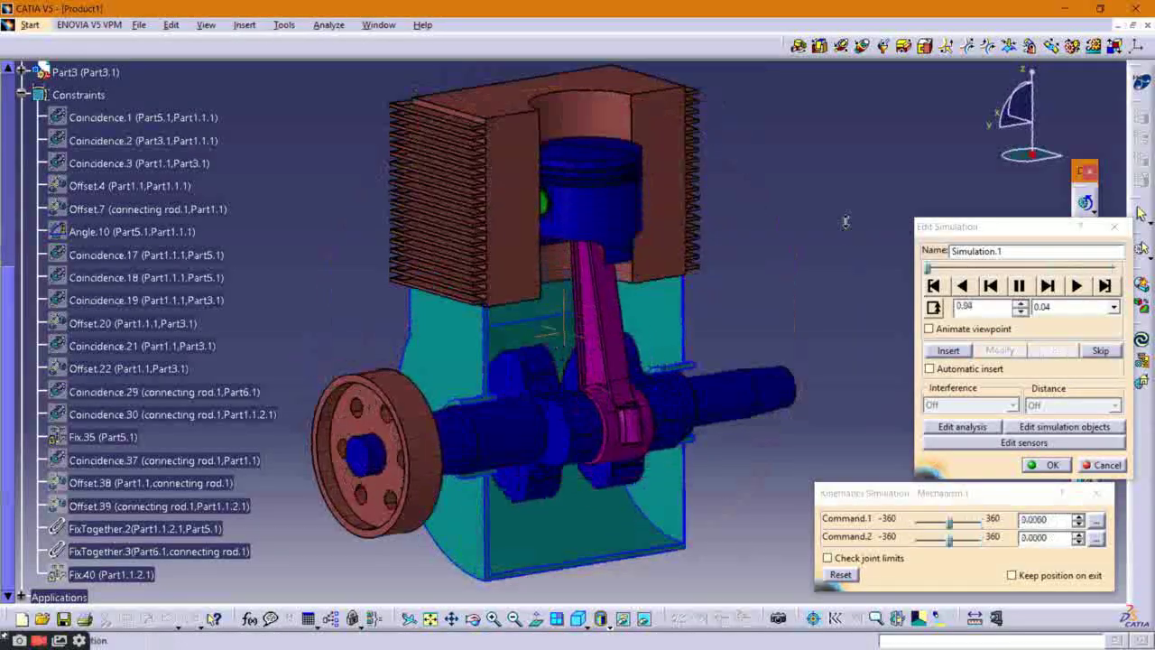
{"action": "left_click", "coordinate": [21, 96]}
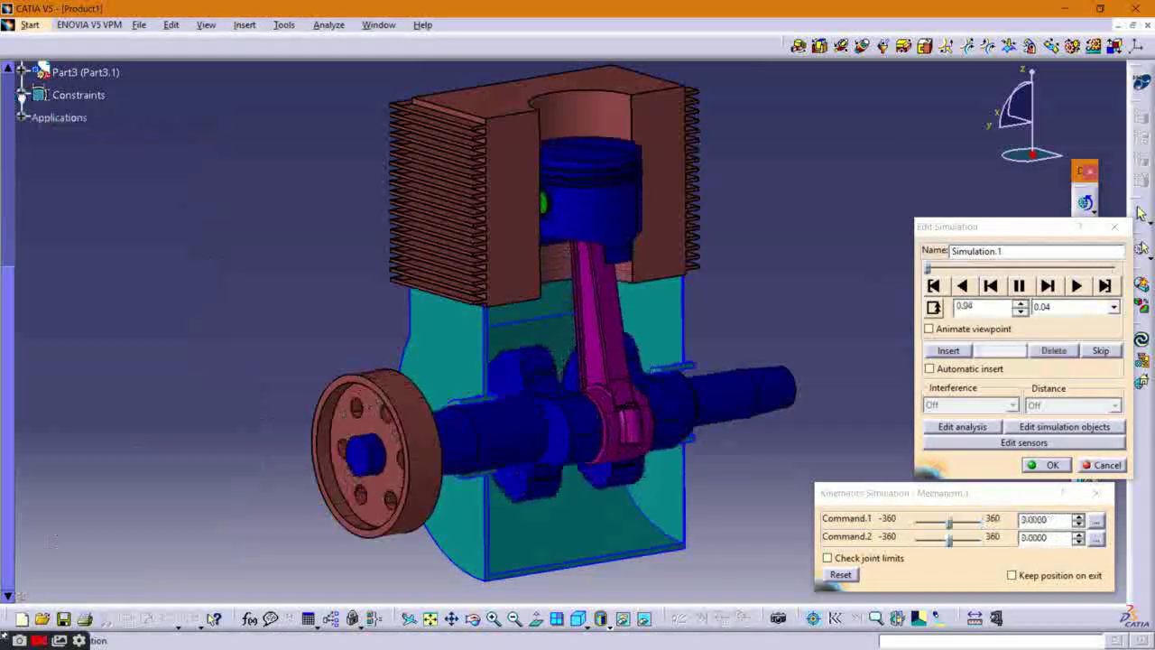
{"action": "scroll", "coordinate": [29, 147], "scroll_direction": "down", "scroll_amount": 1}
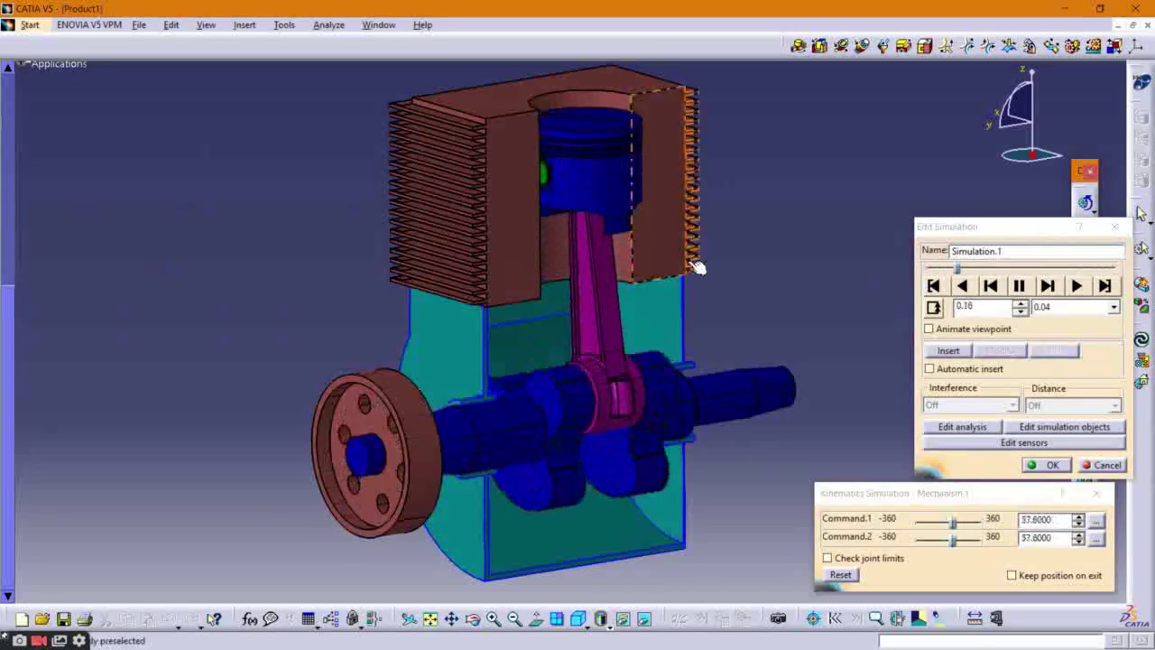